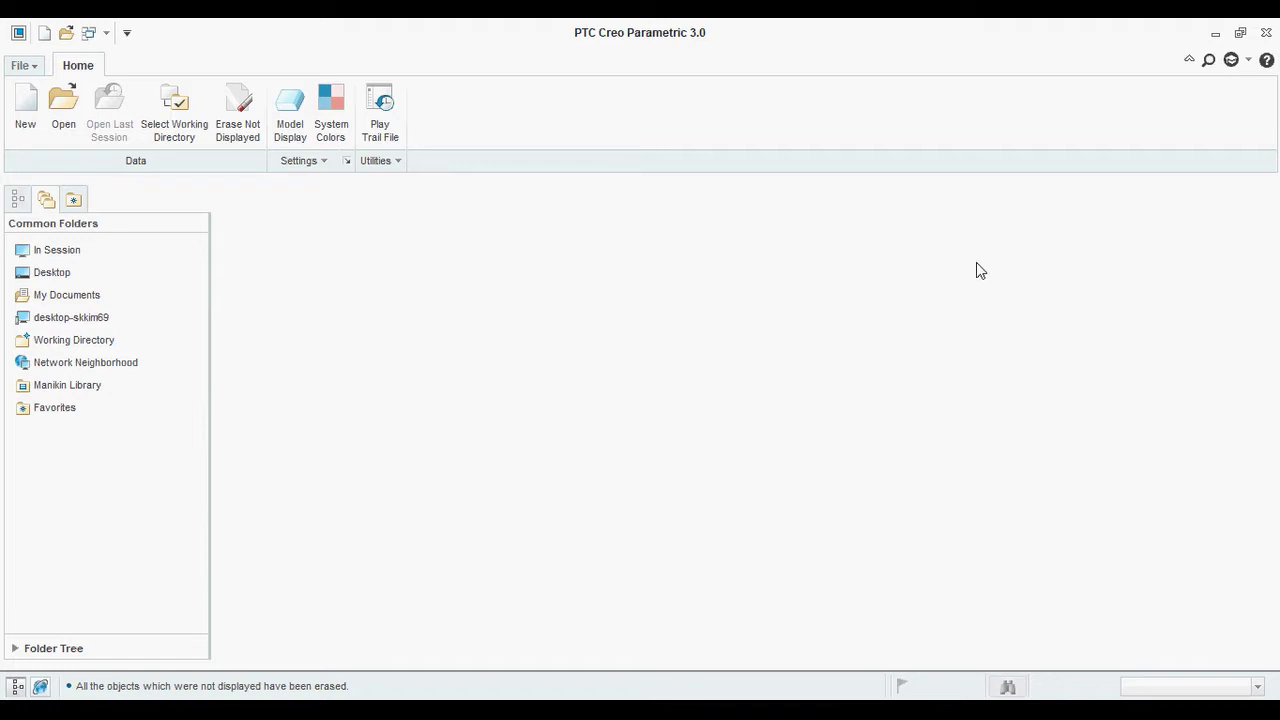
Create a new solid part PRT0001 from the solid_part_mmks template instead of the default.
left_click(33, 124)
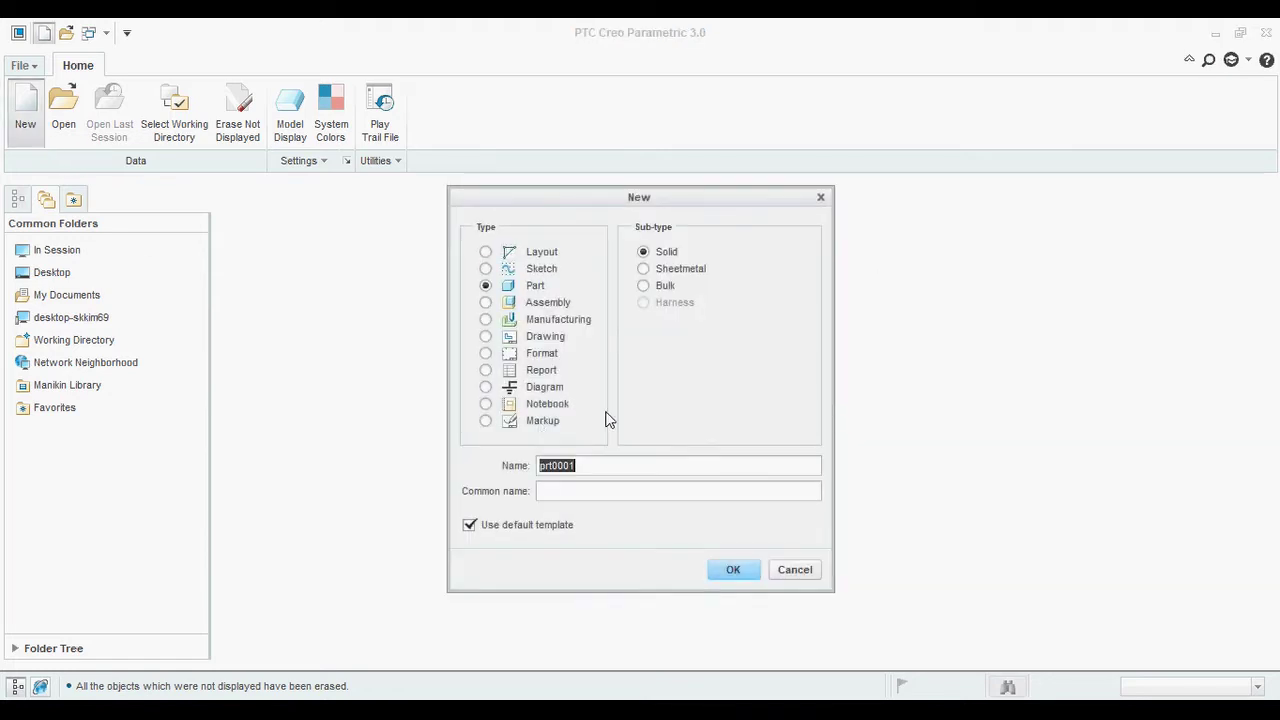
left_click(515, 526)
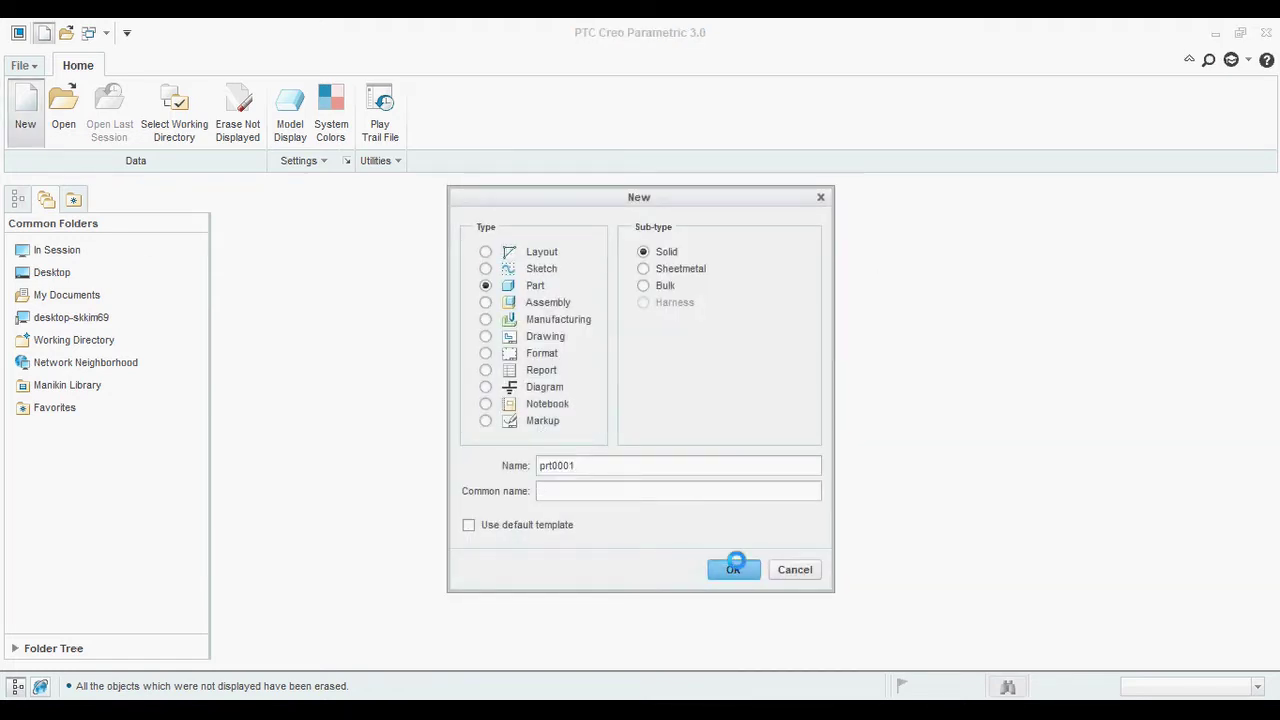
left_click(733, 569)
scroll(558, 300, "down", 1)
left_click(558, 308)
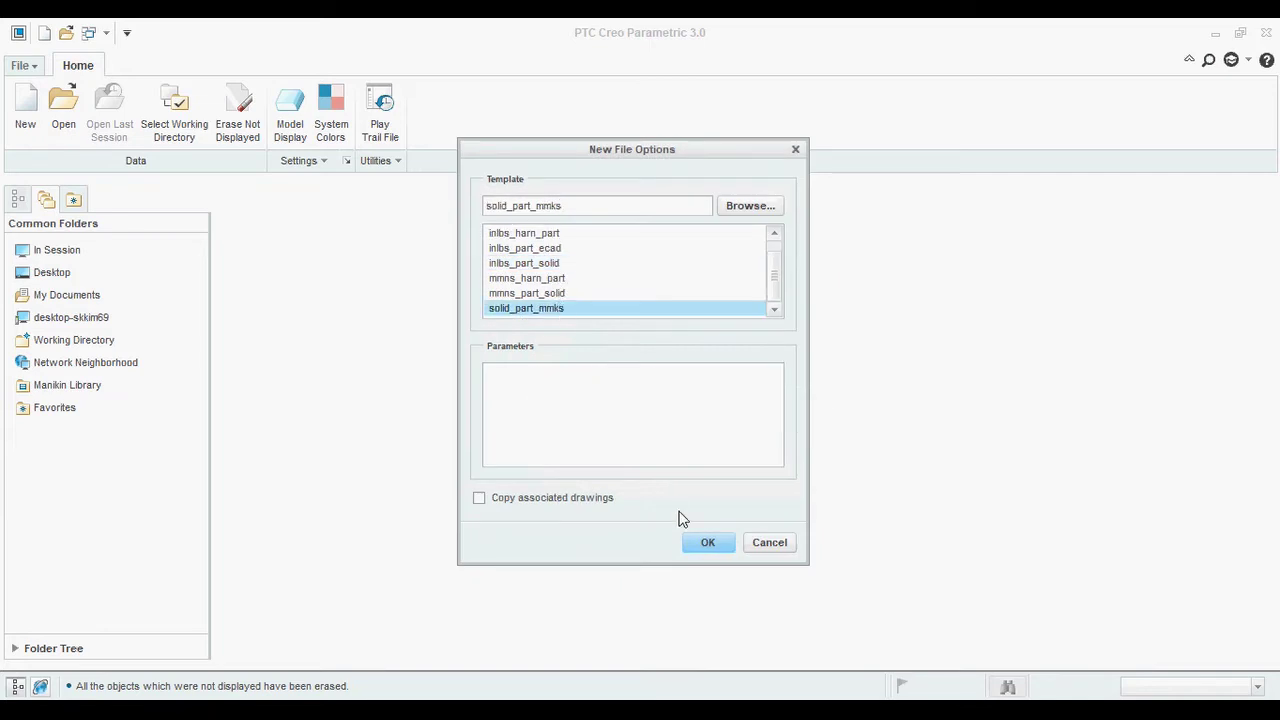
left_click(704, 541)
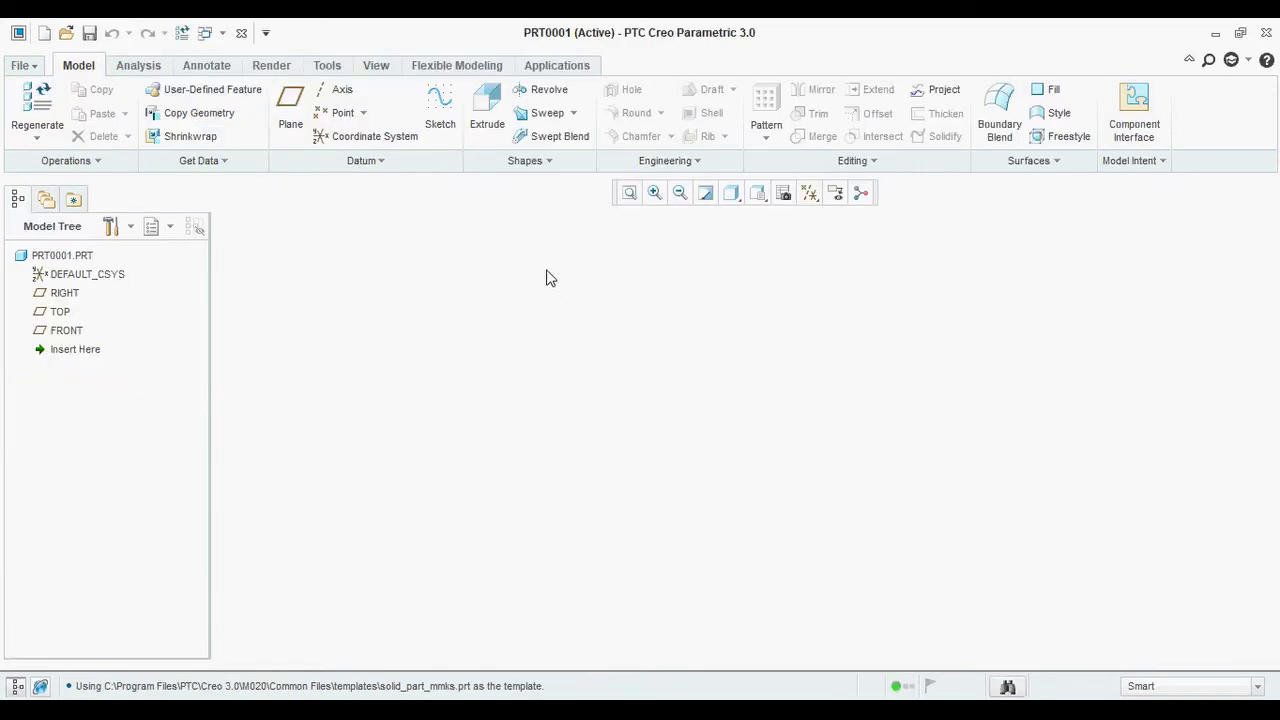
Start an extrusion sketch on the FRONT plane, viewed flat to the sketch.
left_click(487, 110)
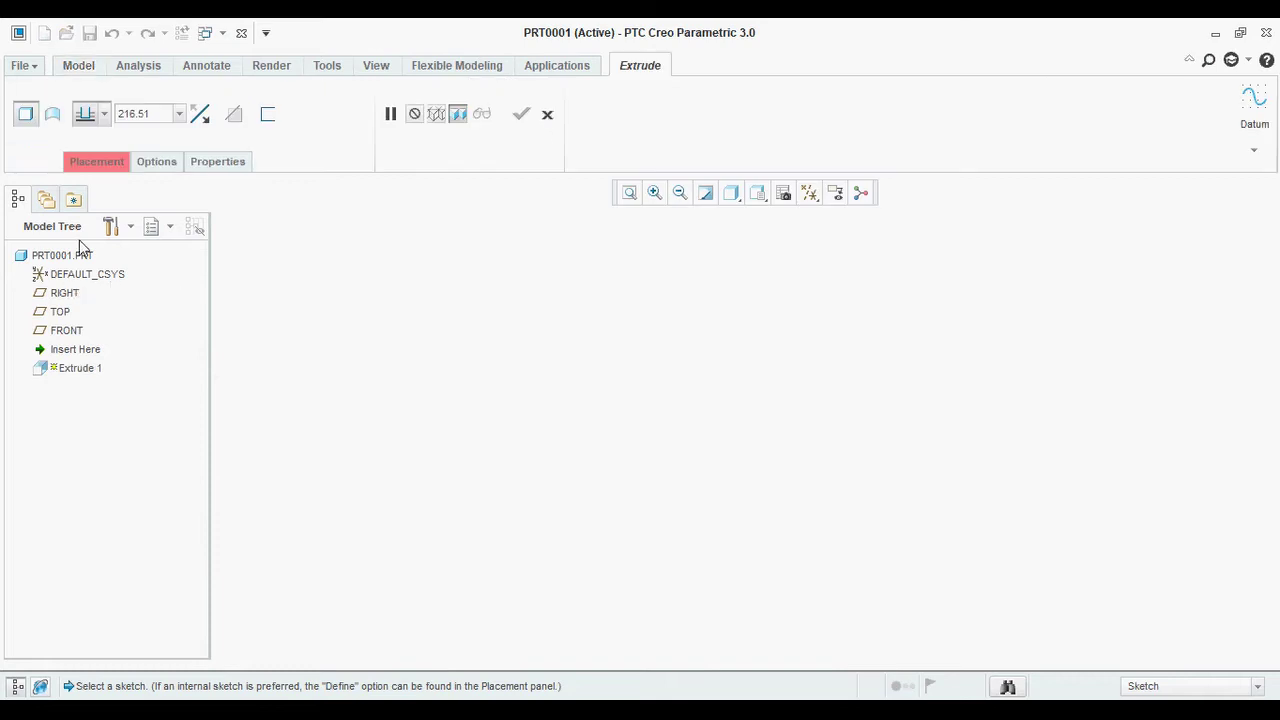
left_click(100, 163)
left_click(262, 224)
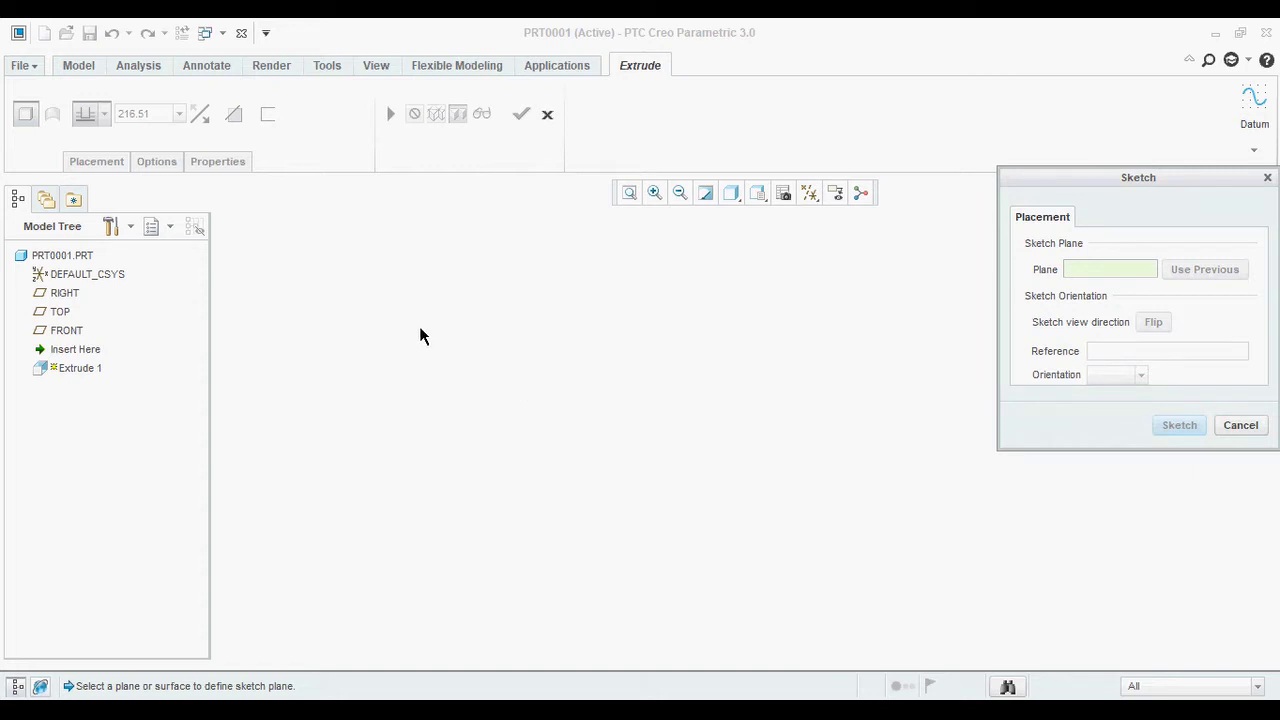
left_click(74, 332)
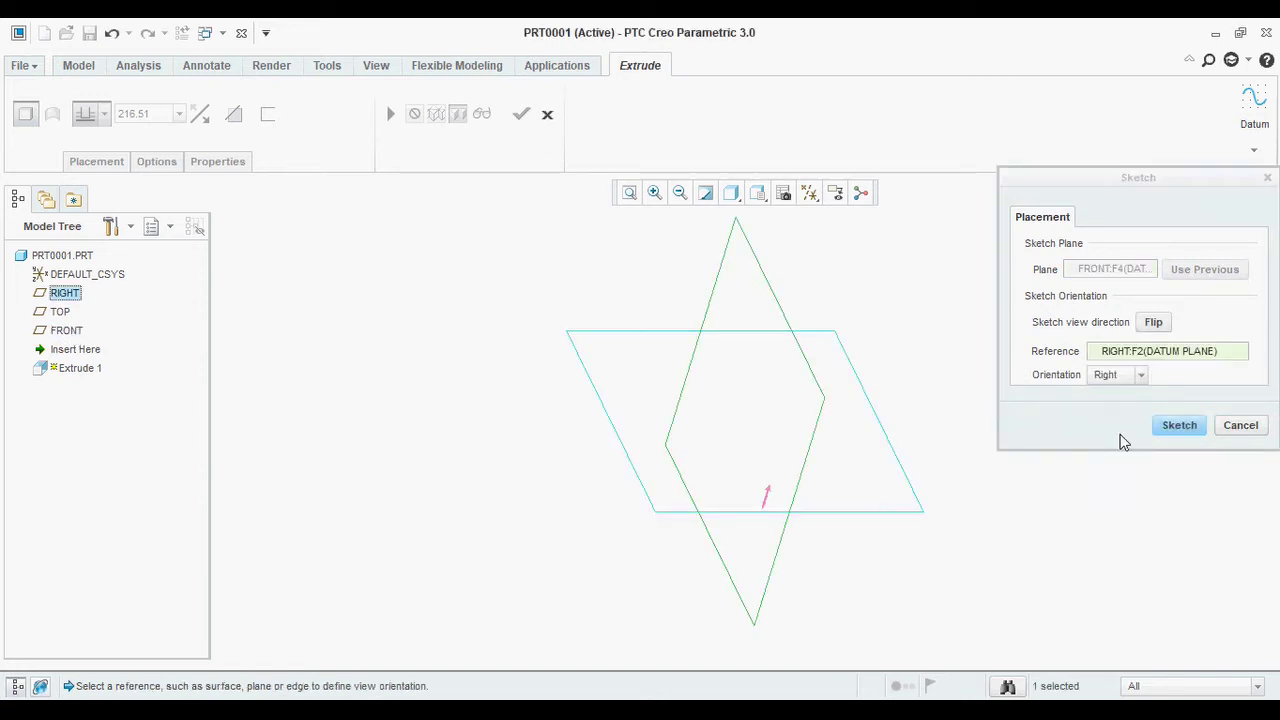
left_click(1176, 425)
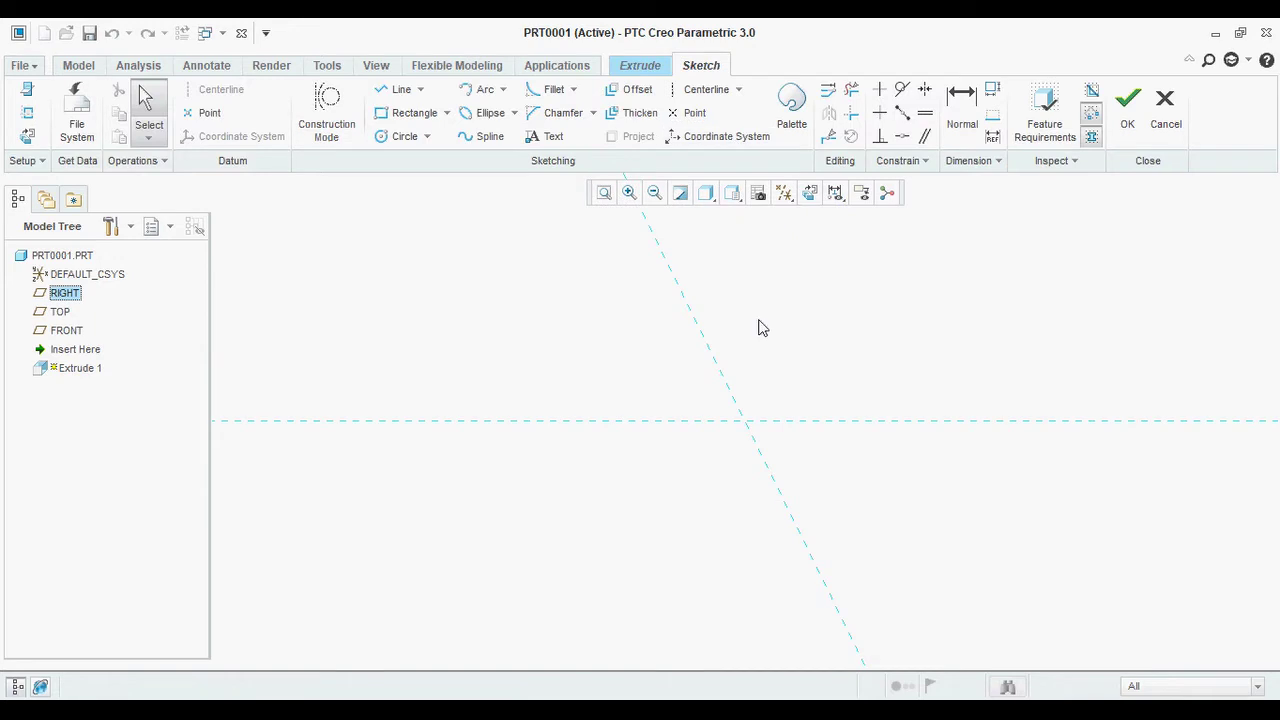
left_click(812, 194)
Draw vertical and horizontal centerlines along the sketch references.
left_click(700, 90)
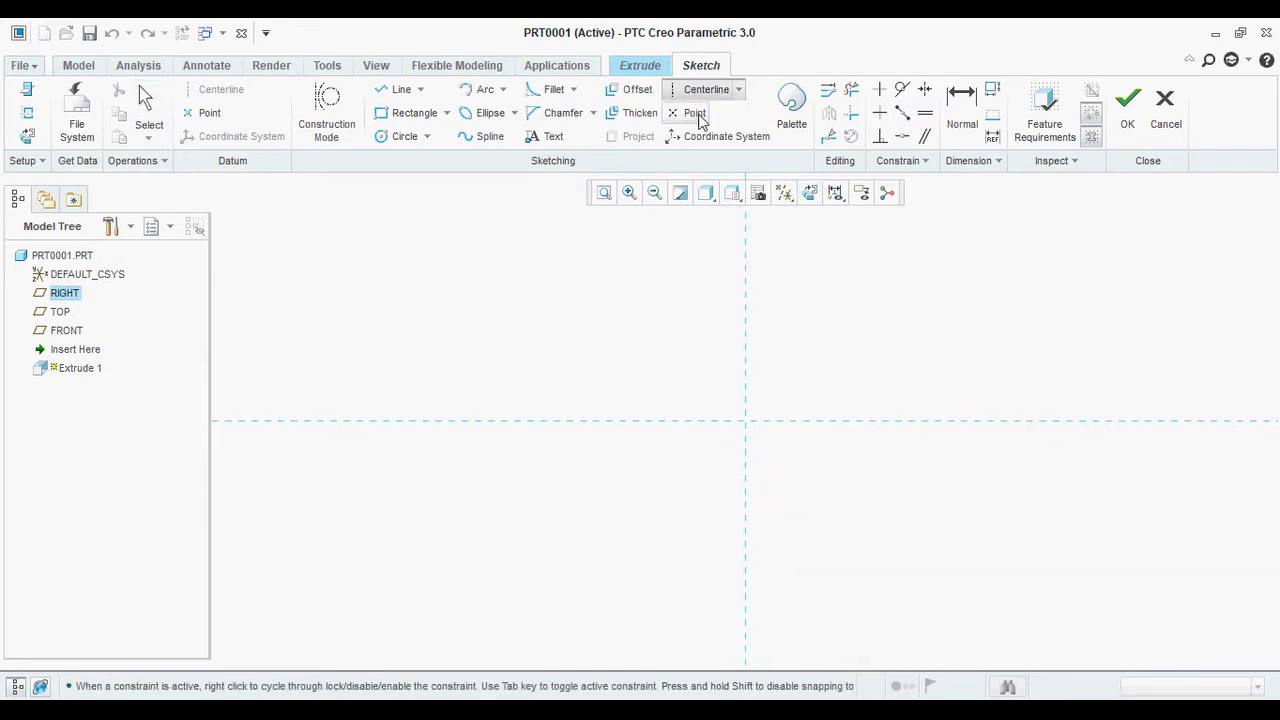
left_click(744, 543)
left_click(748, 389)
left_click(711, 420)
left_click(835, 420)
middle_click(866, 319)
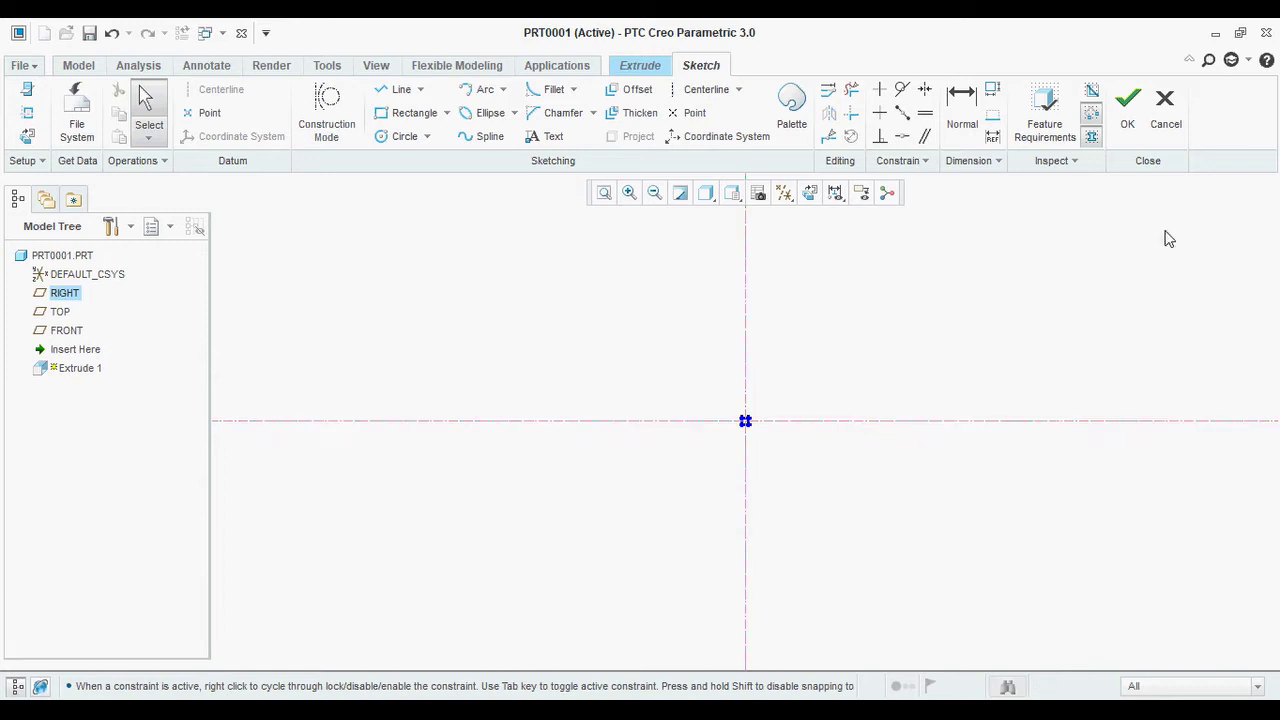
Draw a centred rectangle and dimension it 500 by 500.
left_click(408, 113)
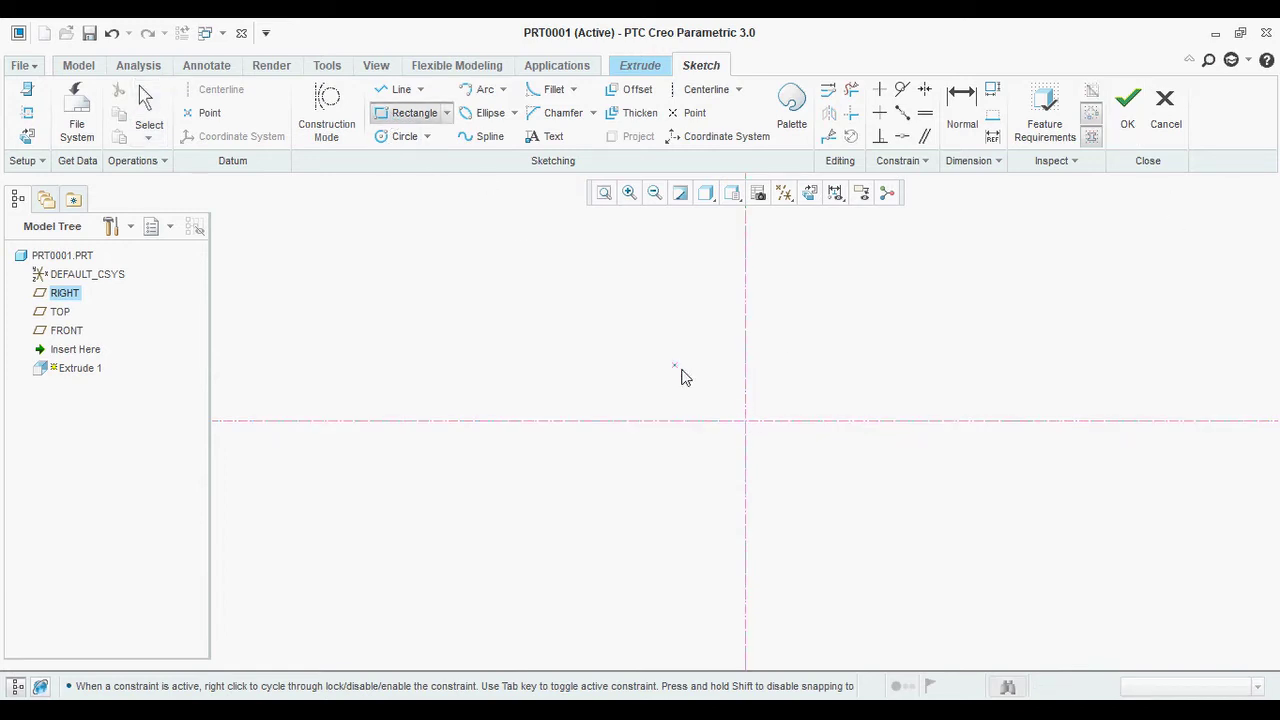
left_click(659, 351)
left_click(833, 490)
middle_click(838, 420)
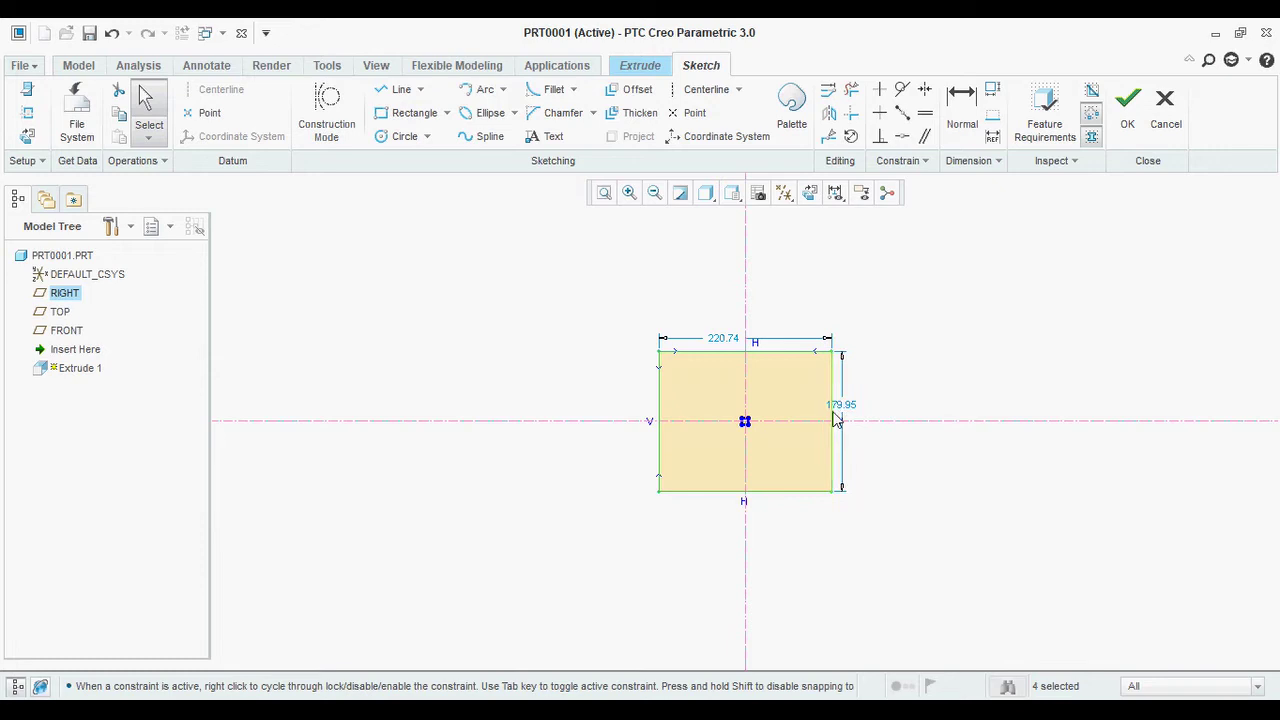
double_click(841, 407)
type("1")
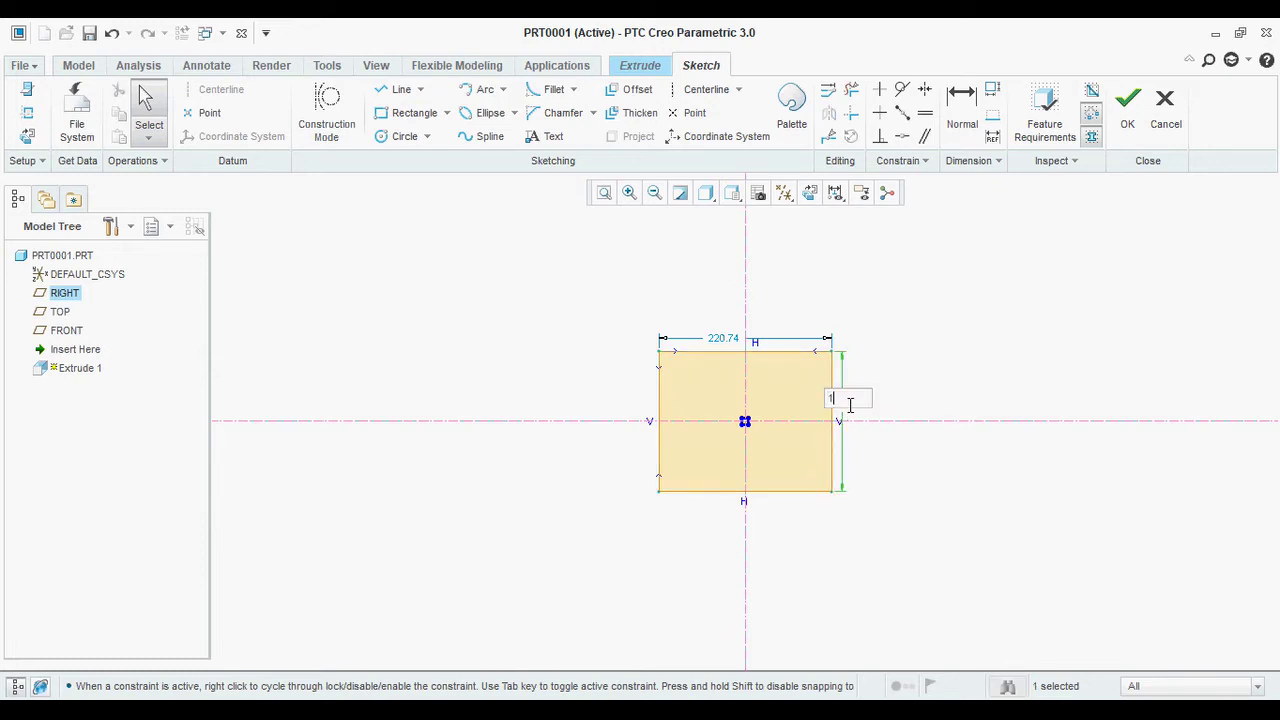
type("00")
key("Return")
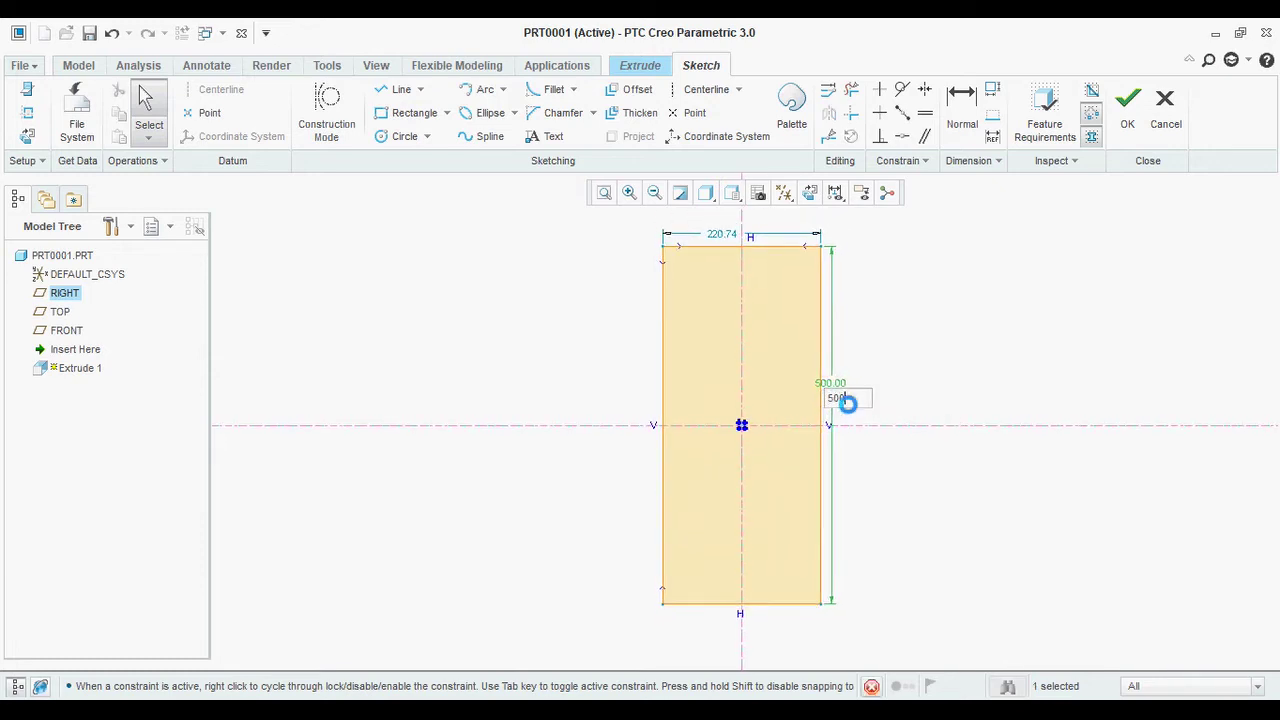
double_click(728, 248)
type("500")
key("Return")
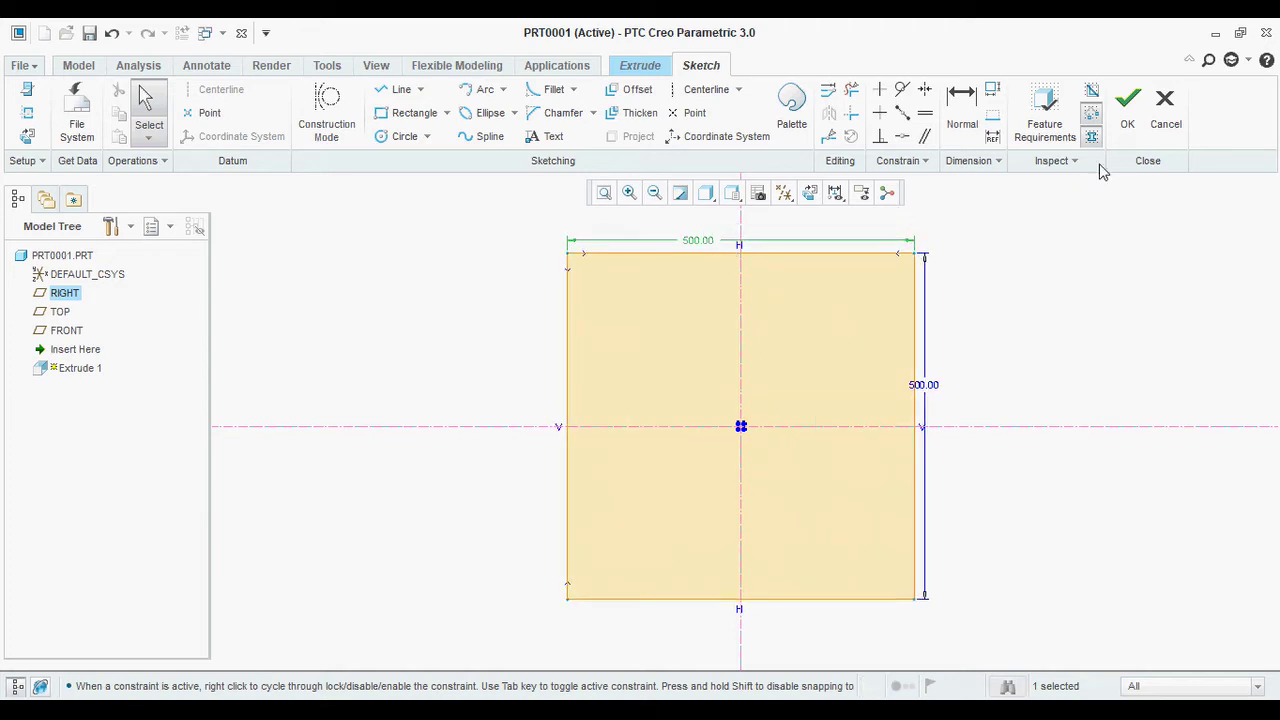
Extrude the square sketch 35 mm deep to complete the plate.
left_click(1127, 105)
double_click(150, 113)
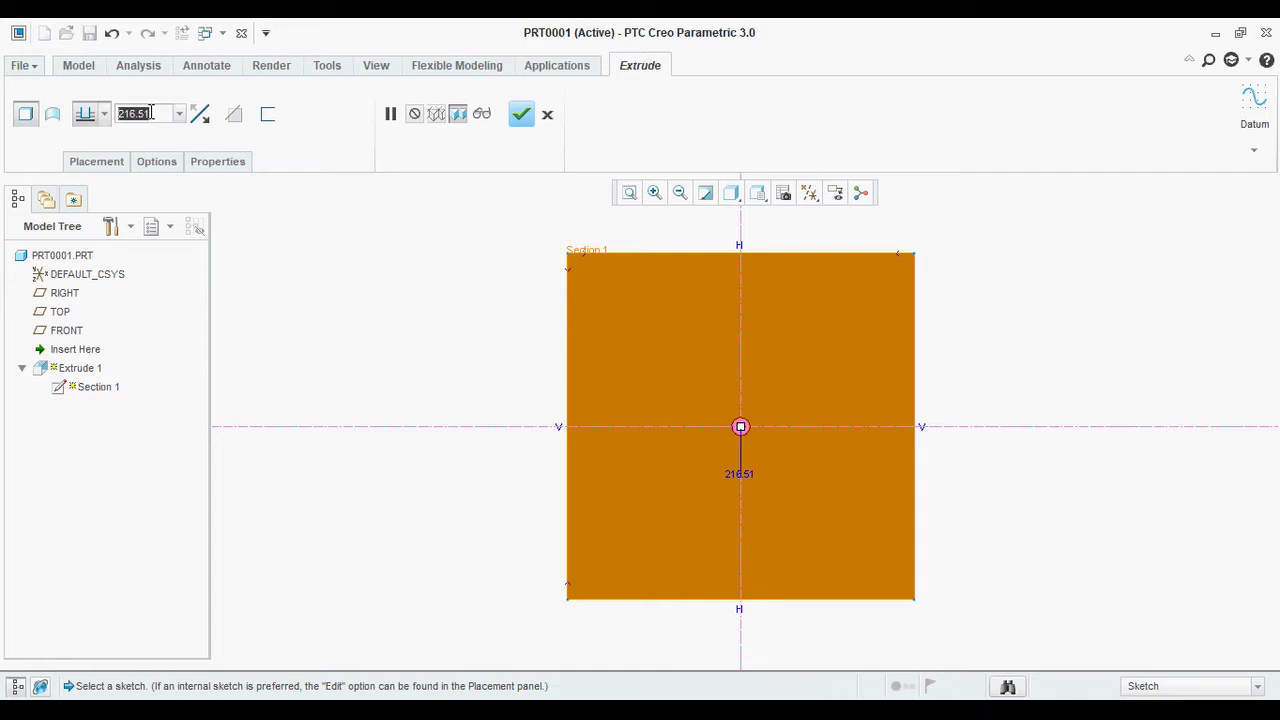
type("3")
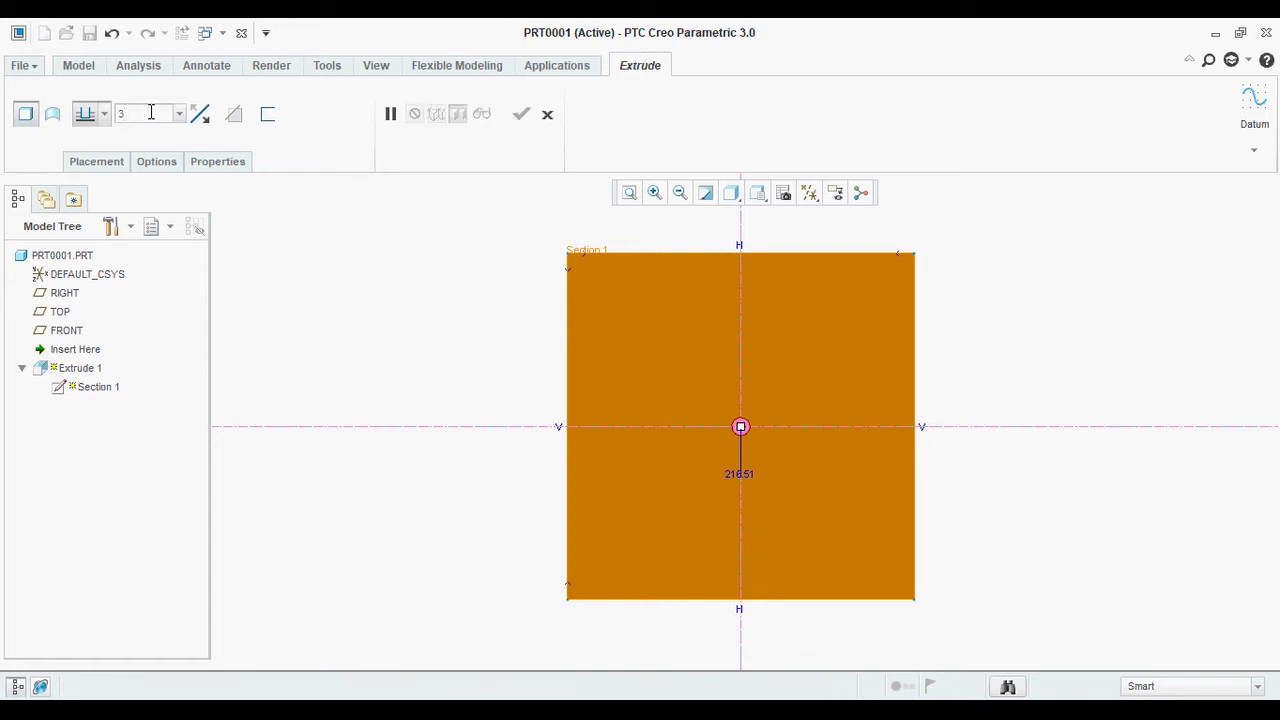
type("5")
key("Return")
middle_click_drag(646, 320, 710, 335)
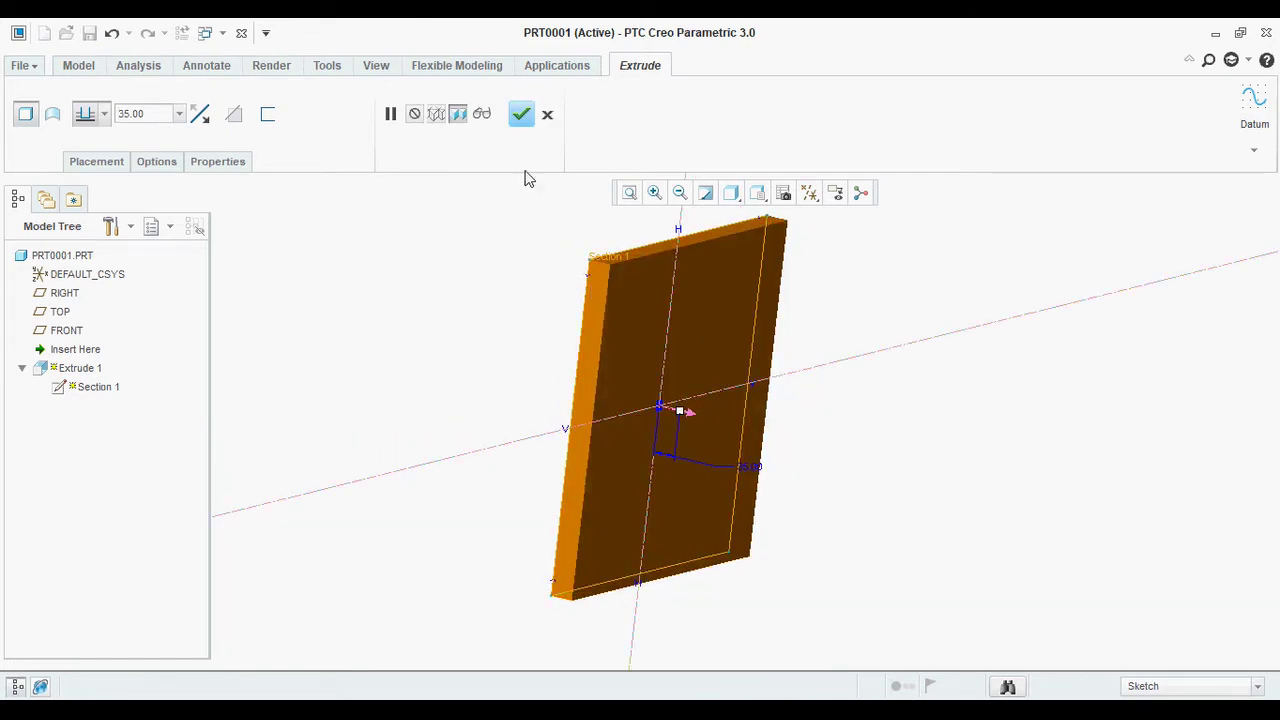
left_click(521, 113)
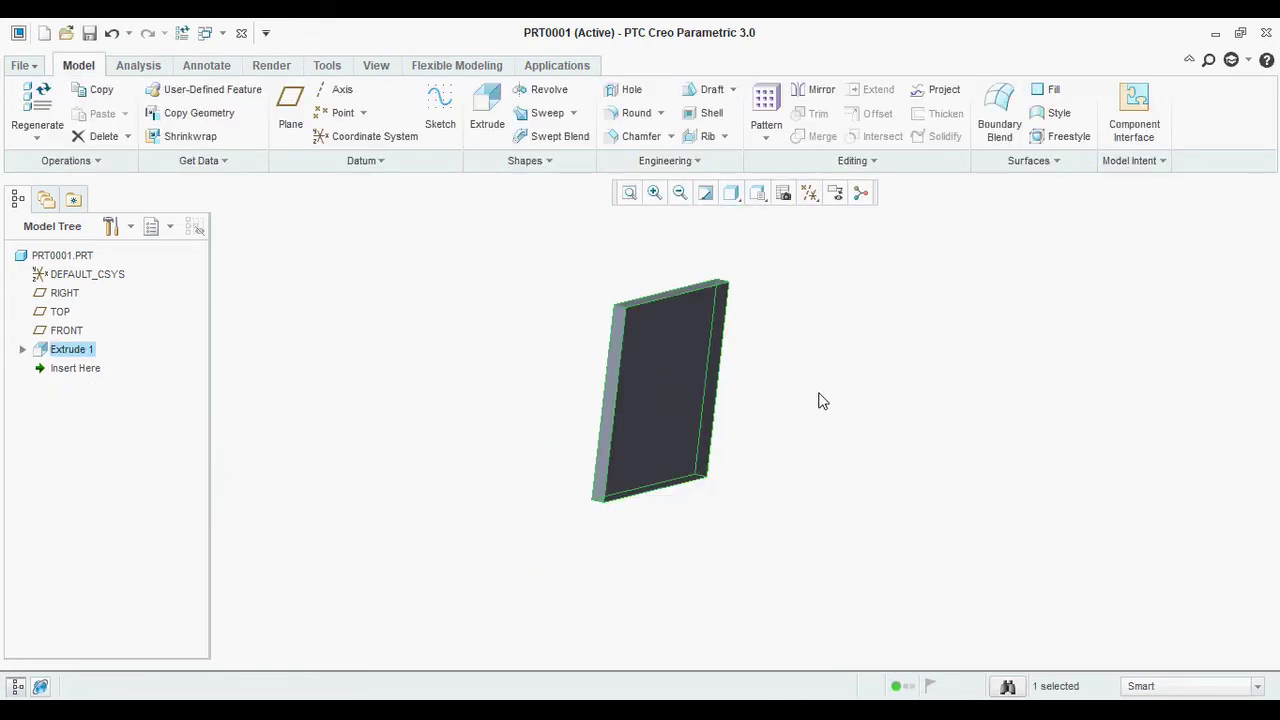
Place a hole on the plate's front face referenced to its left and top edges.
mouse_move(820, 394)
middle_mouse_down()
mouse_move(803, 390)
mouse_move(830, 388)
middle_mouse_up()
left_click(893, 385)
left_click(631, 92)
left_click(646, 334)
scroll(641, 336, "up", 3)
mouse_move(641, 336)
middle_mouse_down()
mouse_move(611, 320)
mouse_move(640, 351)
mouse_move(624, 318)
middle_mouse_up()
scroll(624, 318, "up", 3)
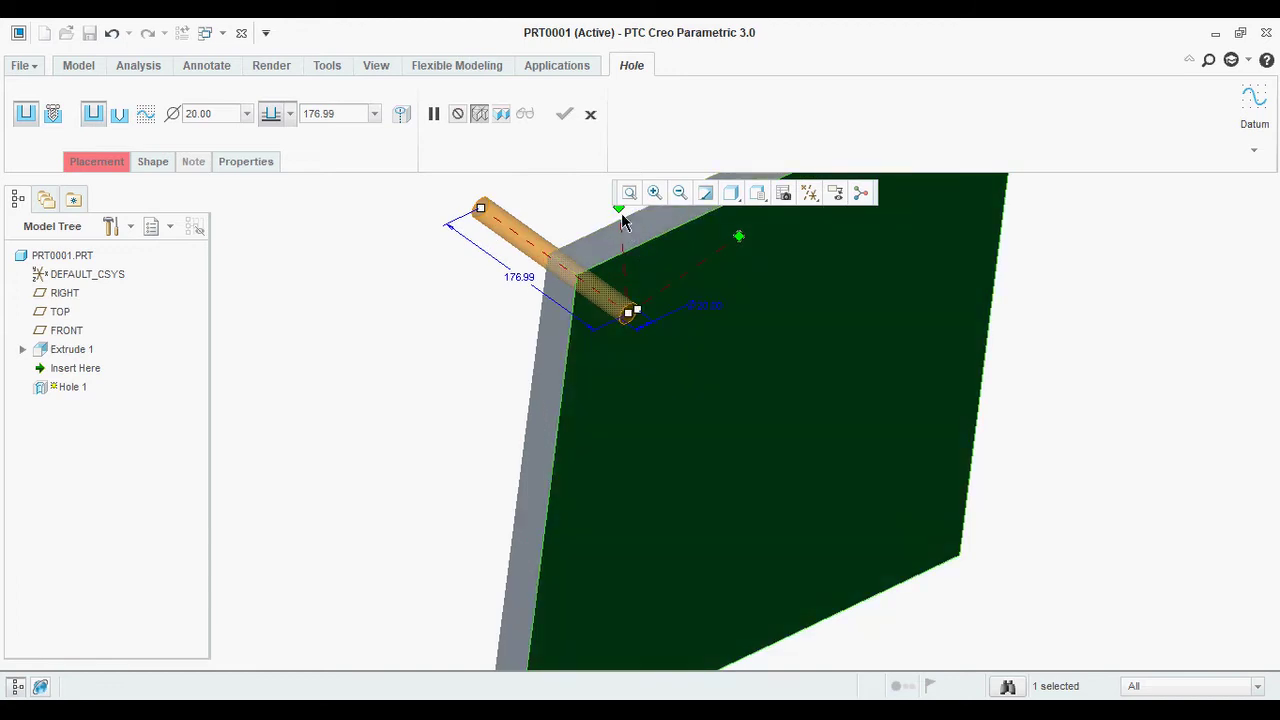
left_click_drag(548, 363, 568, 343)
left_click_drag(637, 310, 636, 246)
middle_click_drag(630, 342, 541, 310)
Make the hole Through All with a 30 mm diameter.
left_click(290, 116)
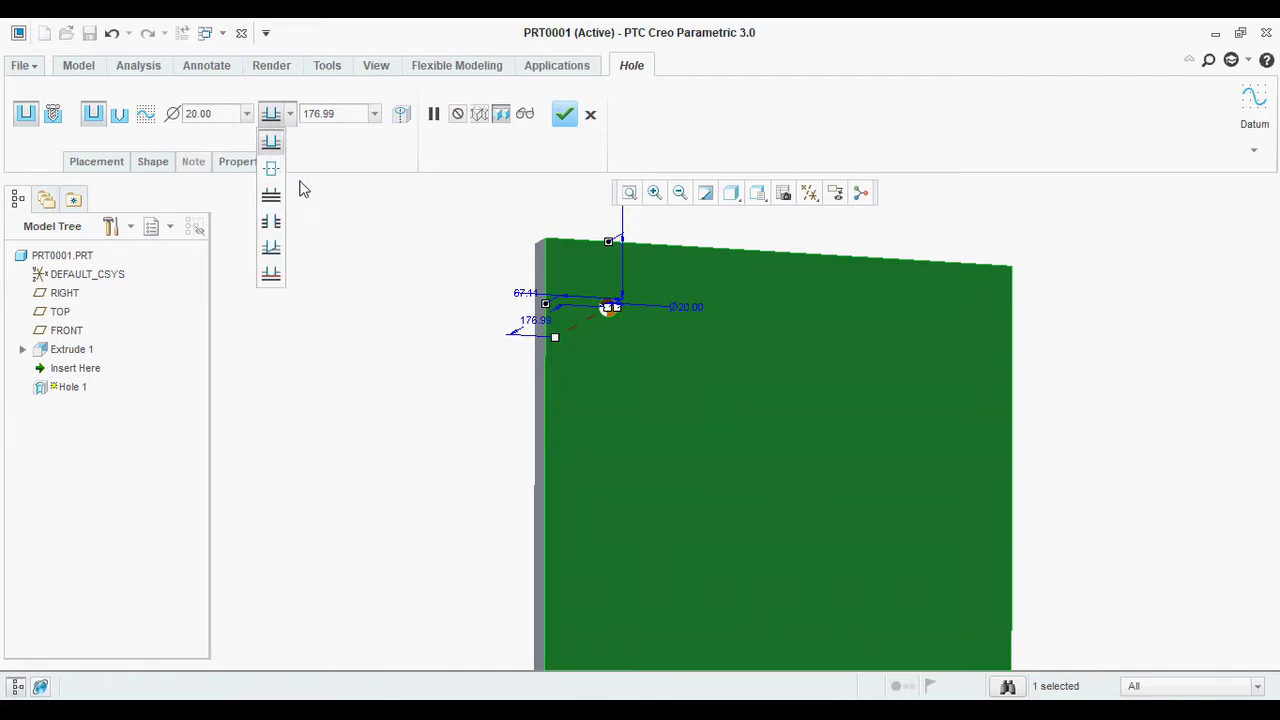
left_click(282, 222)
middle_click_drag(585, 263, 591, 300)
scroll(591, 300, "up", 3)
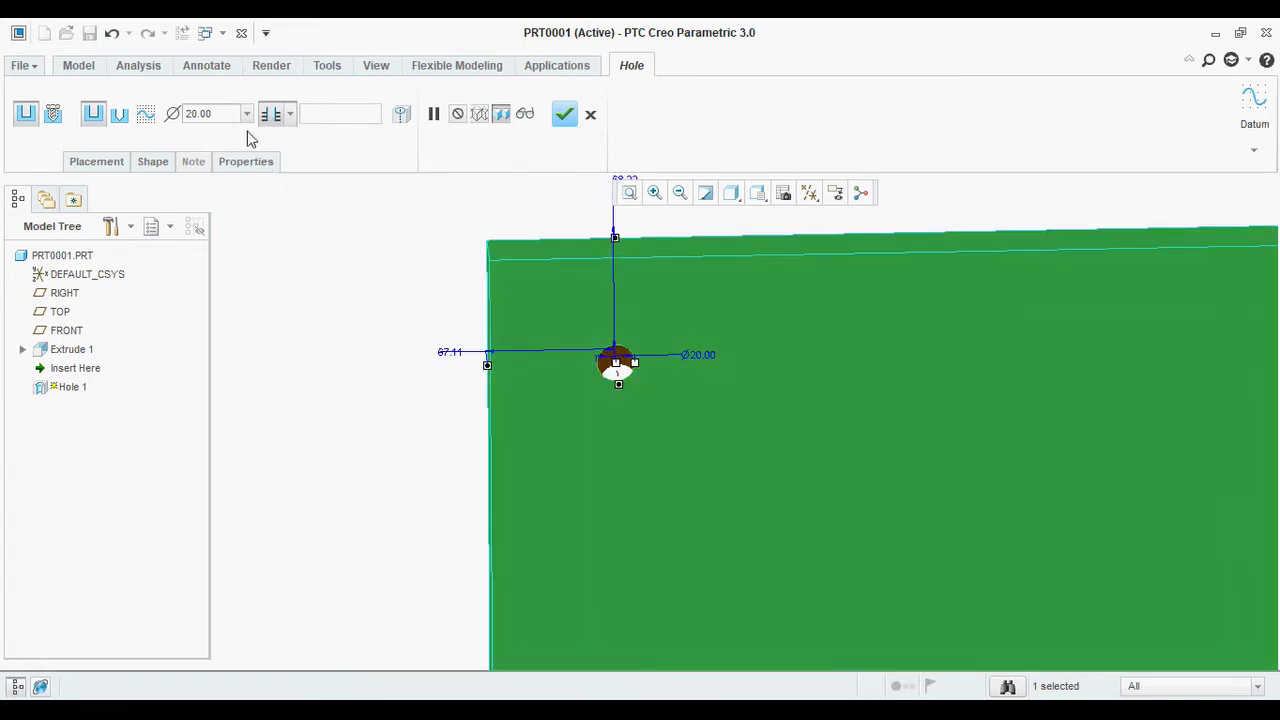
left_click(222, 117)
type("30")
key("Return")
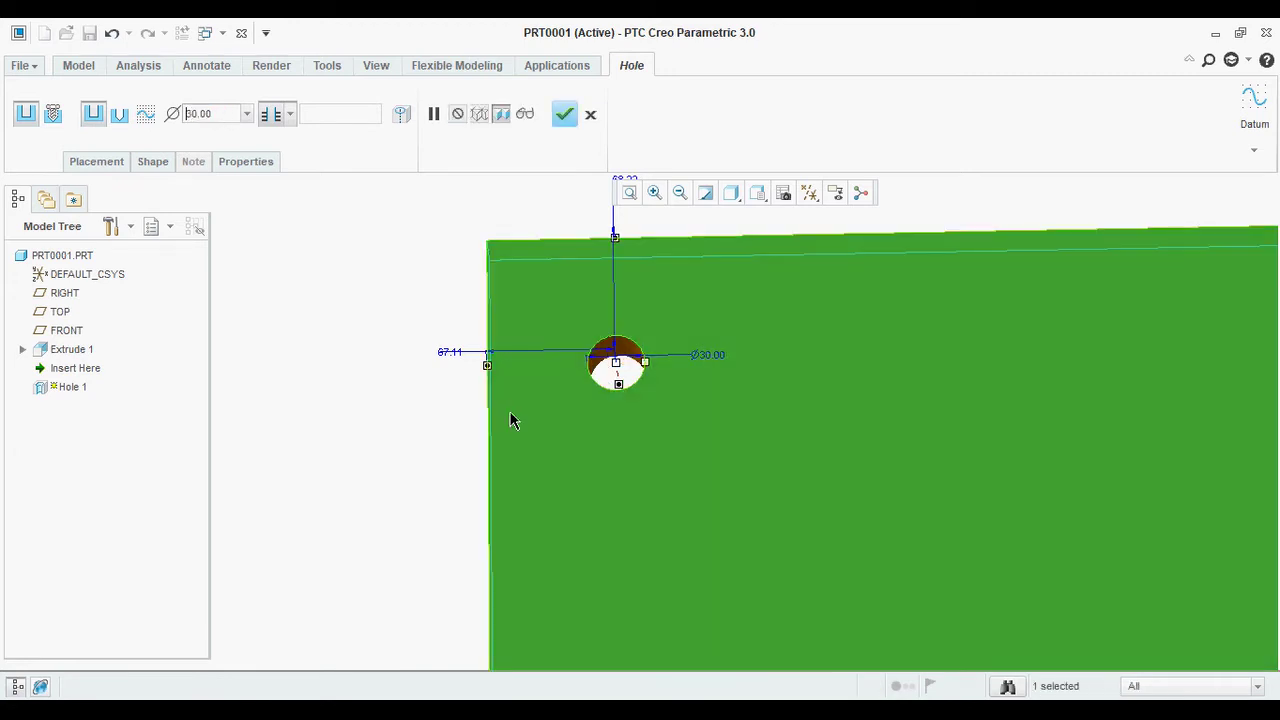
Set the hole 50 from the top edge and 50 from the left edge.
scroll(554, 351, "down", 2)
double_click(589, 248)
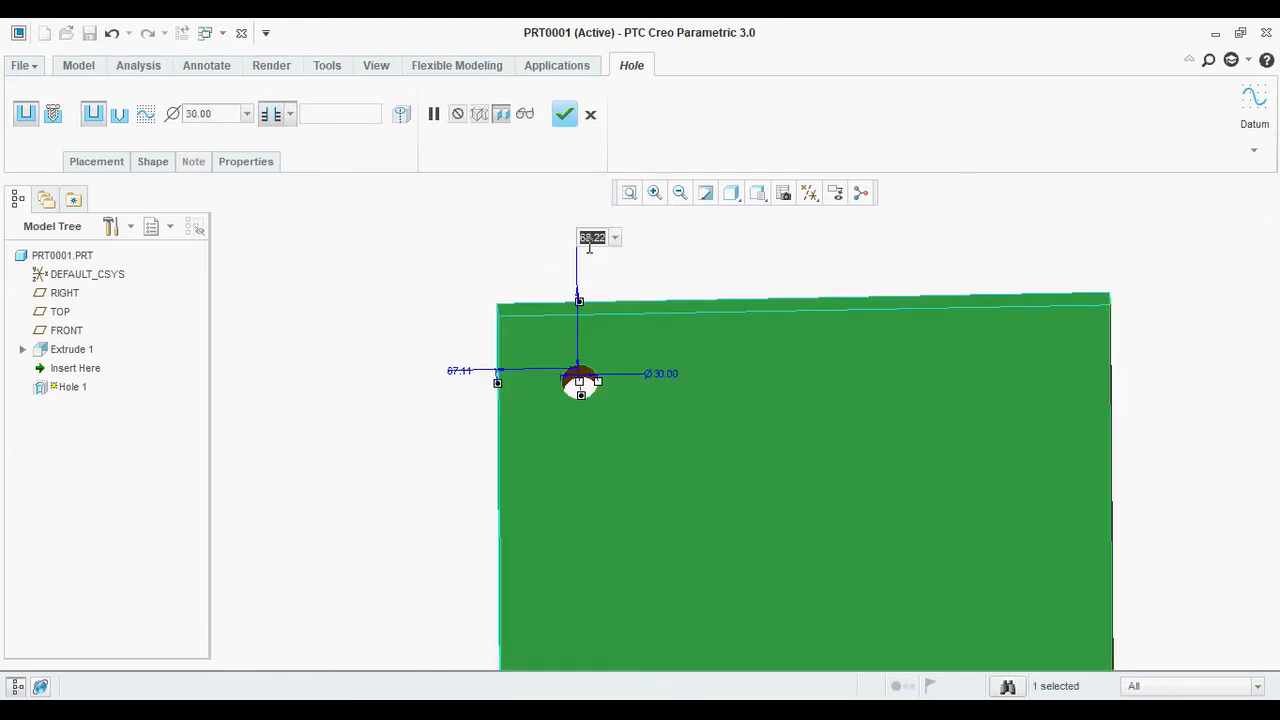
type("50")
key("Return")
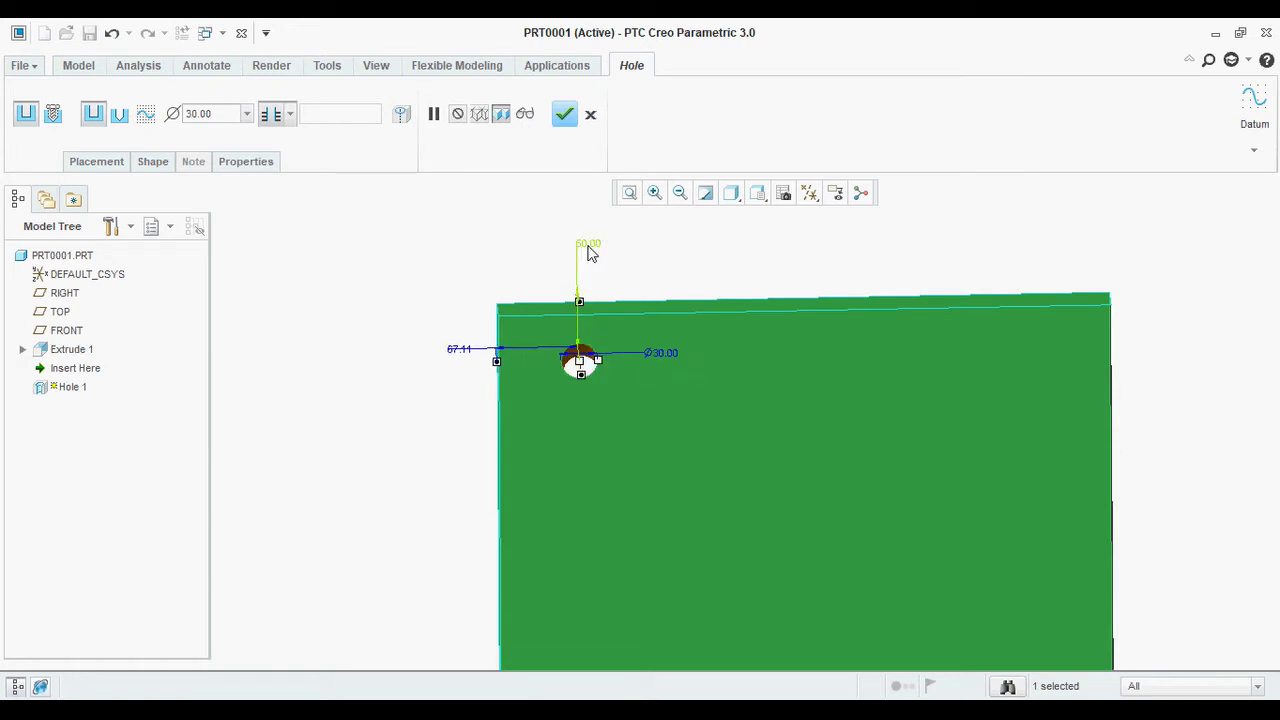
double_click(462, 349)
type("50")
key("Return")
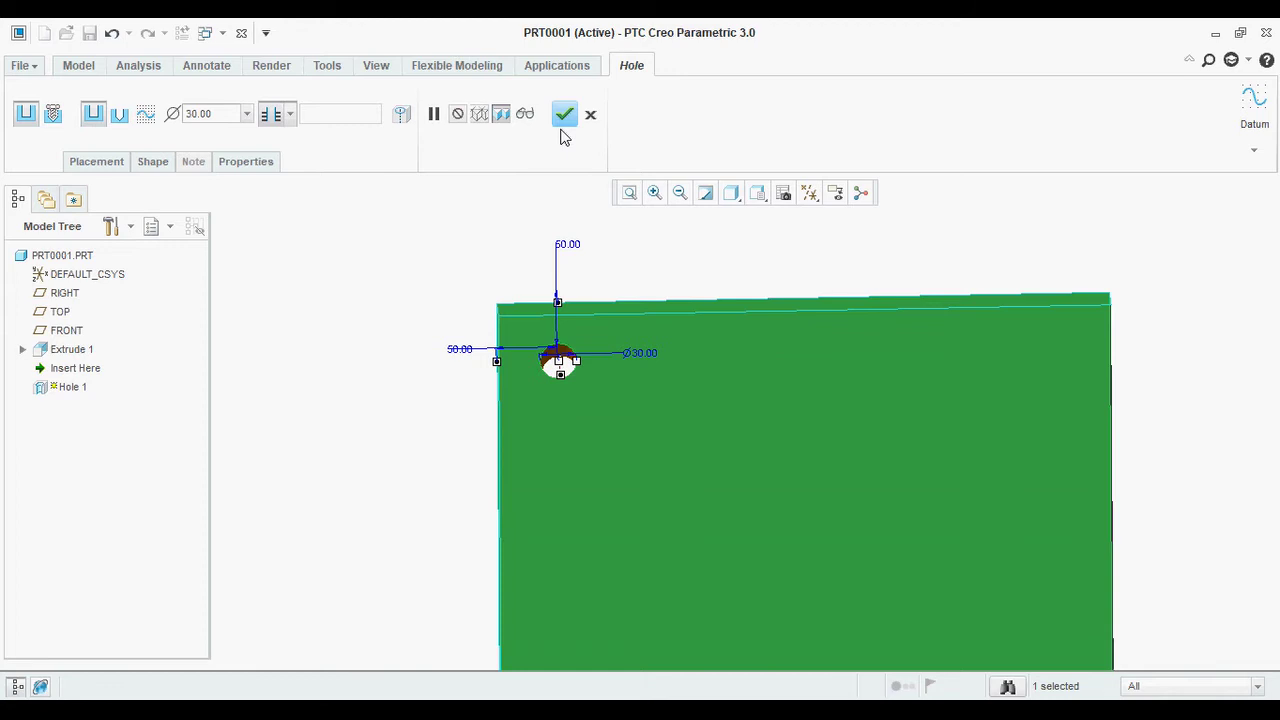
left_click(564, 114)
Switch to shaded-with-edges display and orbit to show the plate's thickness.
scroll(634, 380, "down", 3)
middle_click_drag(634, 380, 620, 443)
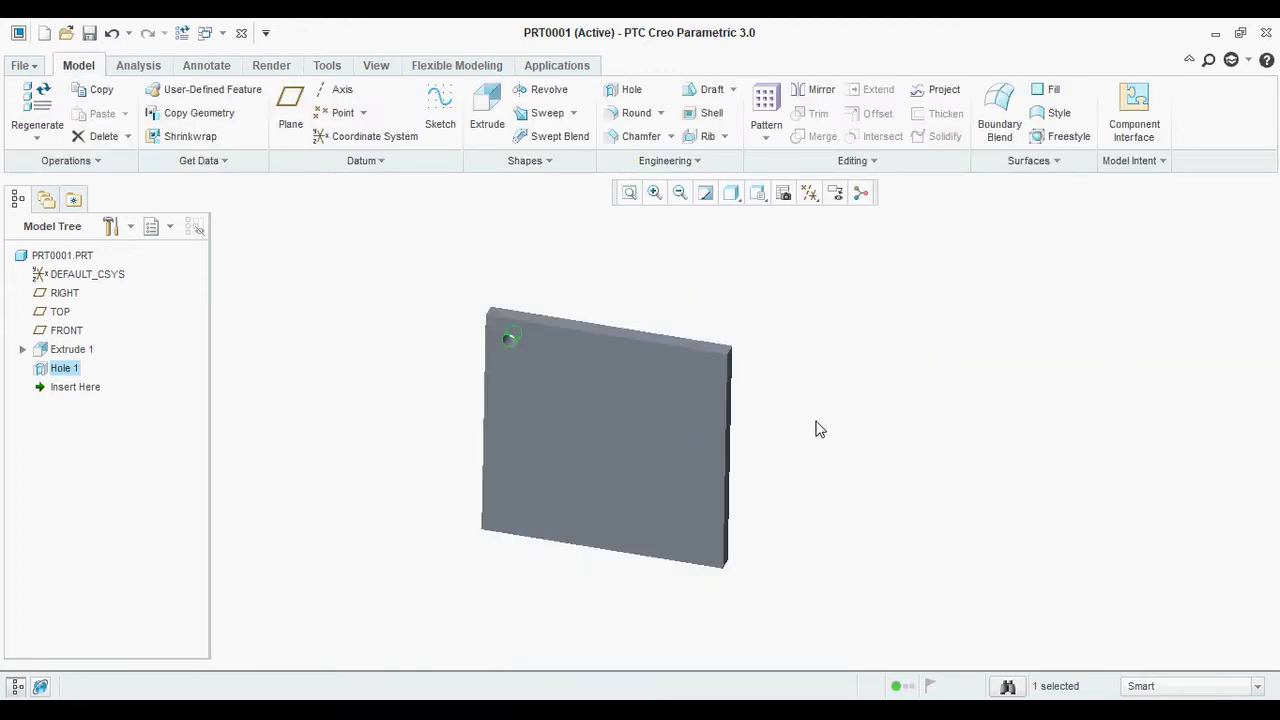
left_click(757, 437)
middle_click_drag(757, 437, 675, 443)
left_click(733, 193)
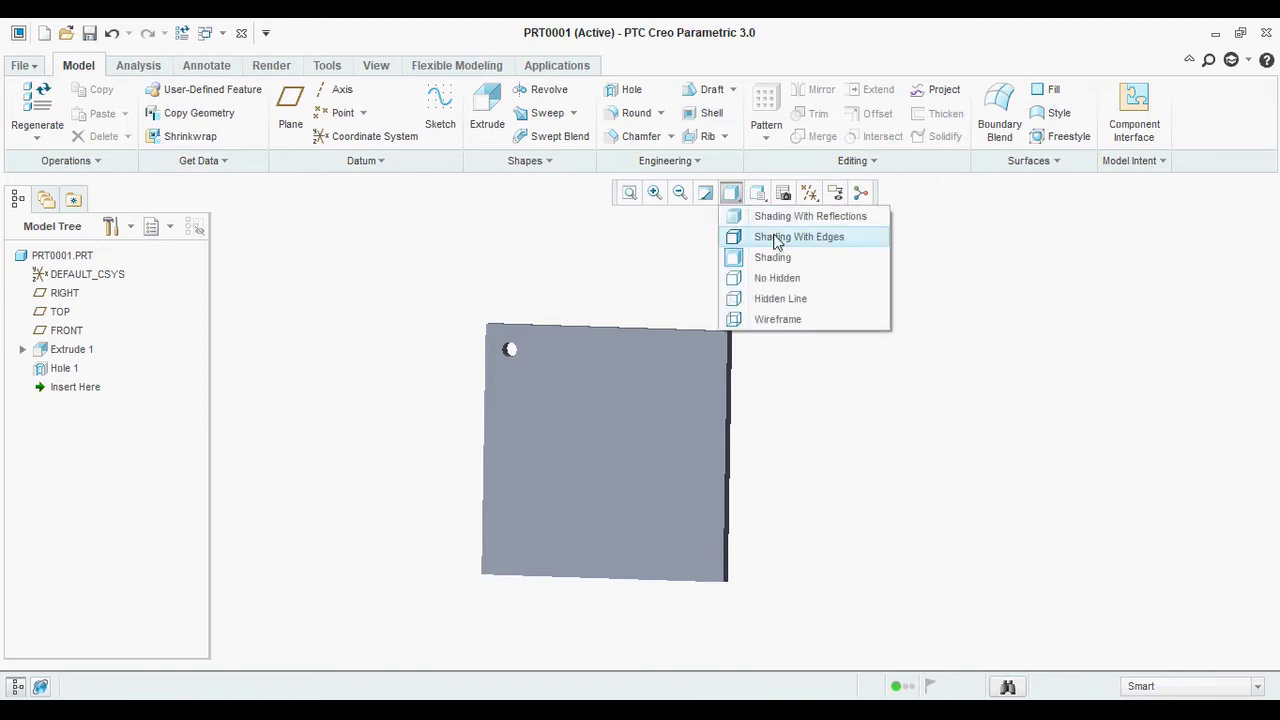
left_click(742, 234)
scroll(634, 503, "up", 2)
scroll(800, 474, "down", 3)
scroll(746, 468, "up", 3)
middle_click_drag(744, 468, 593, 304)
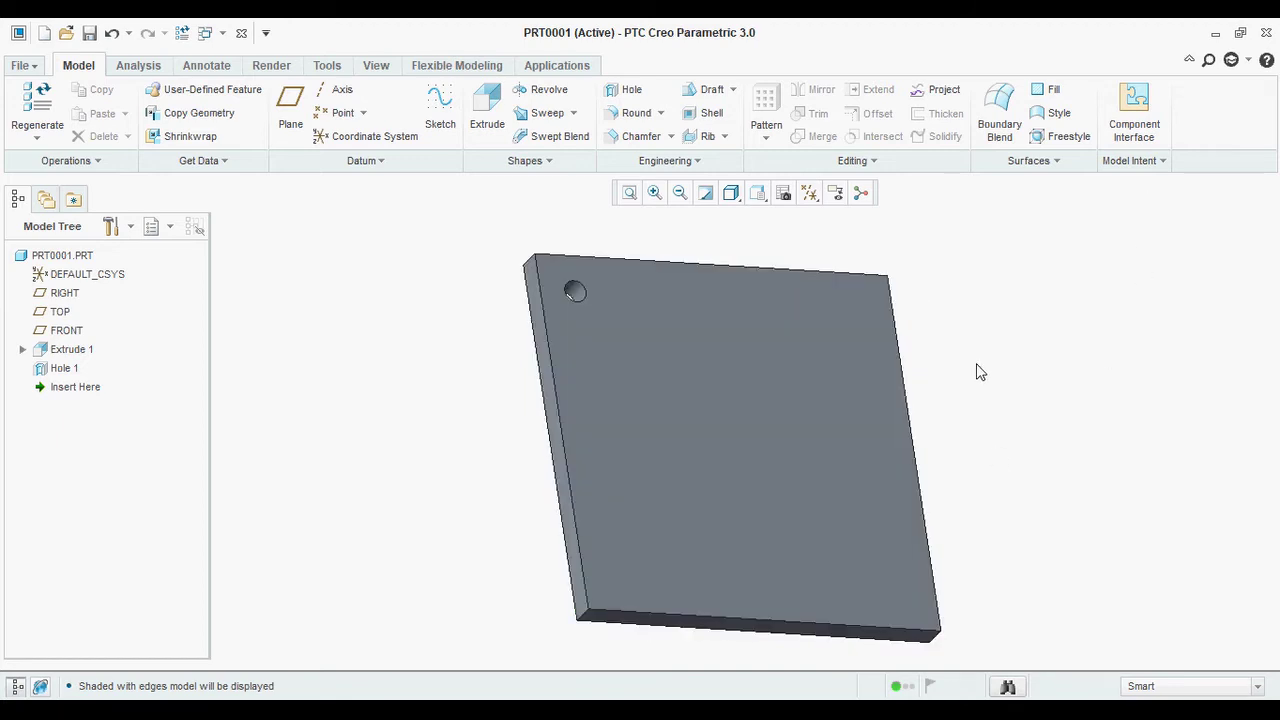
Expand the Model Intent dropdown to reveal Family Table.
left_click(1148, 163)
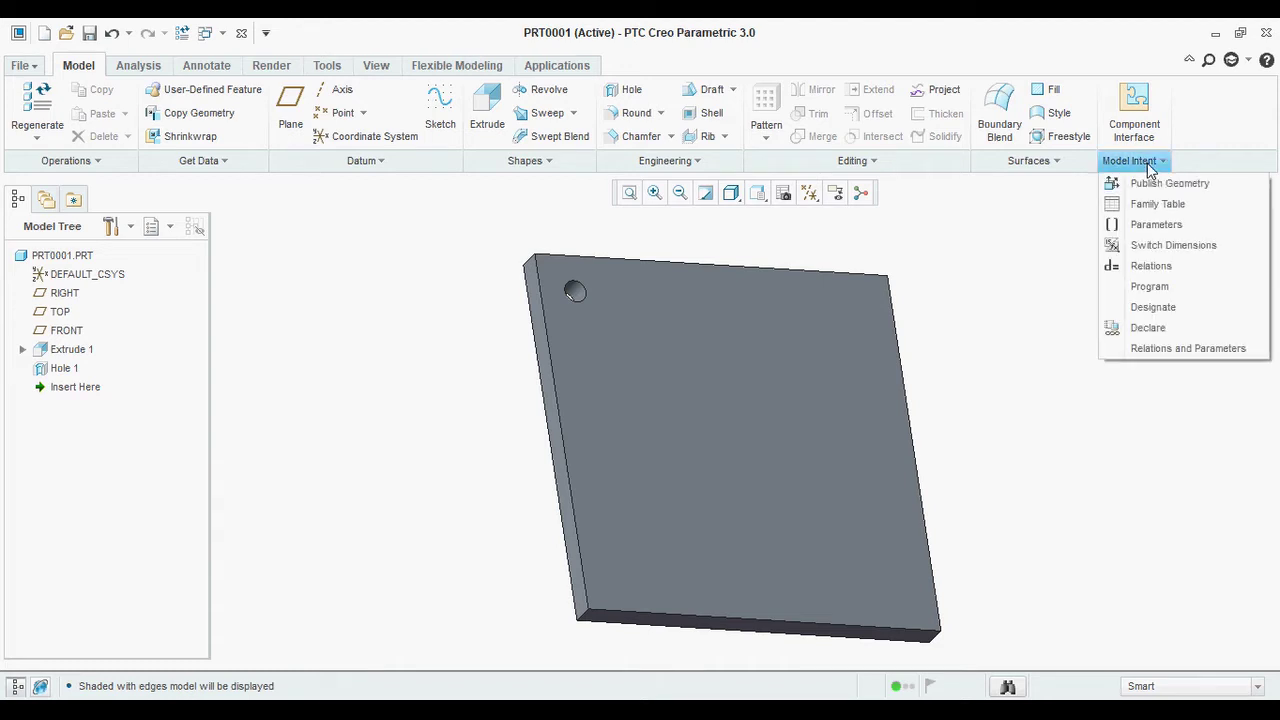
left_click(1208, 62)
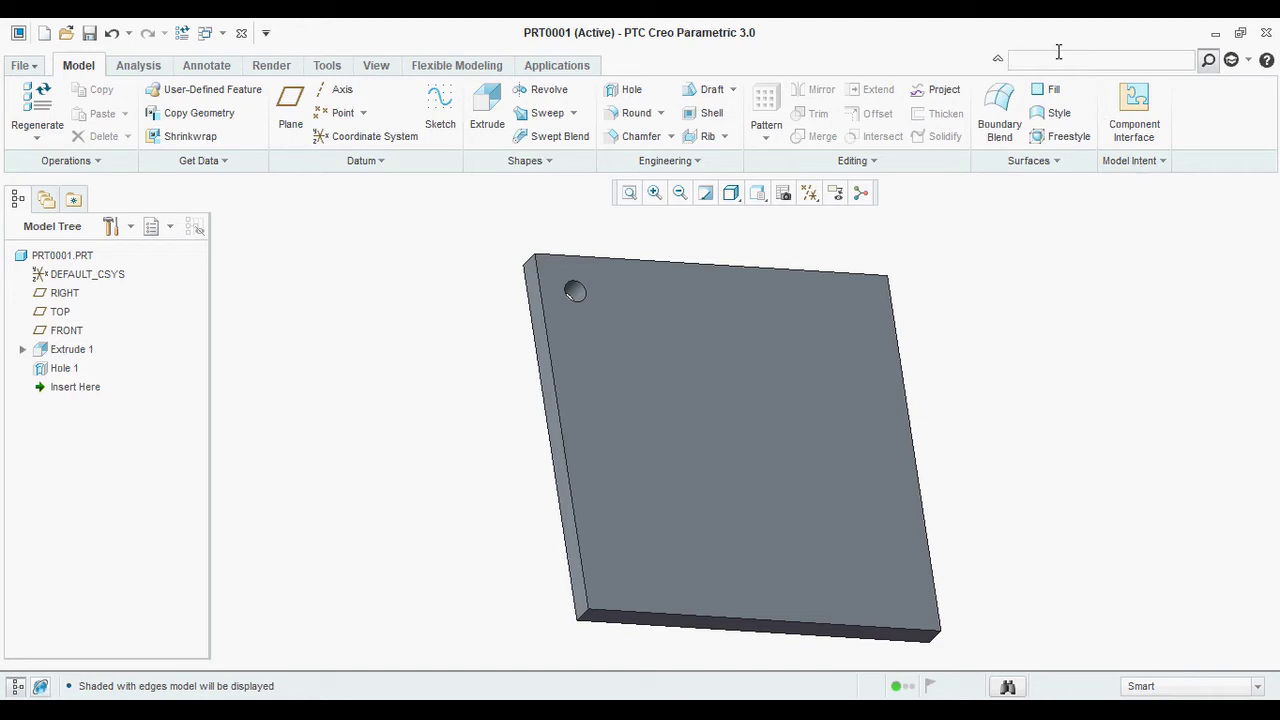
left_click(1150, 163)
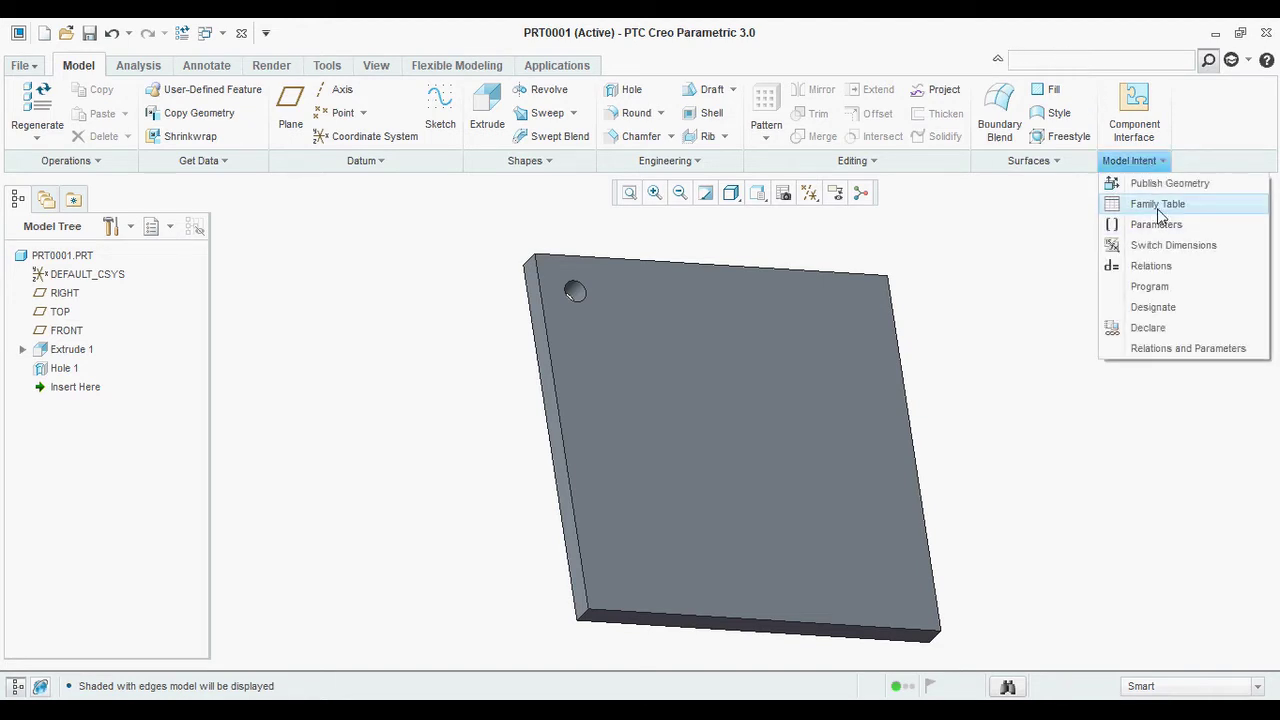
Open the Family Table column editor and select the hole to show its dimensions.
left_click(1159, 206)
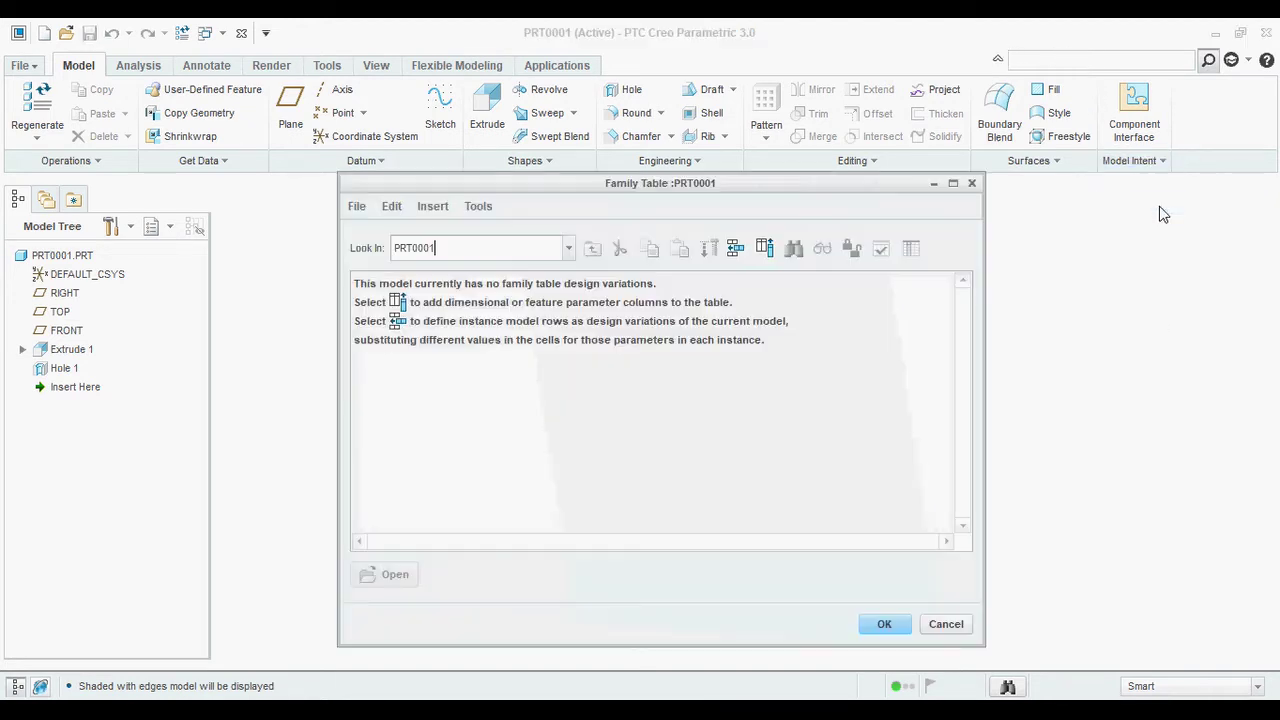
left_click(765, 250)
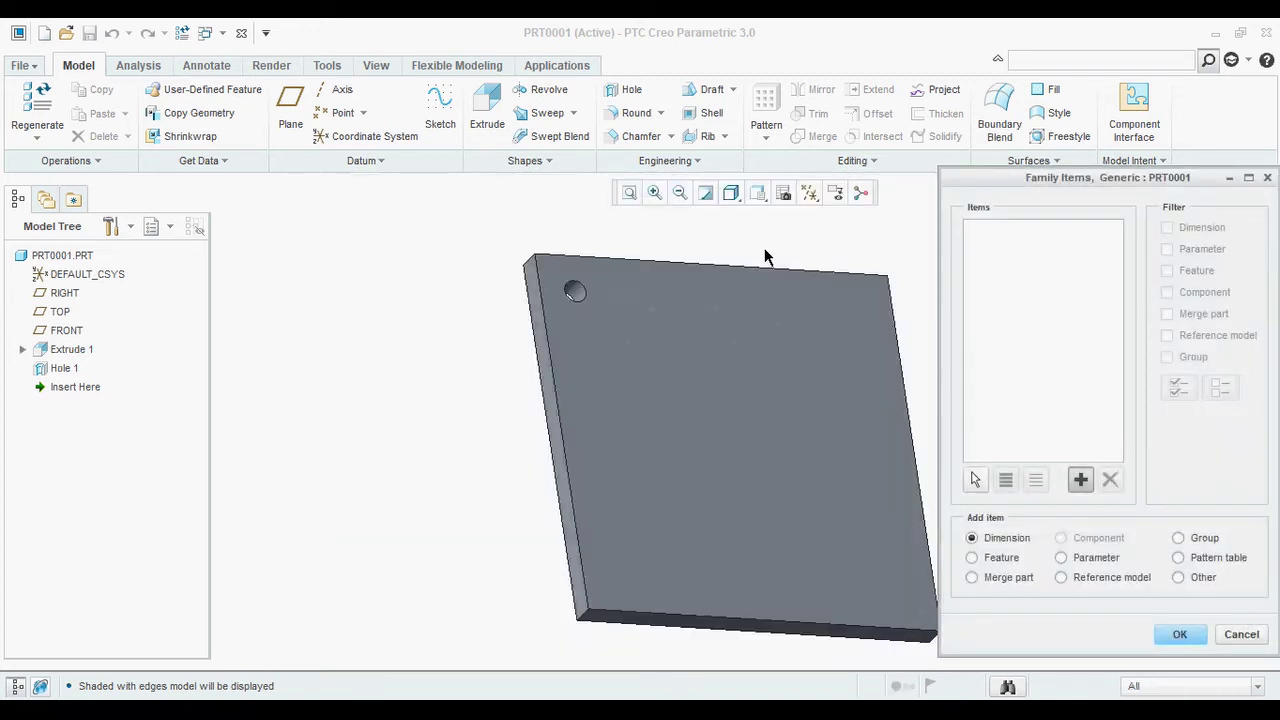
scroll(619, 262, "up", 5)
middle_click_drag(560, 231, 577, 390)
left_click(577, 390)
middle_click_drag(543, 257, 523, 220)
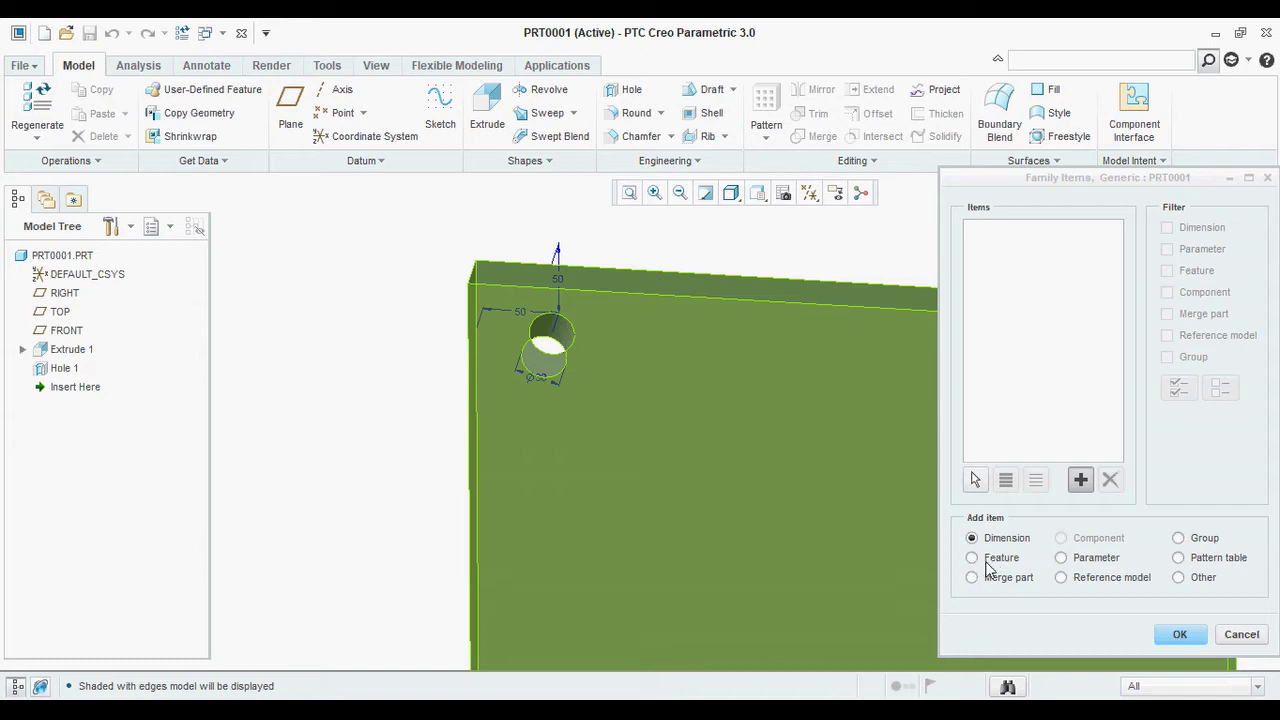
Add the hole's d10, d9 and d7 dimensions (50, 50, 30) as columns.
left_click(562, 286)
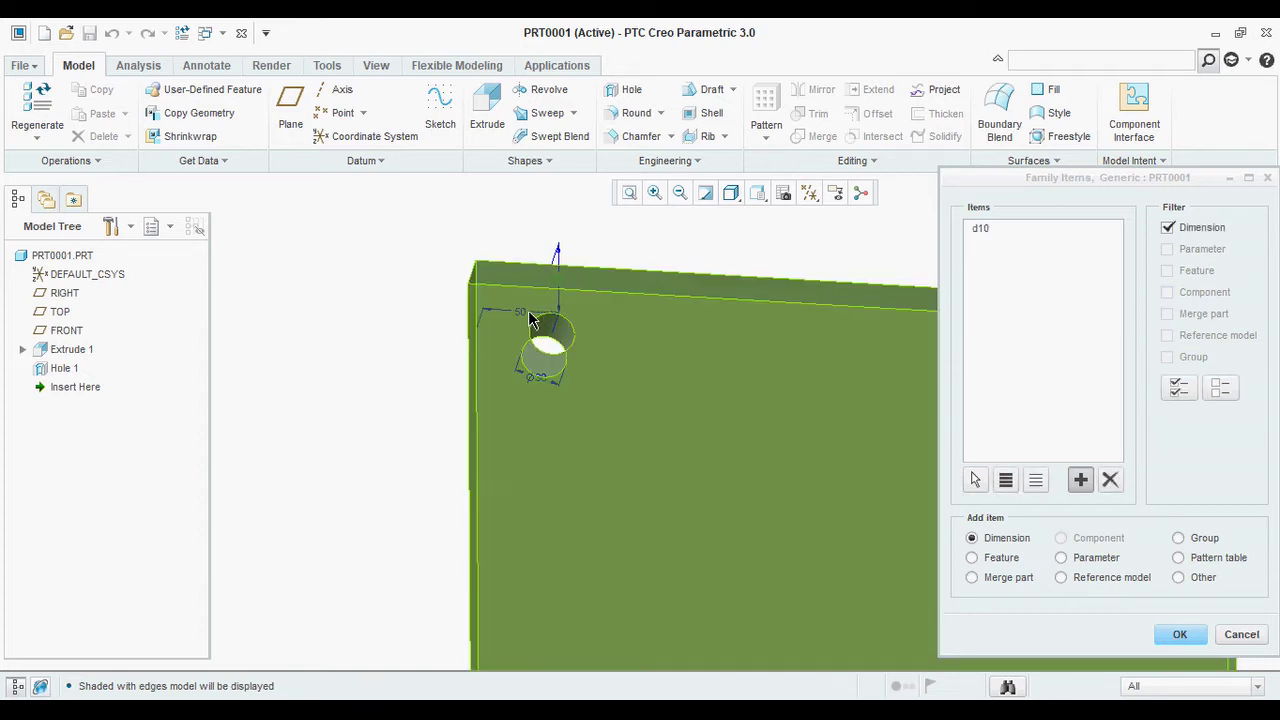
left_click(520, 317)
left_click(541, 382)
scroll(441, 352, "down", 1)
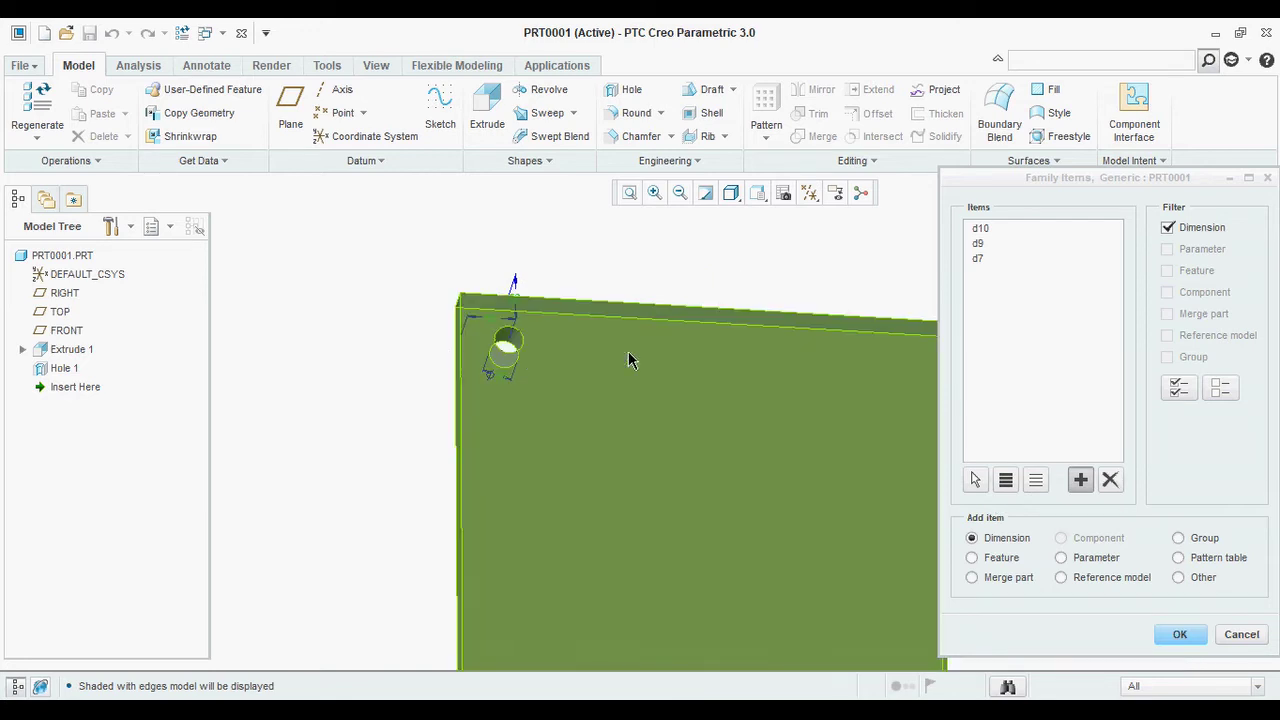
left_click(1186, 636)
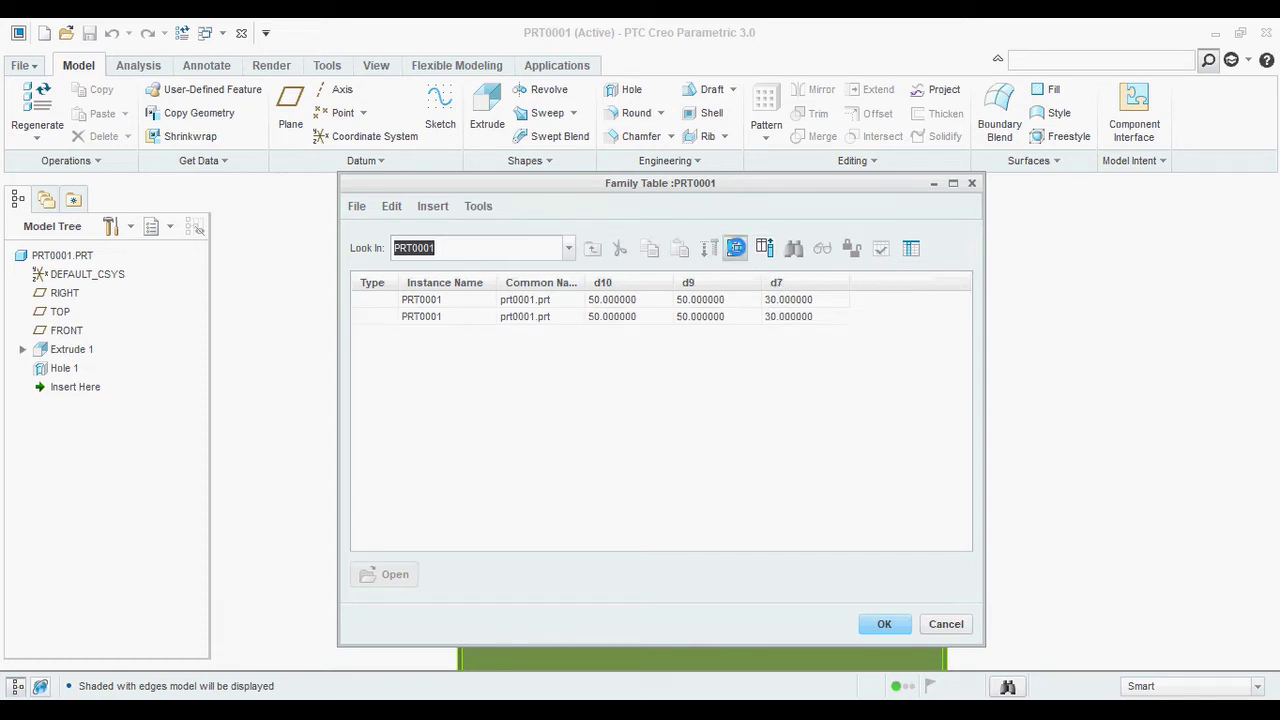
Insert instance rows PRT0001_INST through PRT0001_INST4.
left_click(736, 250)
left_click(736, 250)
left_click(736, 250)
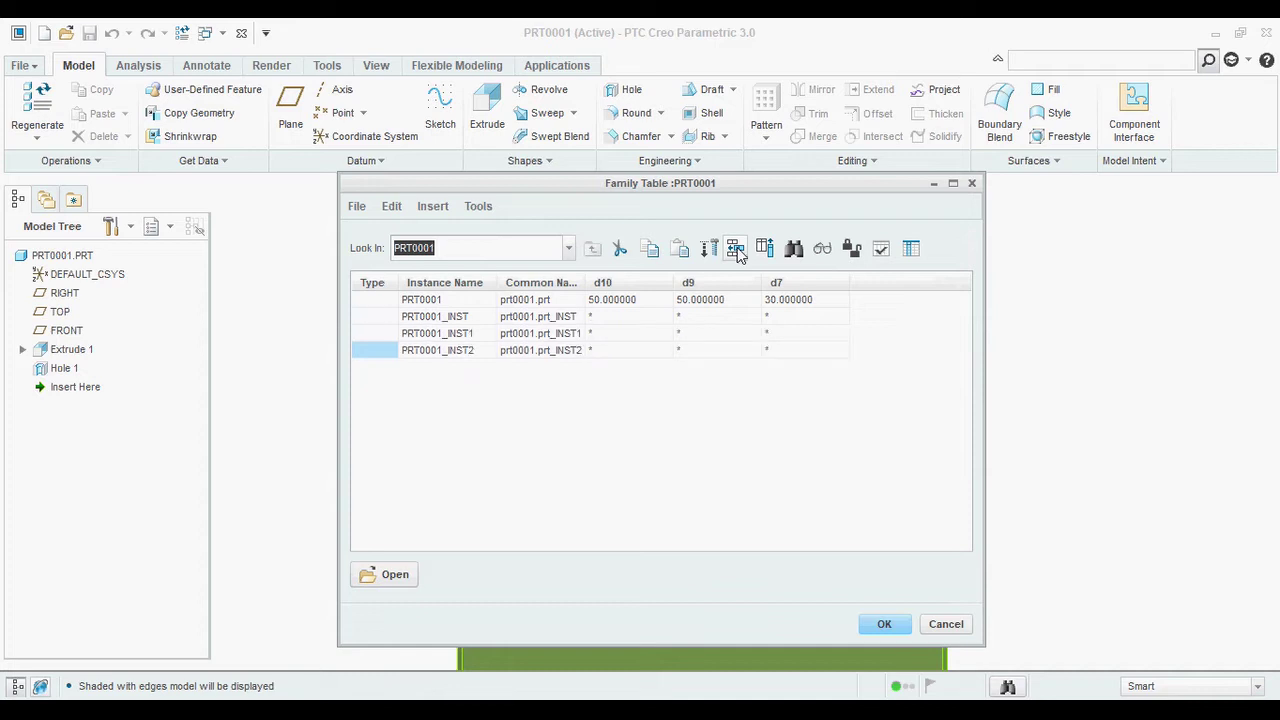
left_click(736, 250)
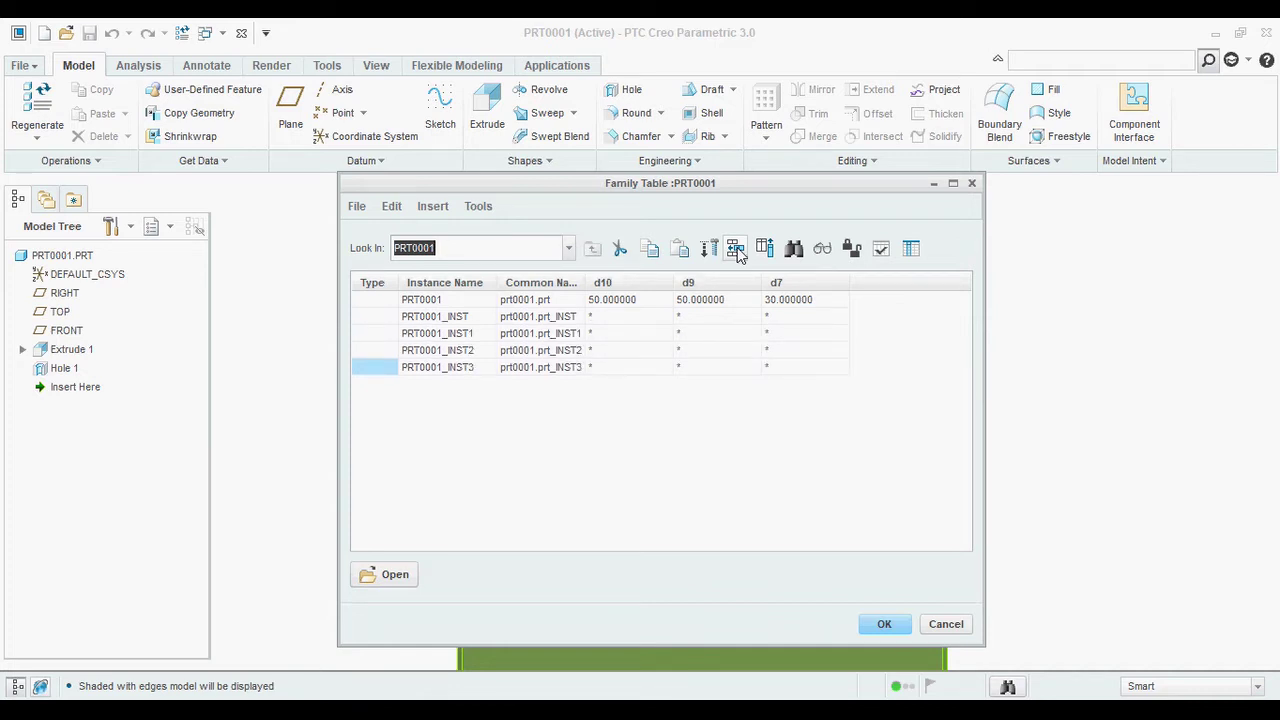
right_click(572, 370)
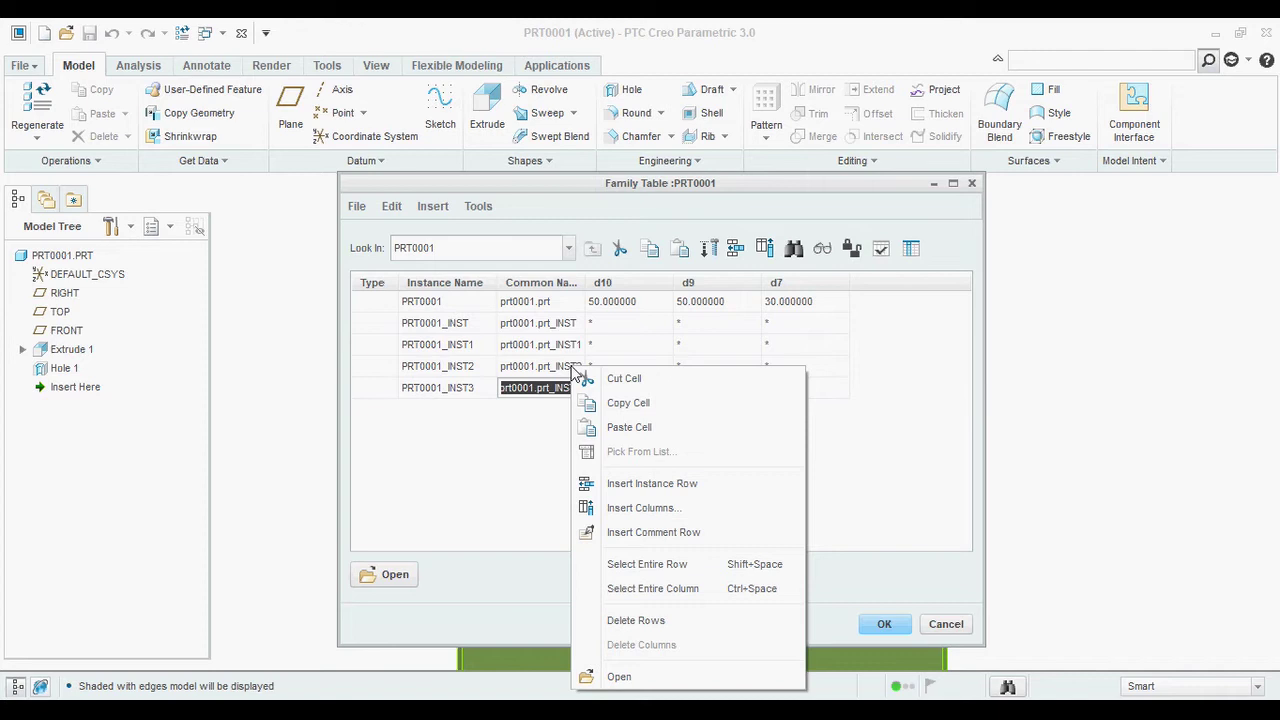
left_click(857, 386)
left_click(846, 457)
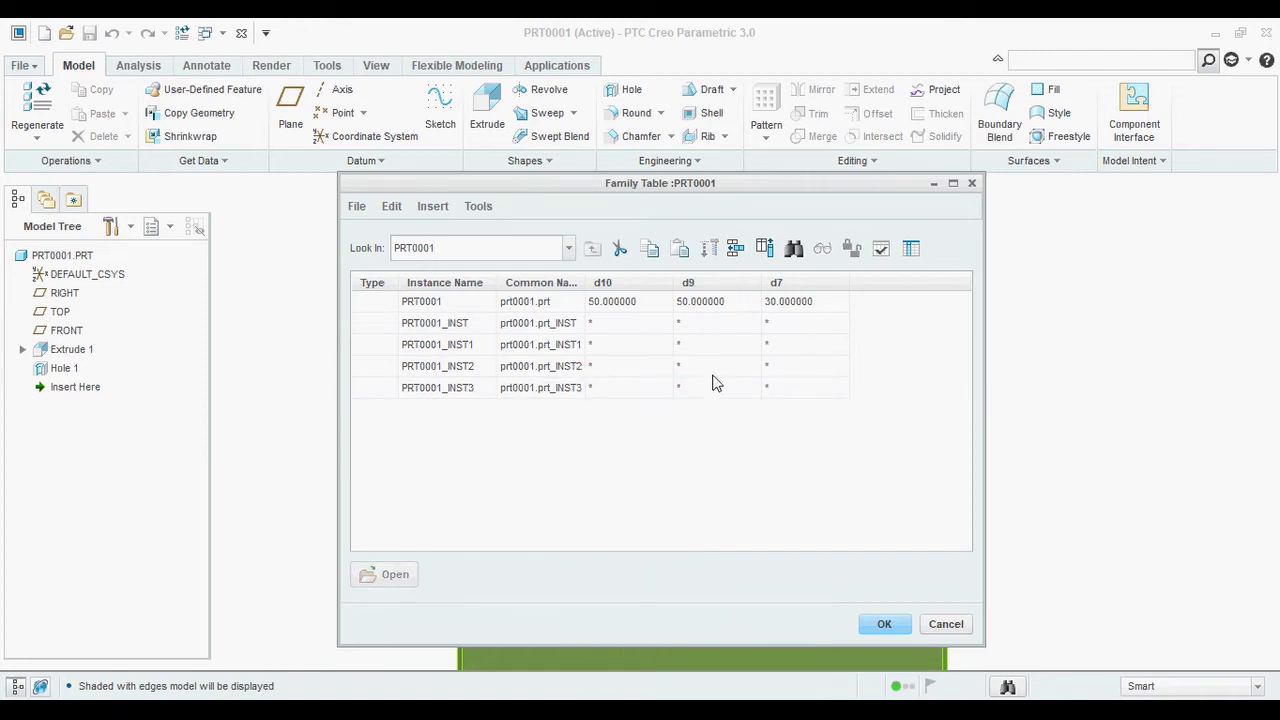
left_click(733, 250)
left_click(706, 520)
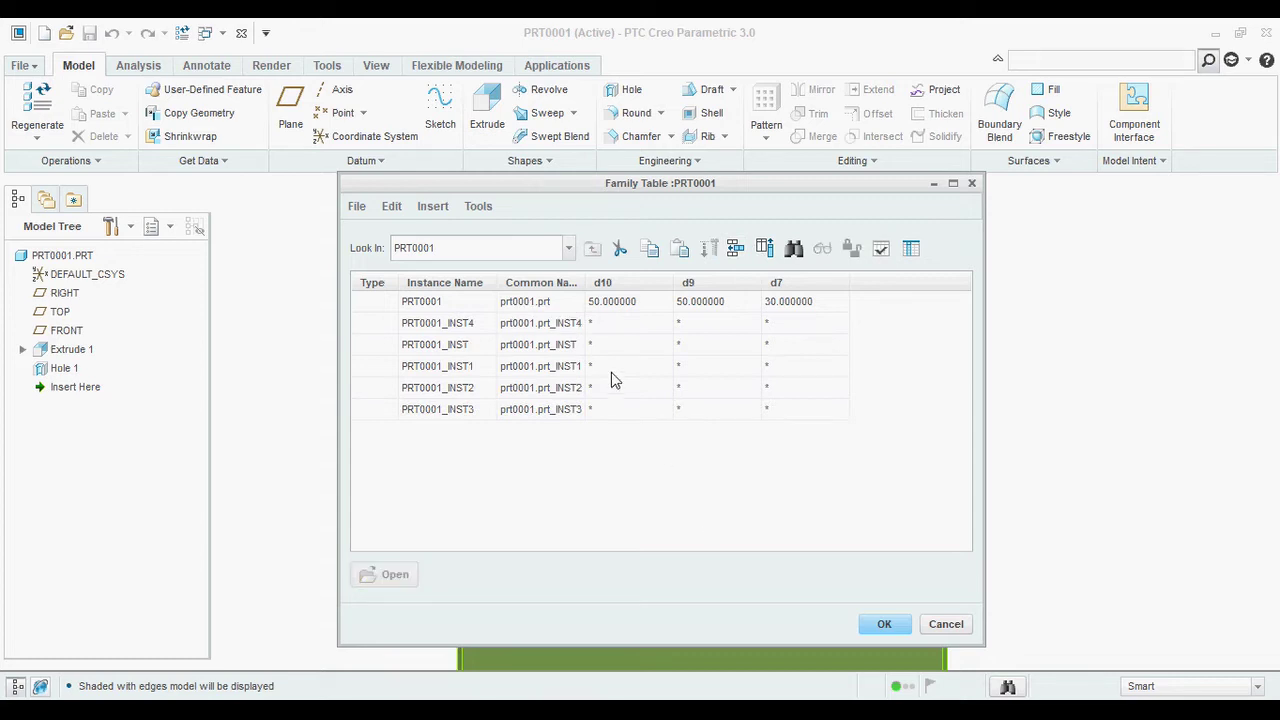
Delete the PRT0001_INST4, PRT0001_INST and PRT0001_INST1 rows.
right_click(577, 331)
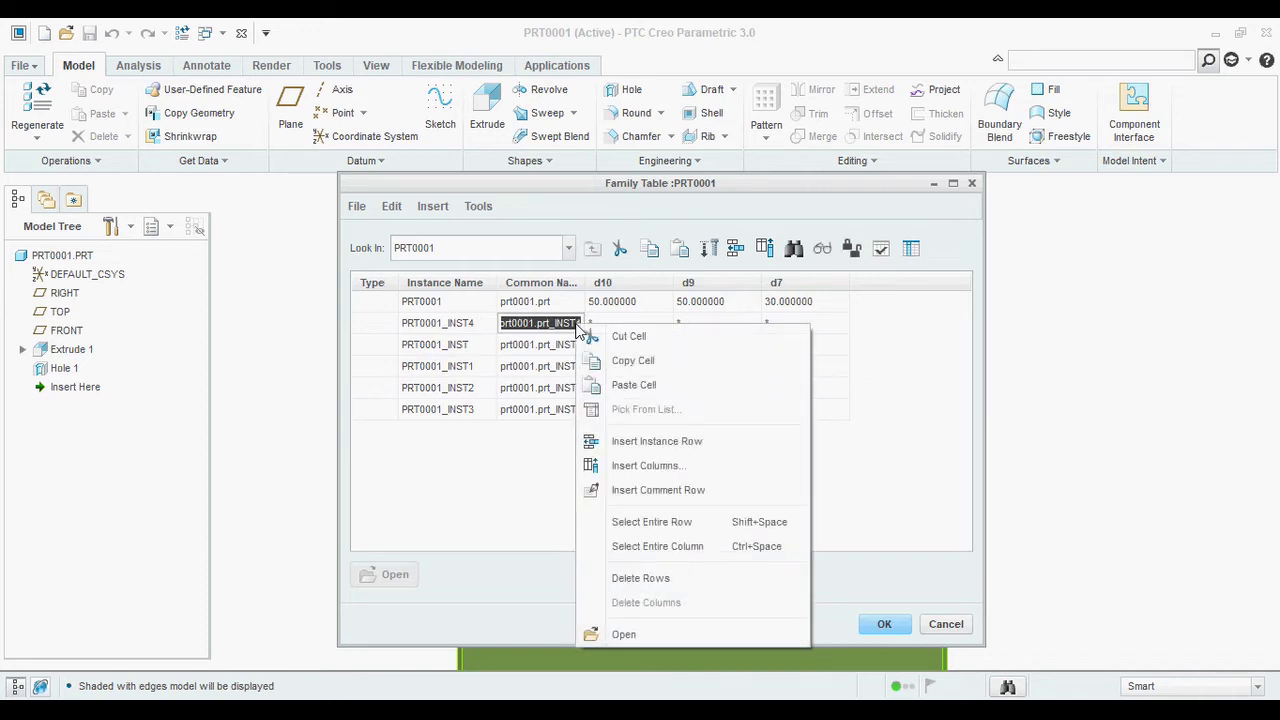
left_click(655, 580)
left_click(629, 437)
right_click(553, 331)
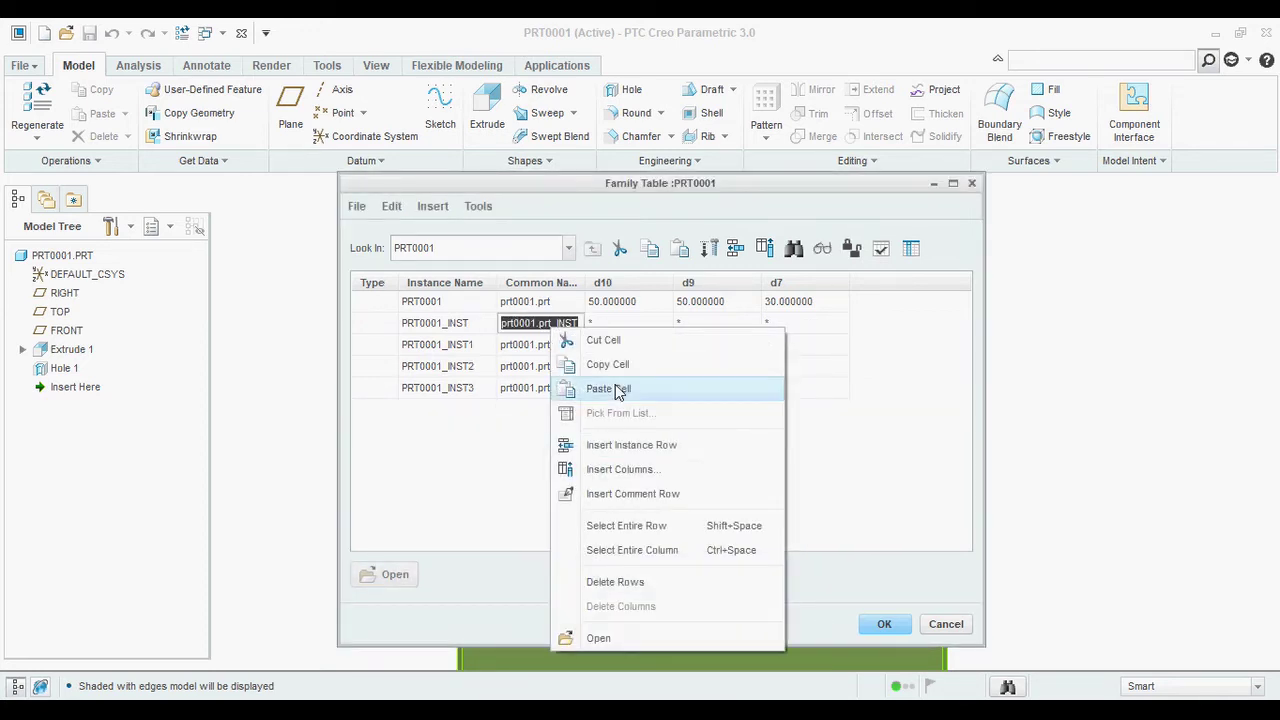
left_click(627, 580)
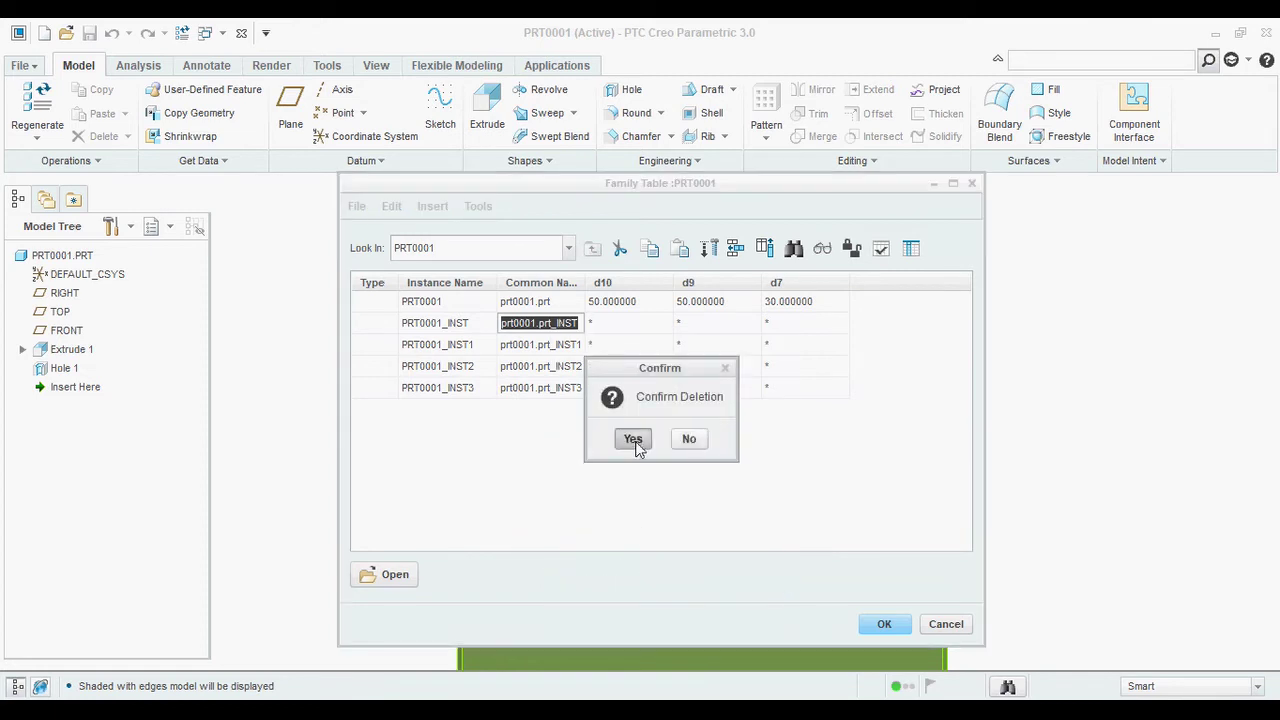
left_click(631, 438)
right_click(571, 326)
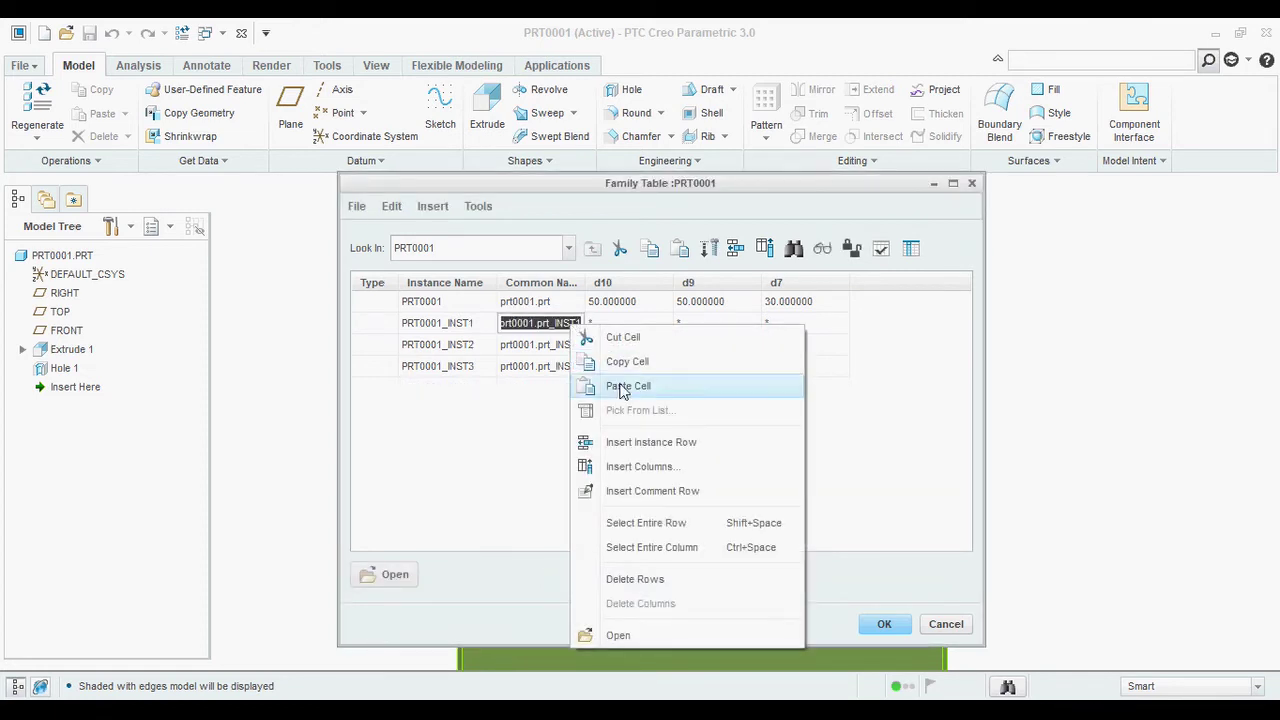
left_click(641, 578)
left_click(634, 438)
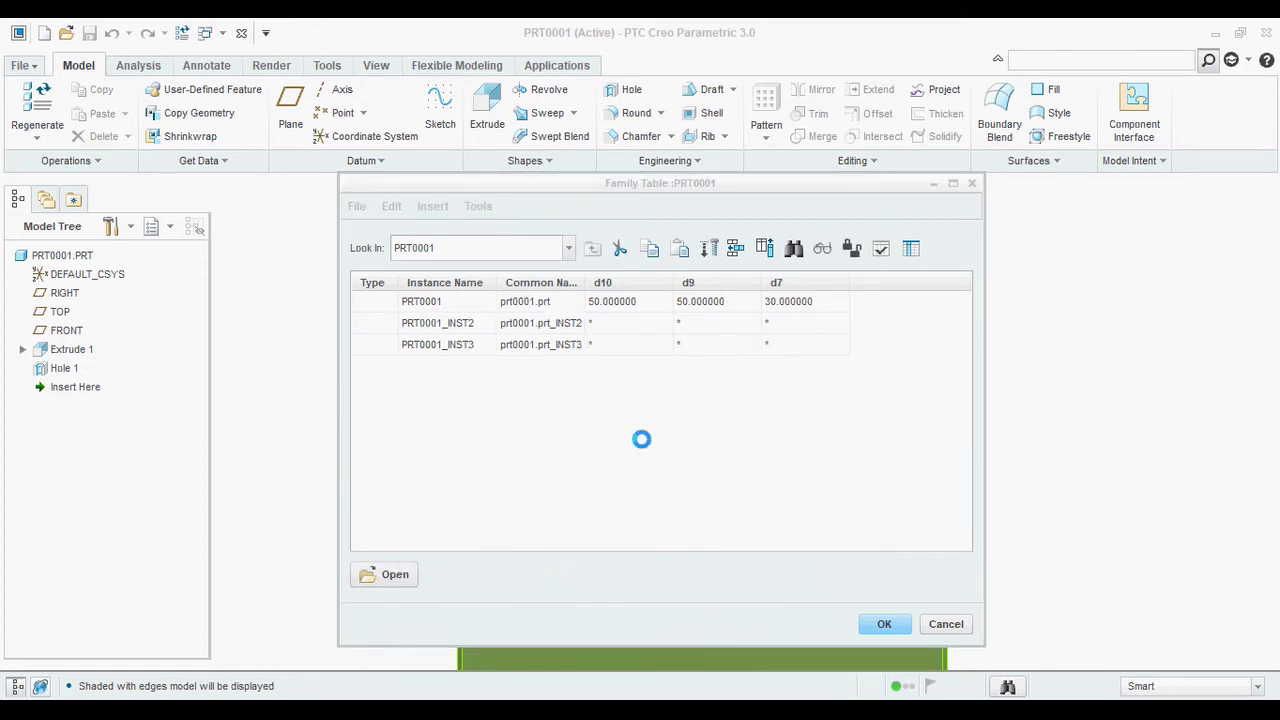
Delete the remaining PRT0001_INST2 and PRT0001_INST3 rows together.
left_click(572, 328)
left_click(566, 345, "shift")
right_click(566, 346)
left_click(629, 600)
left_click(636, 437)
Insert fresh instance rows PRT0001_INST through PRT0001_INST4.
left_click(735, 249)
left_click(735, 249)
left_click(735, 249)
left_click(735, 249)
left_click(735, 249)
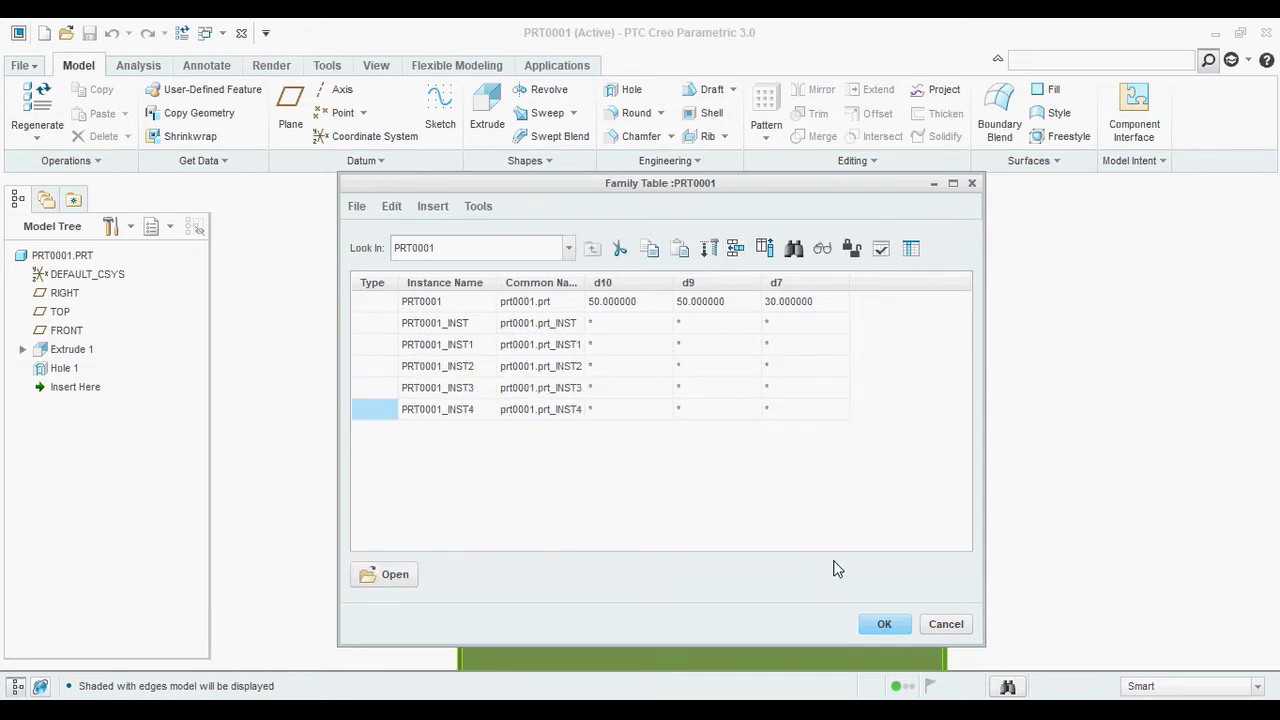
Enter d10 values 60 to 100 and d9 values 70 to 110 for the instances.
left_click(608, 322)
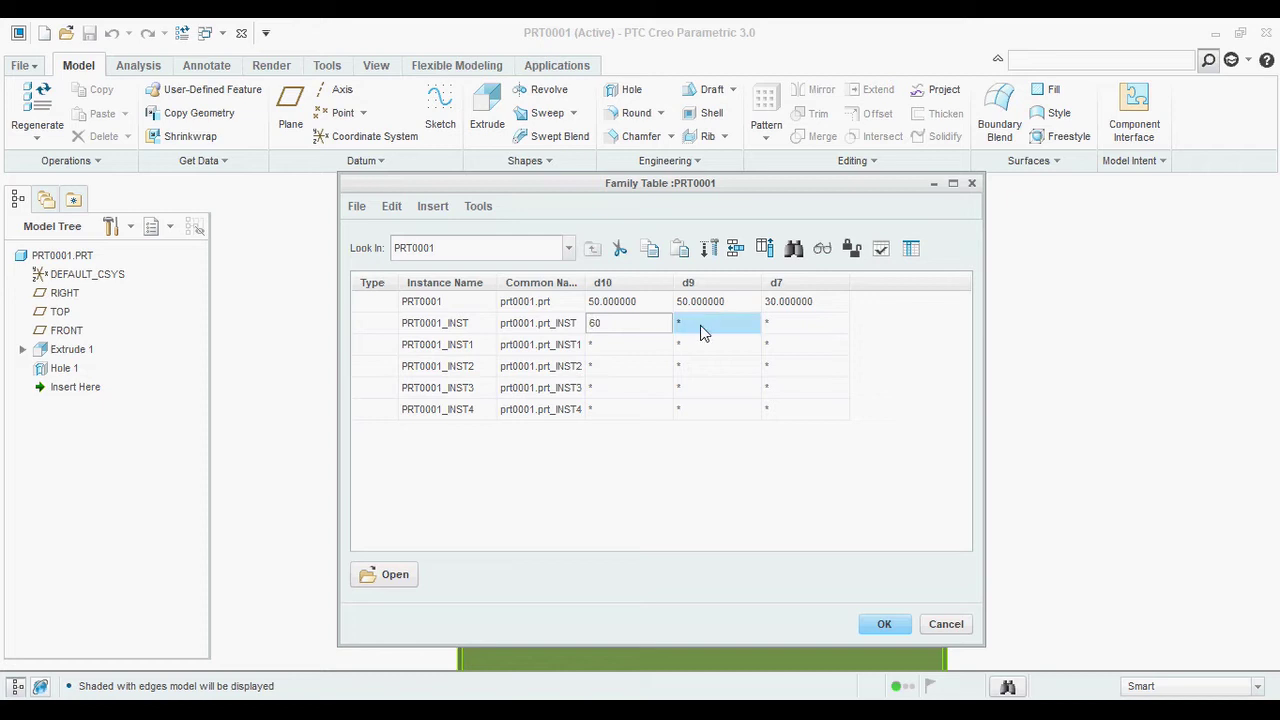
left_click(640, 346)
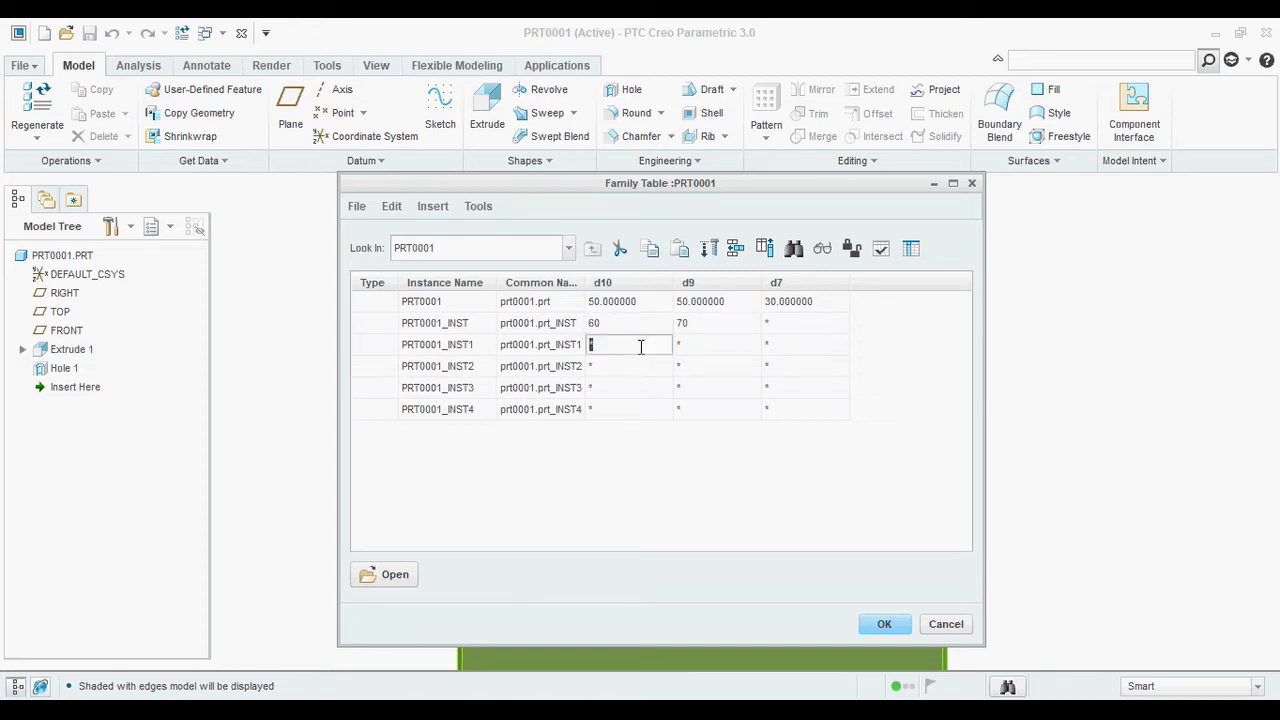
left_click(733, 349)
left_click(632, 367)
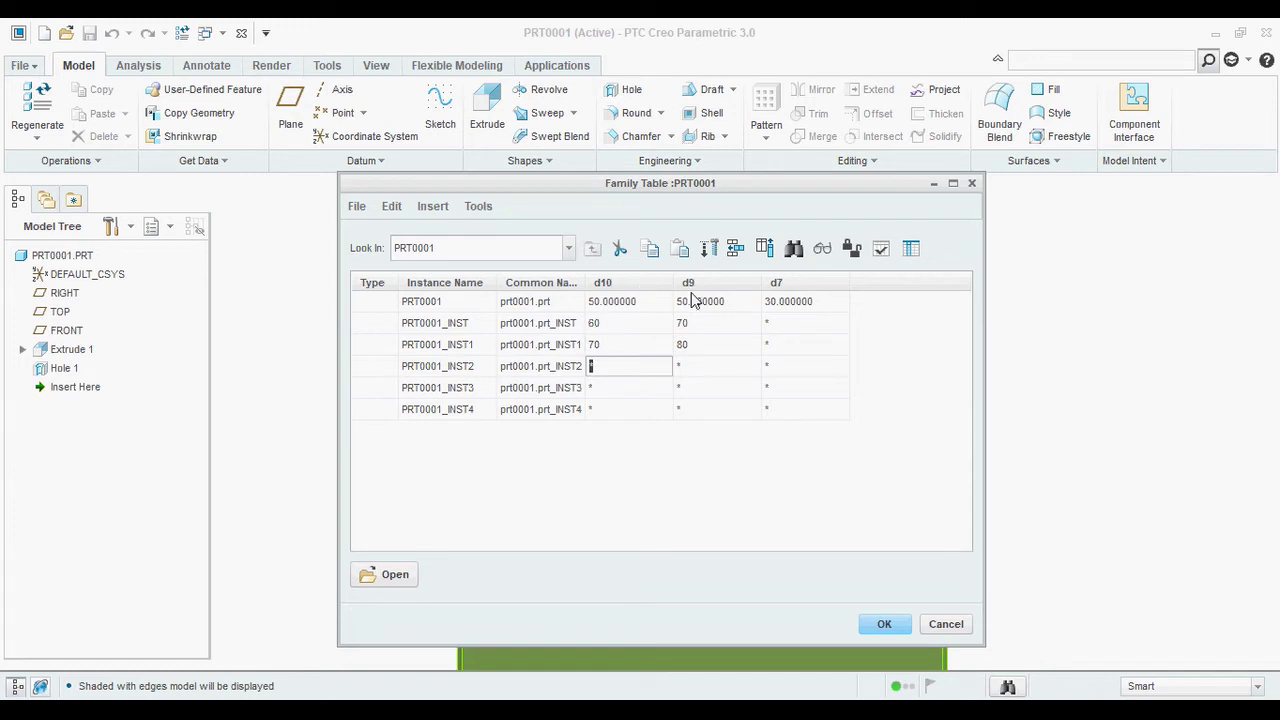
left_click(706, 358)
type("90")
left_click(632, 395)
left_click(711, 390)
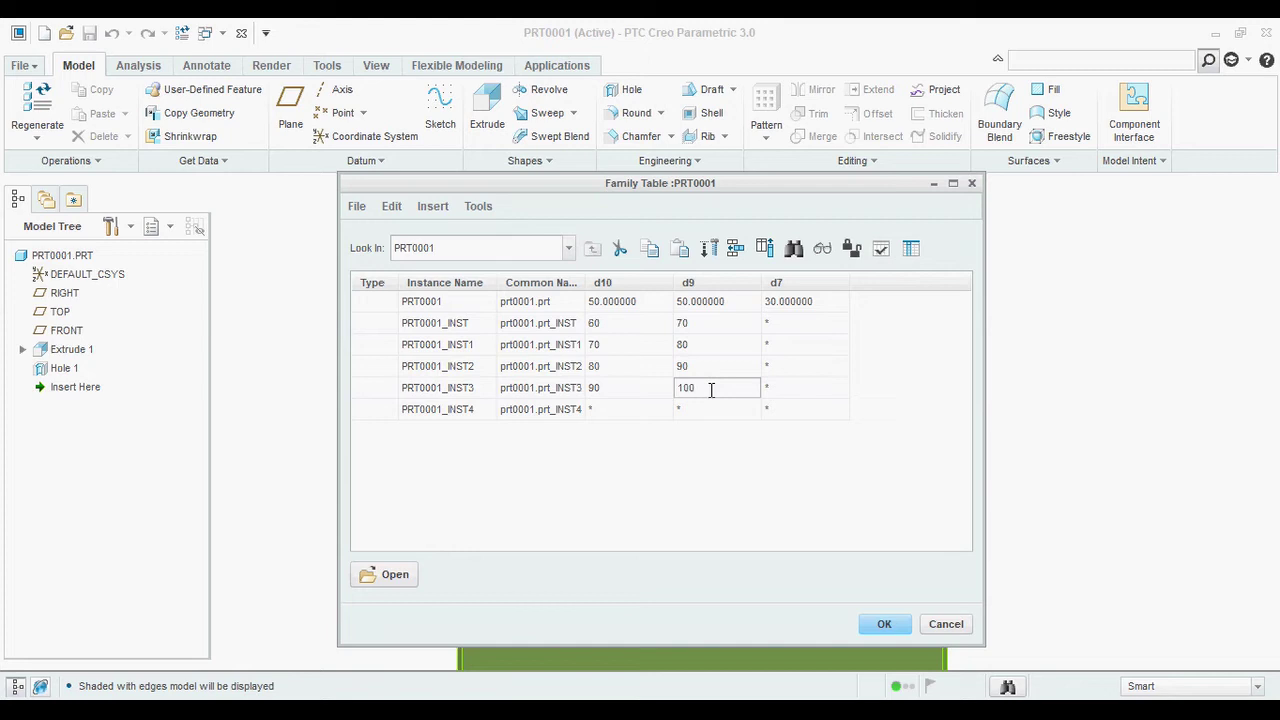
type("100")
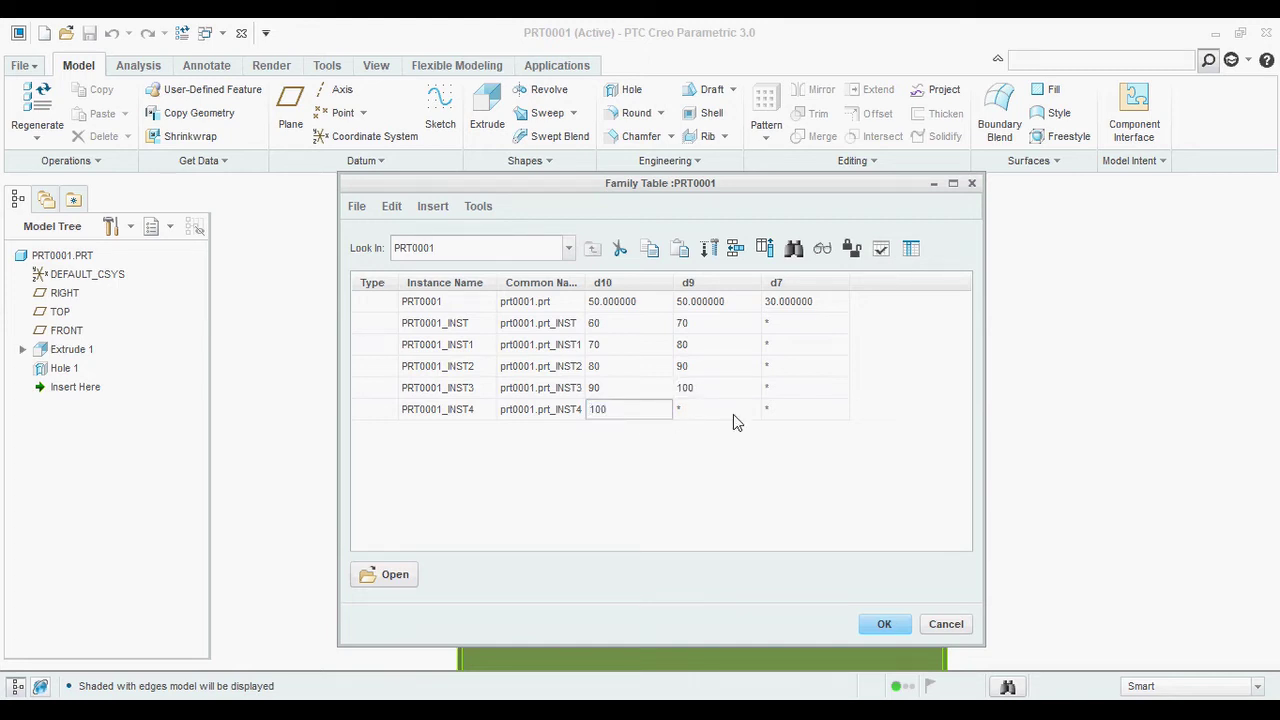
left_click(728, 410)
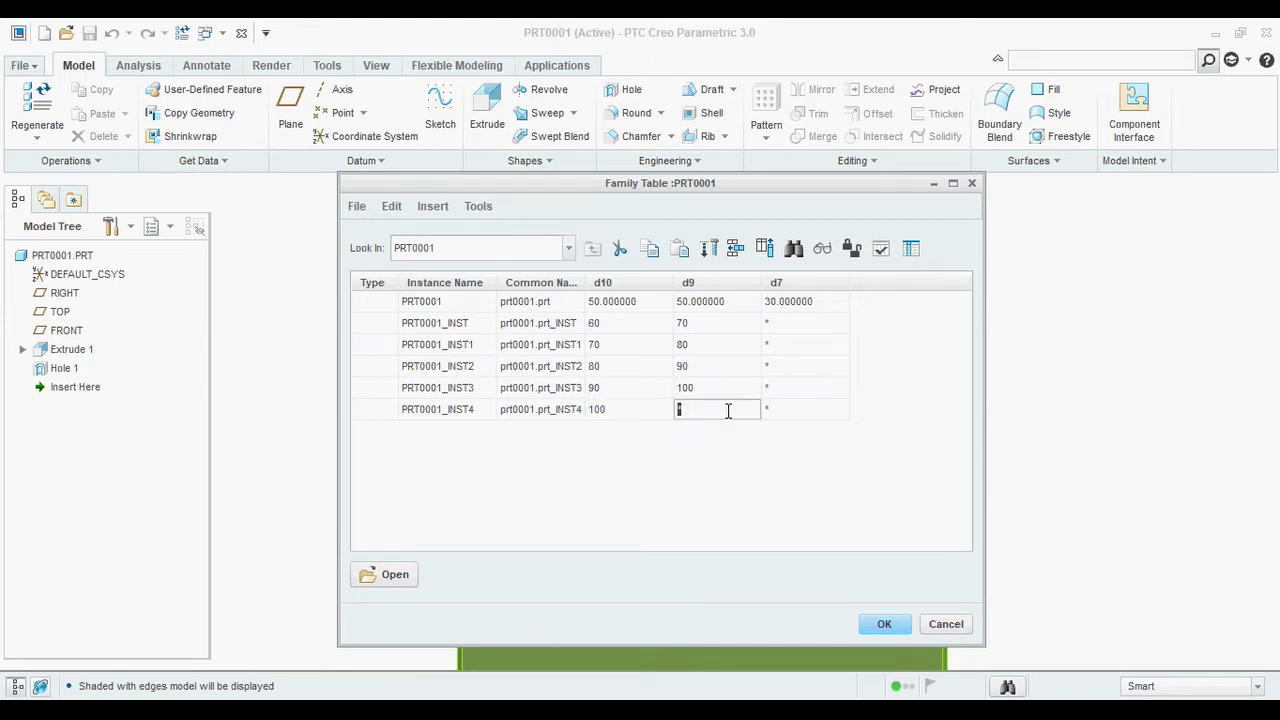
left_click(789, 324)
Enter d7 hole diameters 35, 40, 45, 50 and 55 down the instances.
key("Return")
type("40")
key("Return")
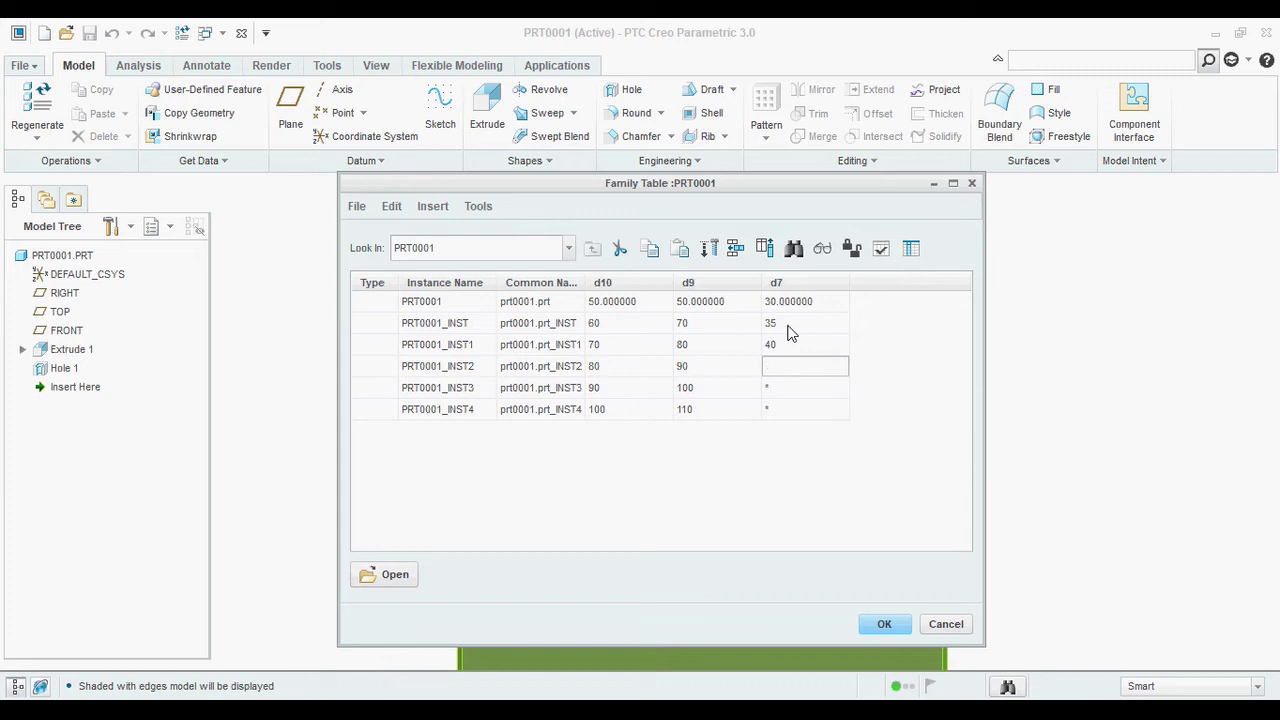
key("Return")
type("50")
key("Return")
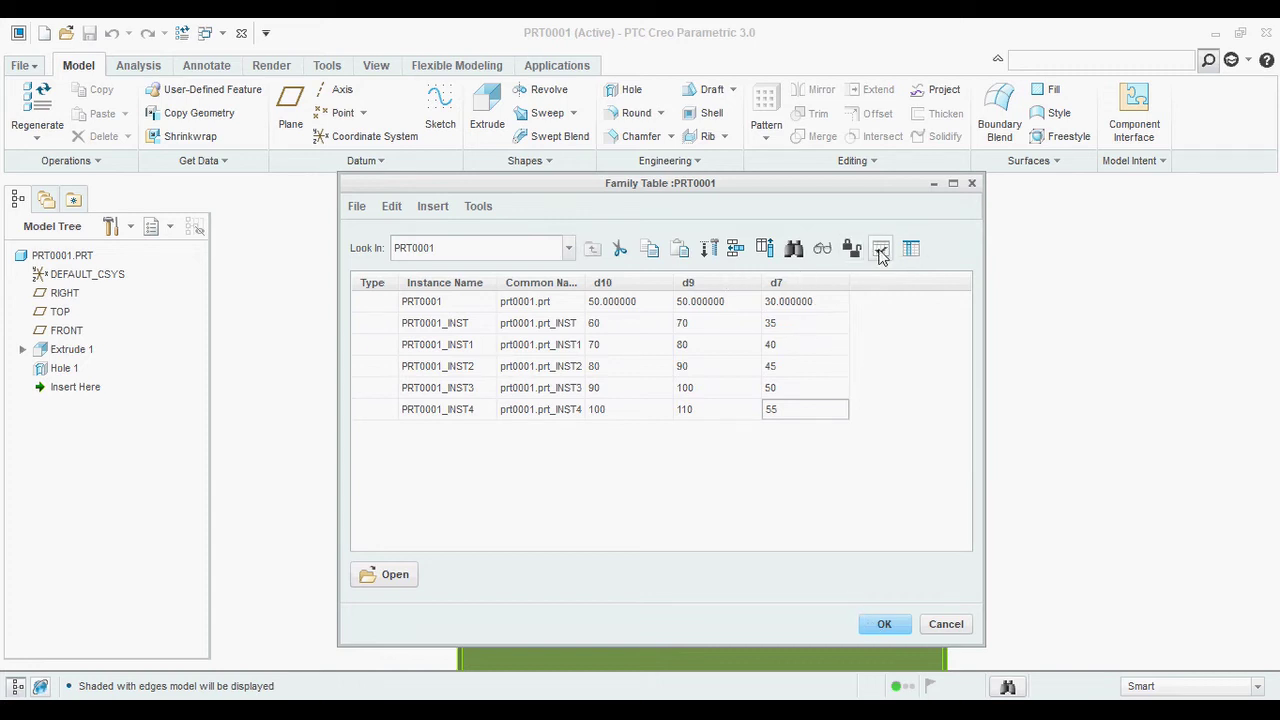
Verify all five instances regenerate successfully, then edit the table in Excel.
left_click(880, 253)
left_click(590, 516)
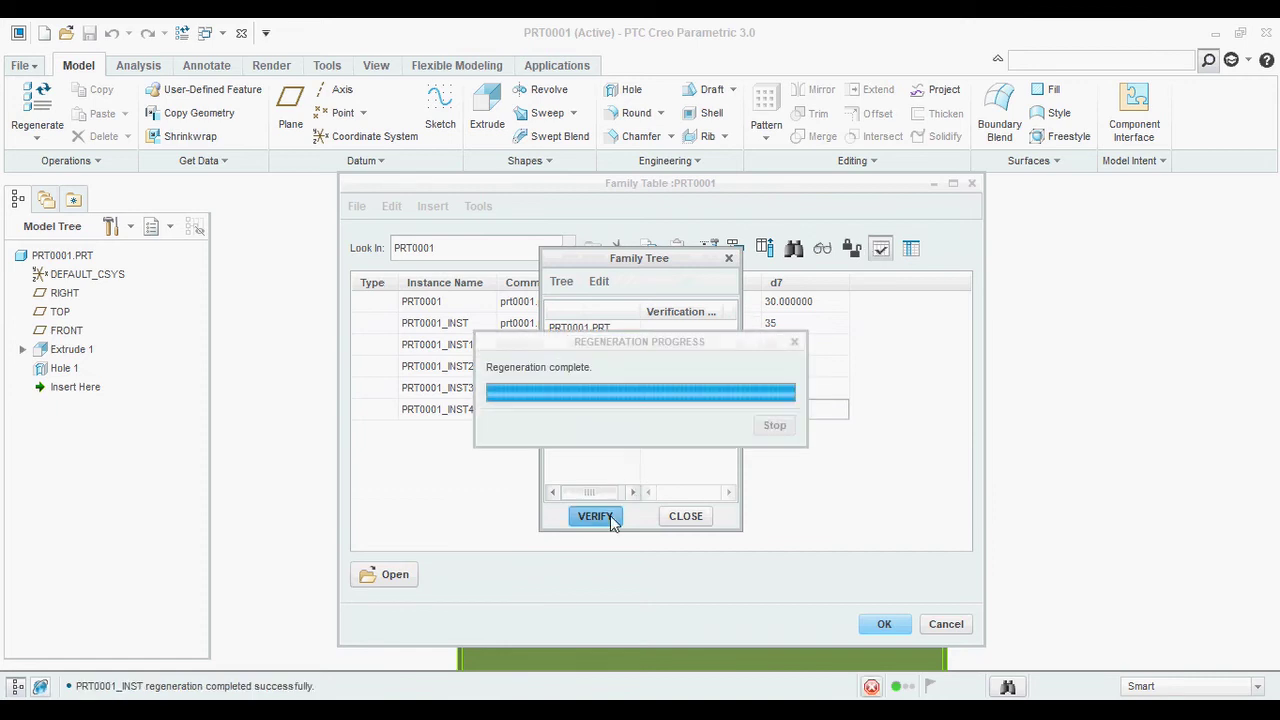
left_click(686, 516)
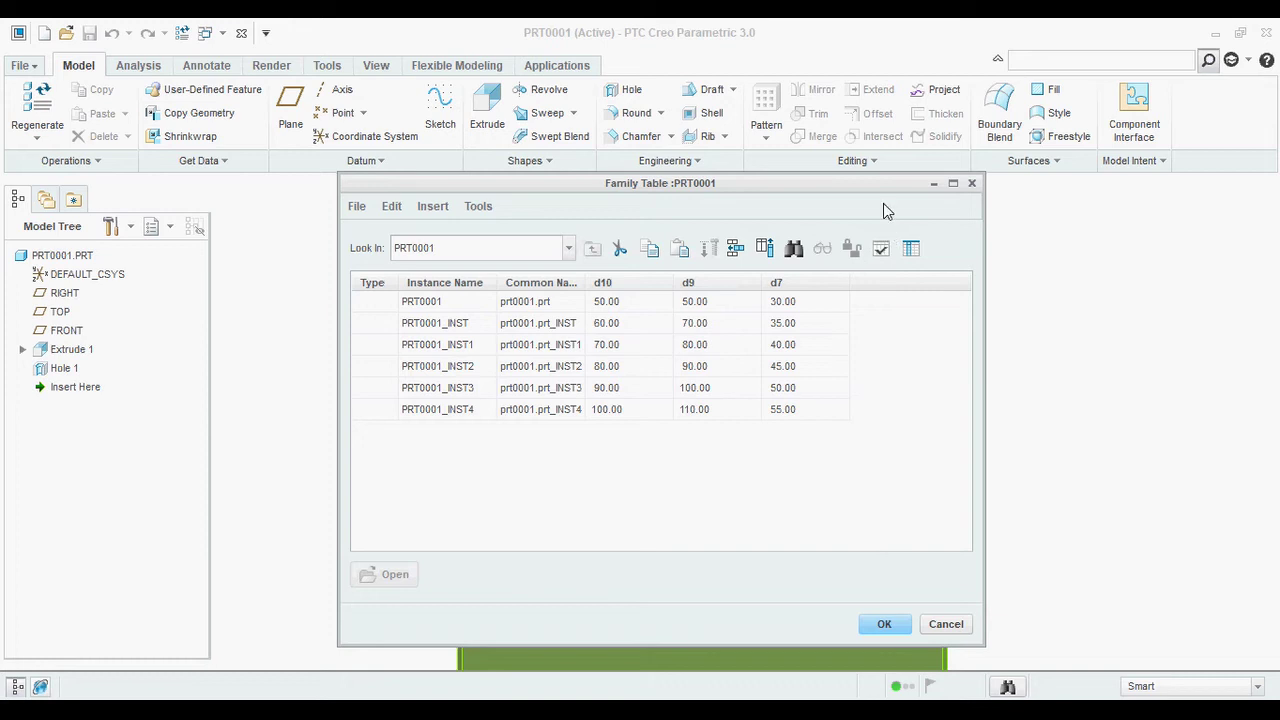
left_click(910, 248)
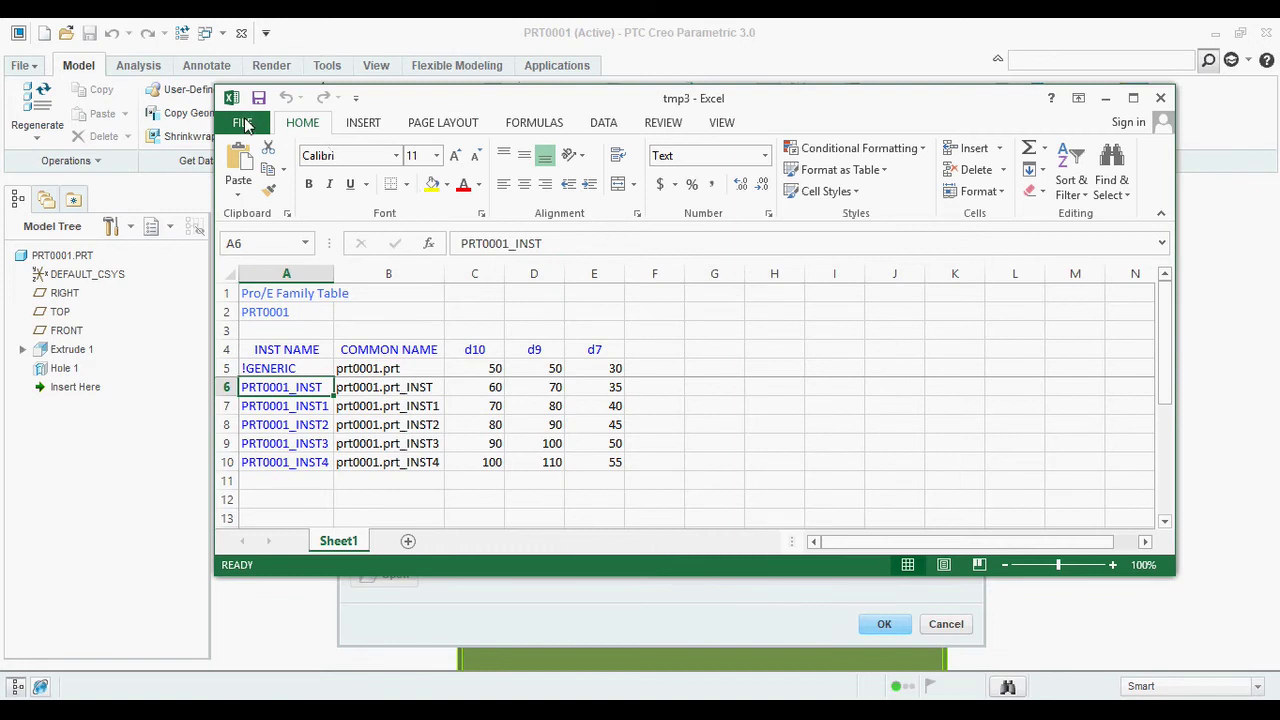
Start Save As for the workbook and choose the Desktop as the save location.
left_click(242, 122)
left_click(274, 311)
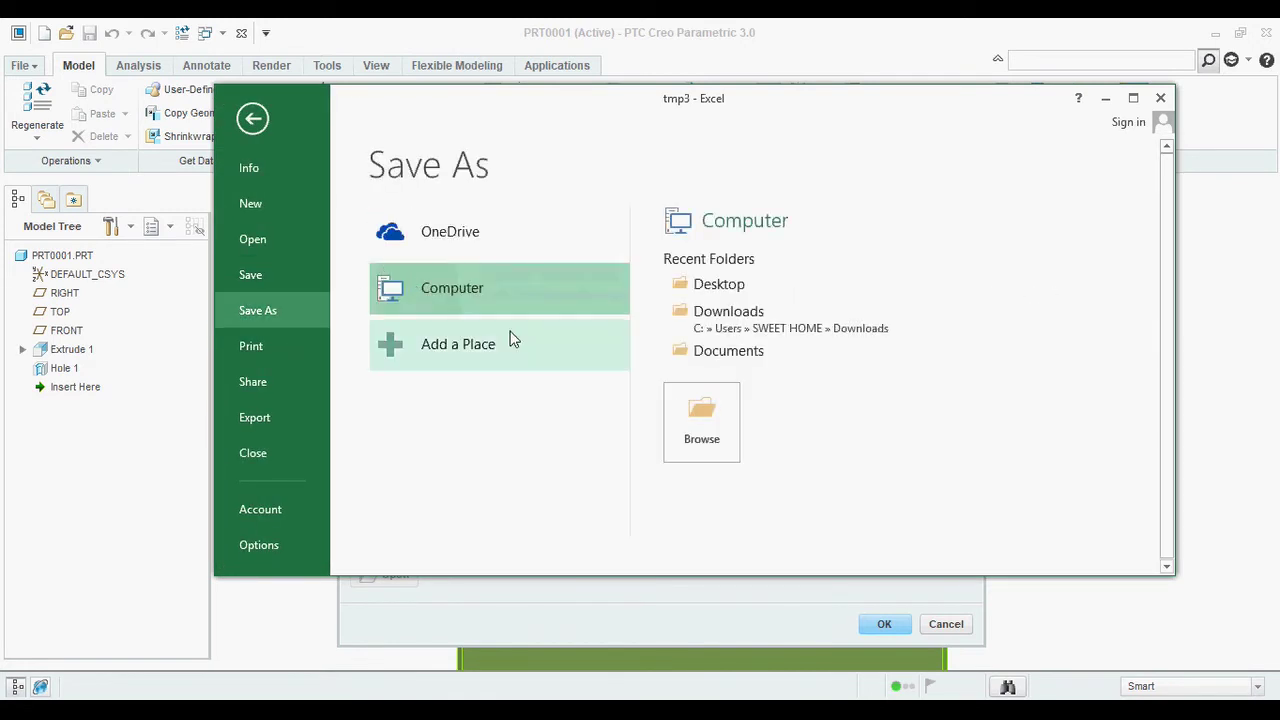
left_click(740, 314)
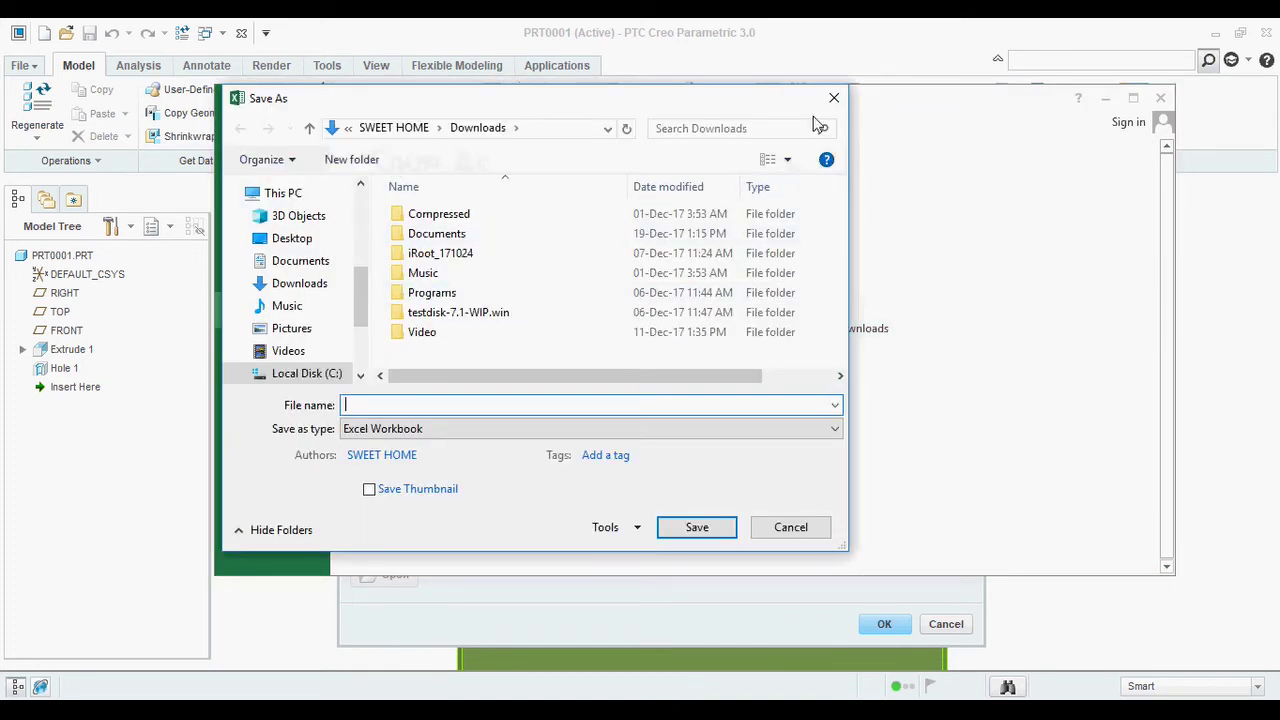
left_click(828, 100)
left_click(732, 289)
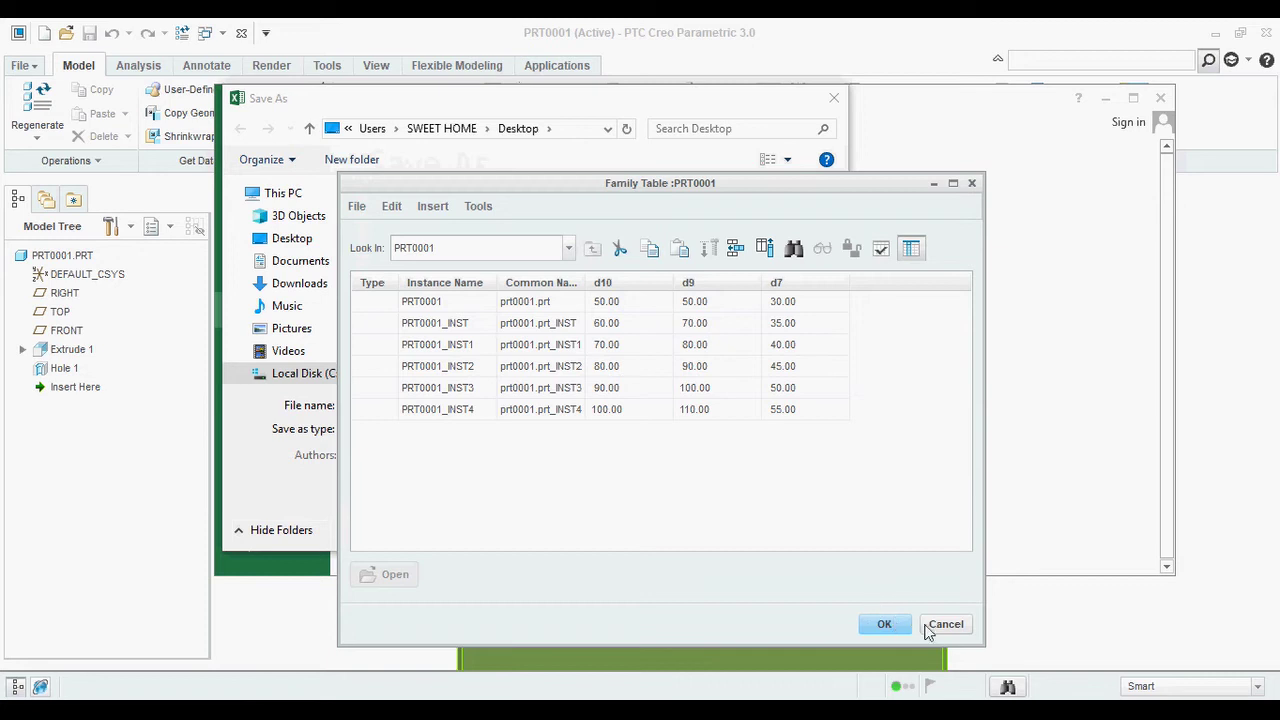
left_click(714, 112)
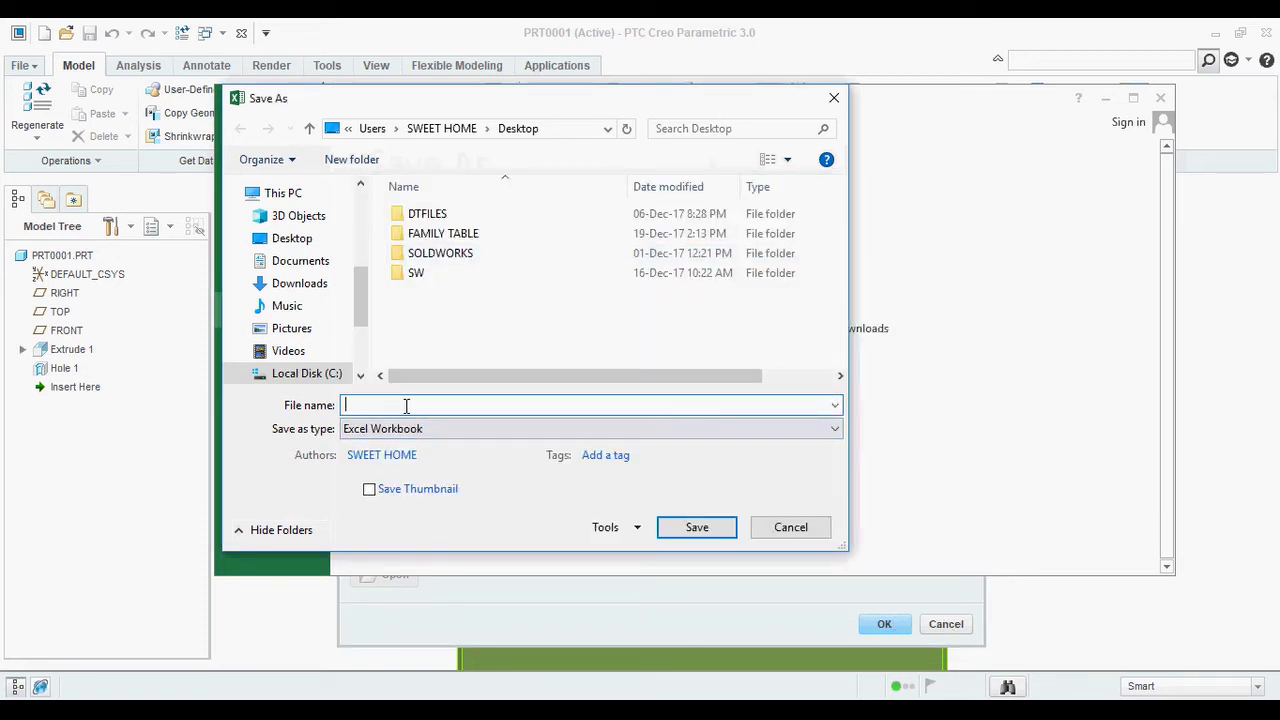
left_click(440, 255)
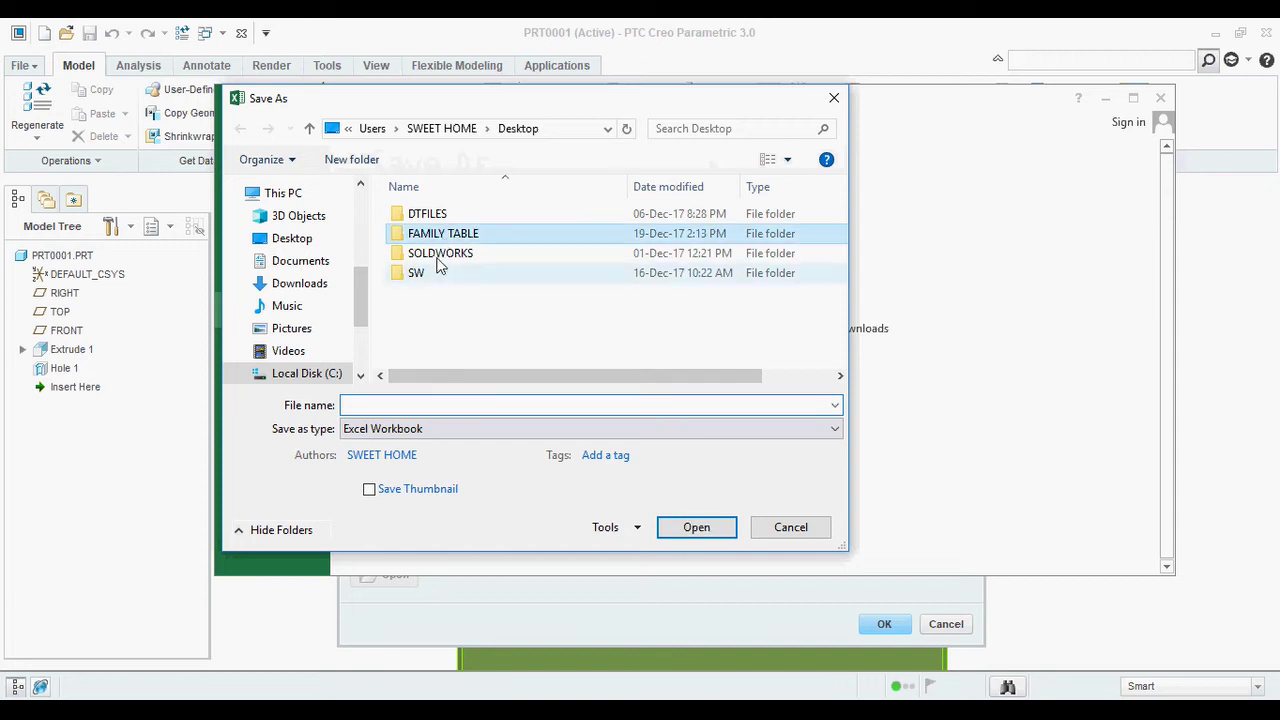
Go into the FAMILY TABLE folder and save the workbook as 'family table'.
left_click(386, 404)
type("s")
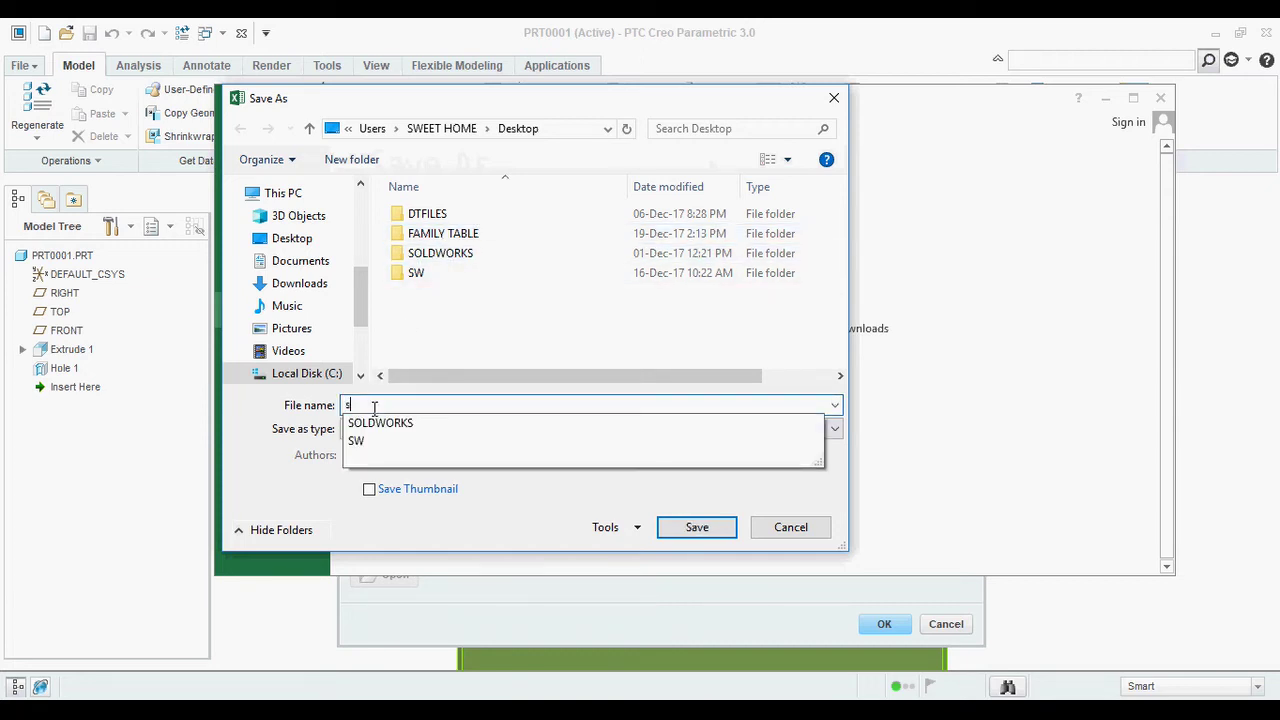
key("BackSpace")
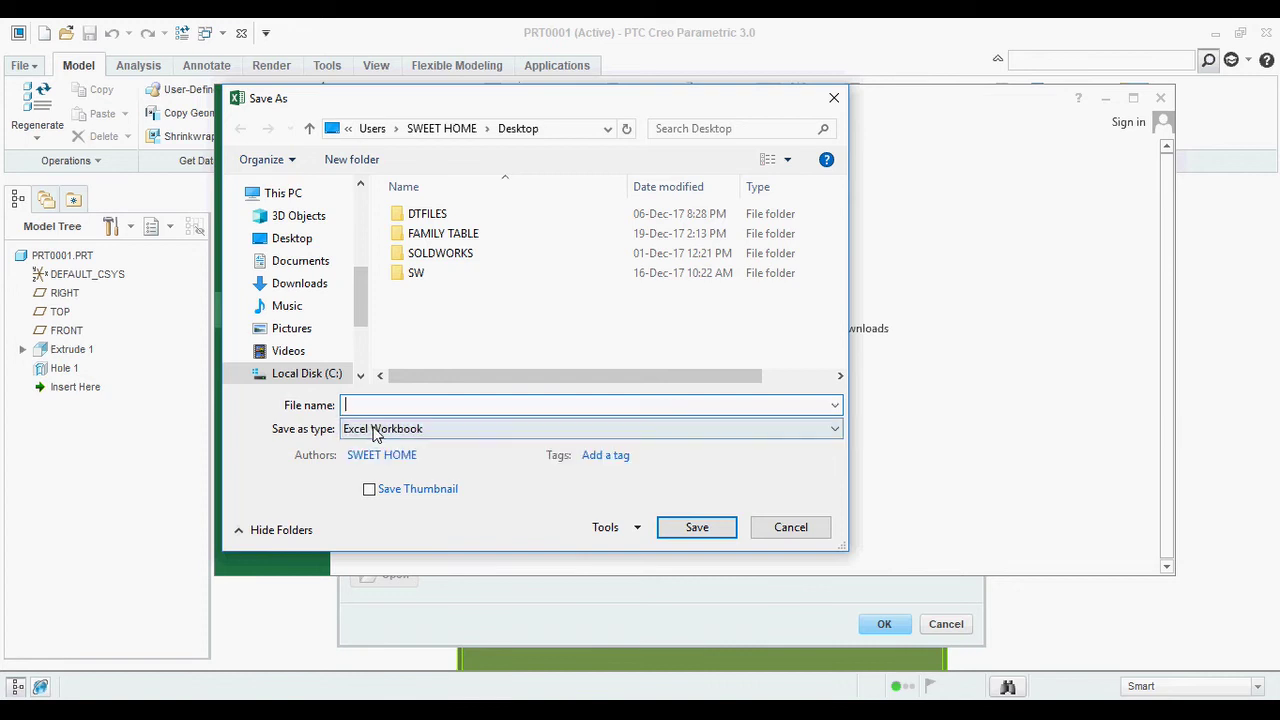
type("fa")
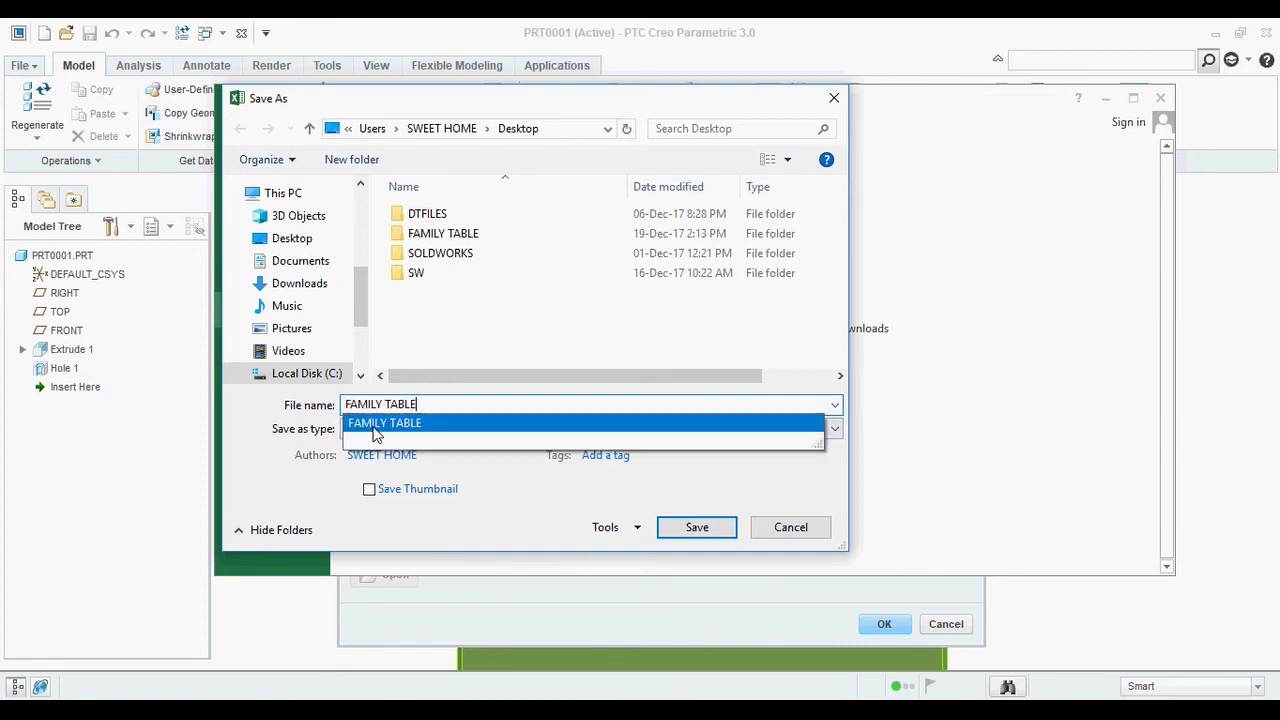
left_click(378, 424)
left_click(706, 530)
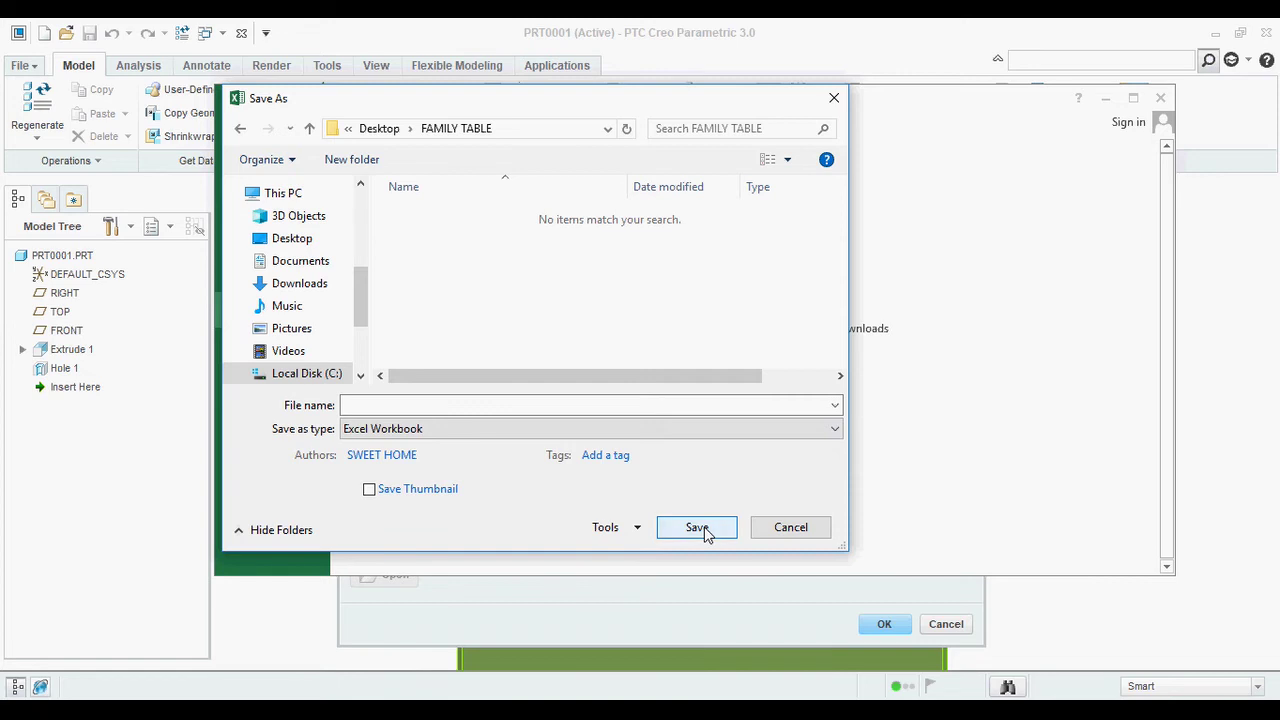
left_click(362, 406)
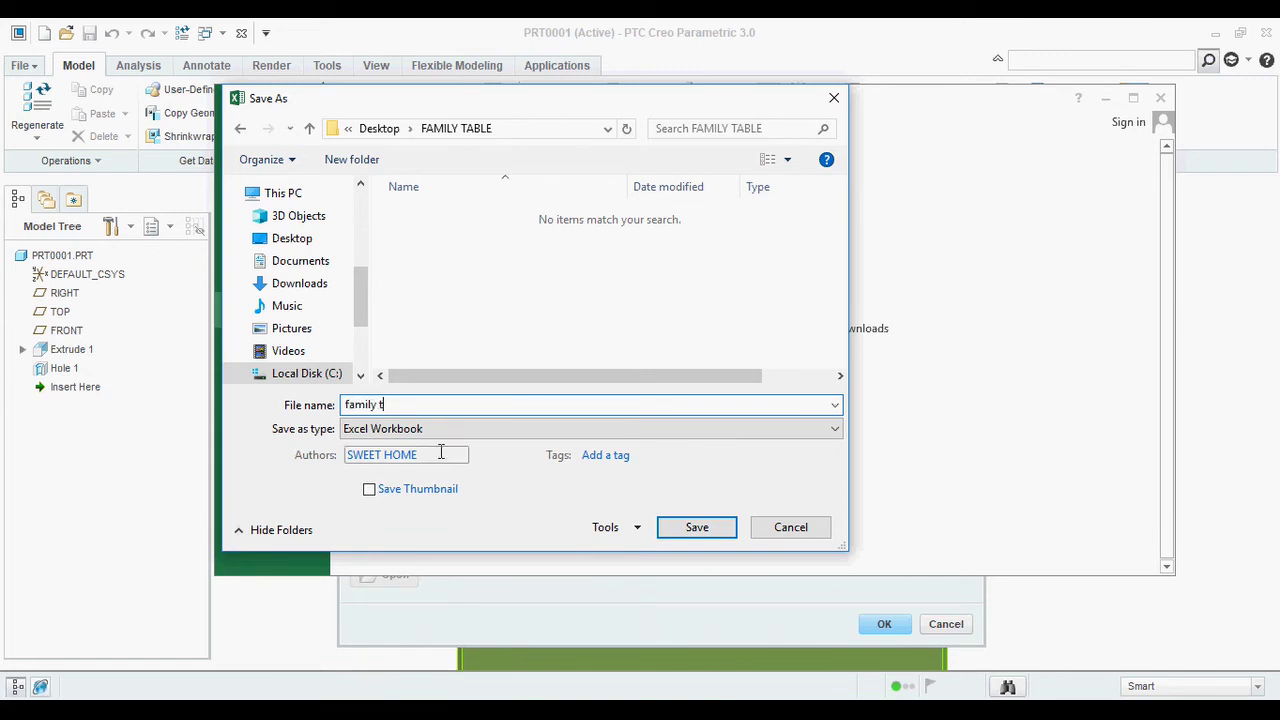
type("family table")
left_click(665, 527)
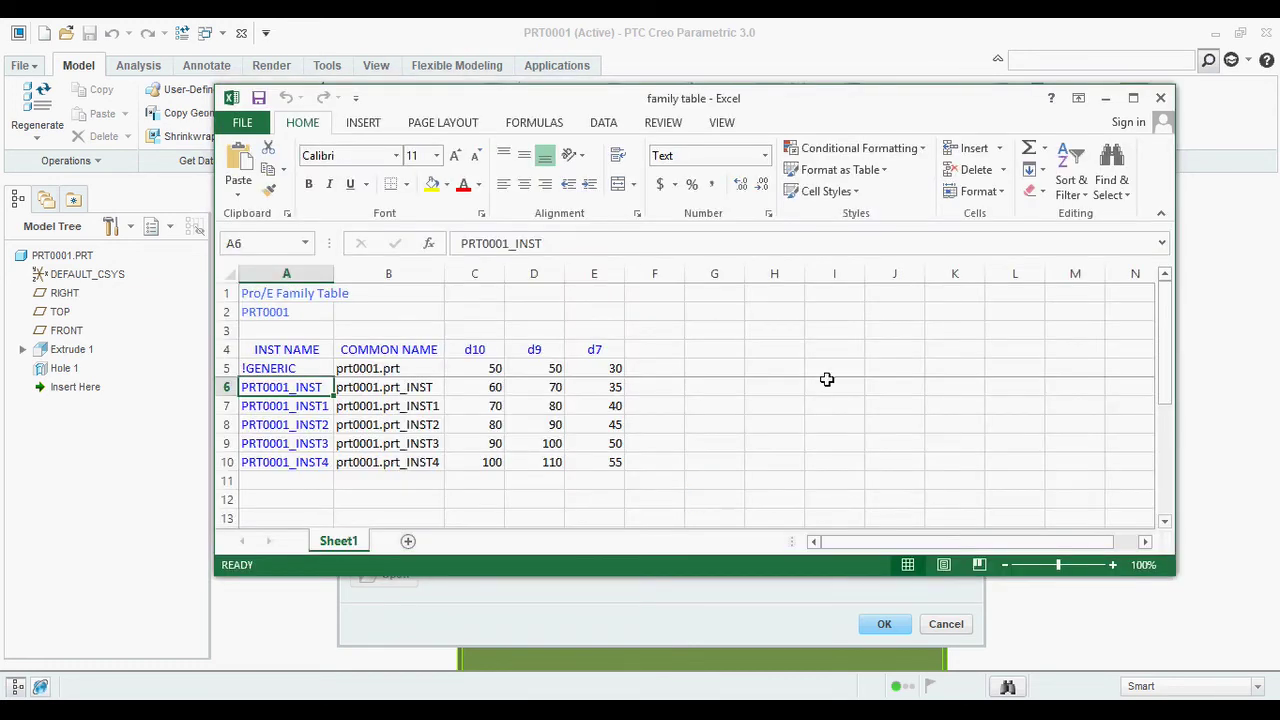
Close the spreadsheet and accept the Family Table dialog to return to the plate model.
left_click(1160, 98)
left_click(971, 183)
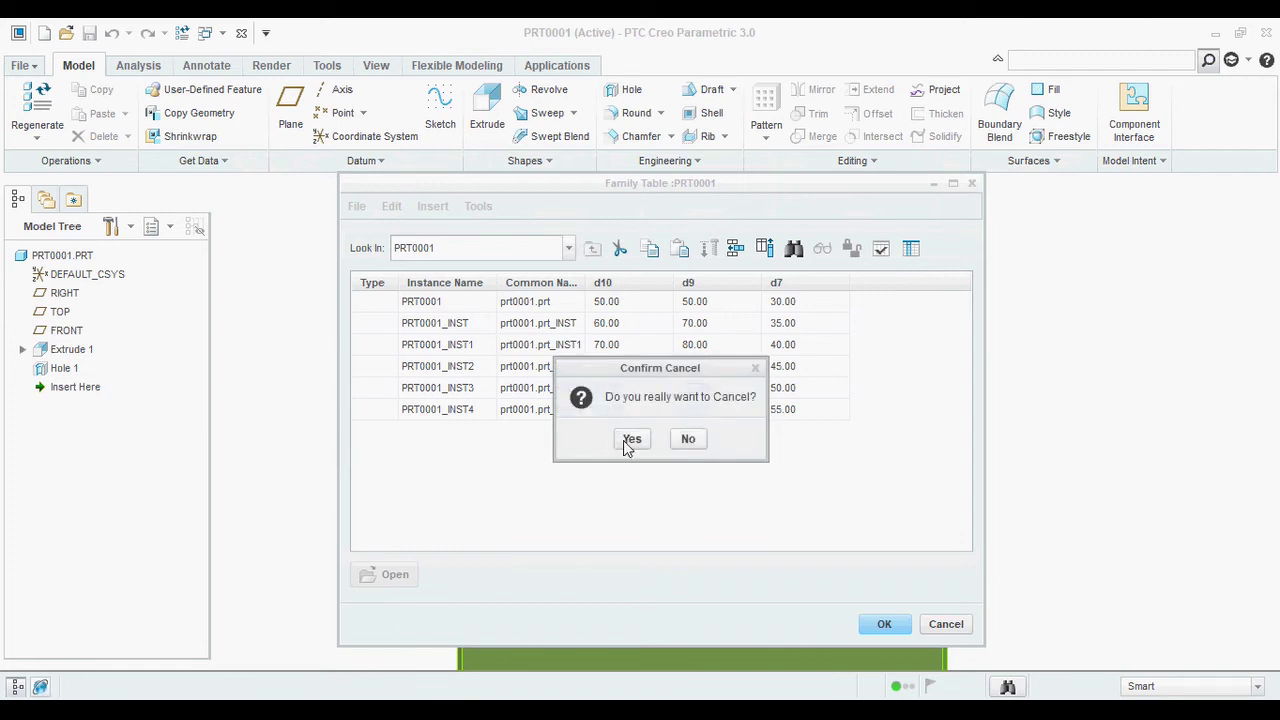
left_click(688, 439)
left_click(884, 623)
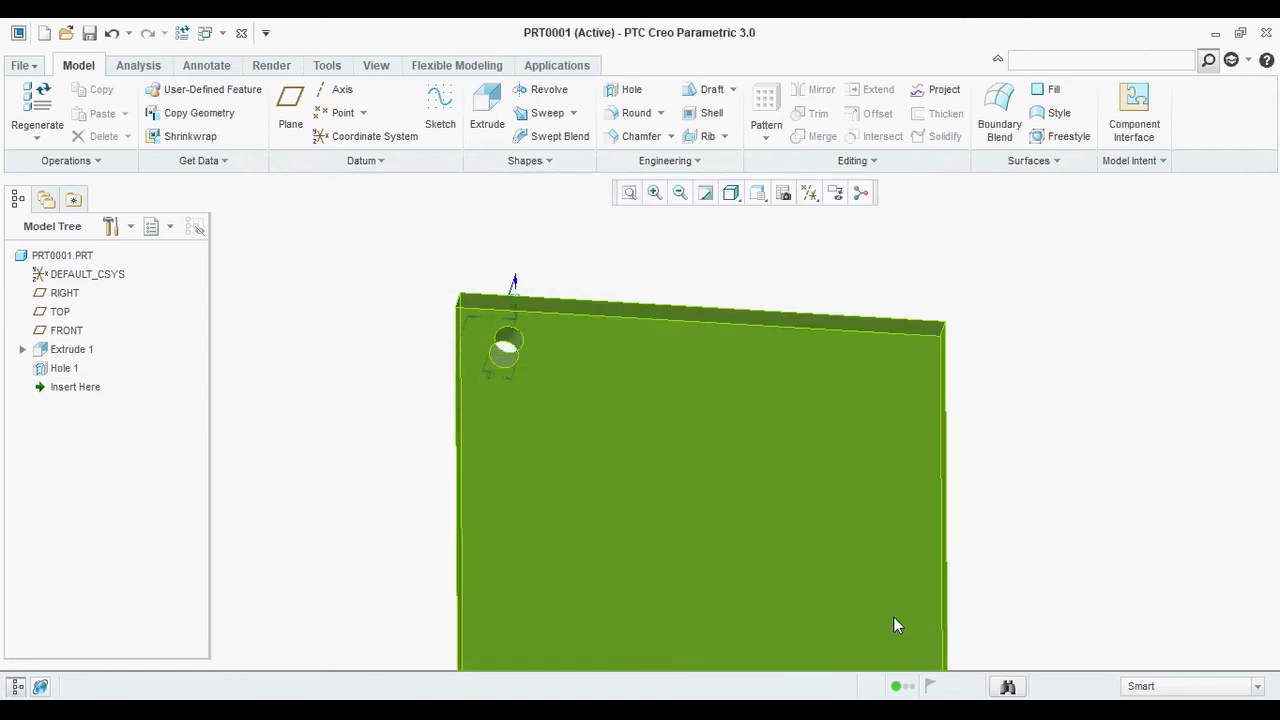
Rotate the plate and start saving PRT0001 to the FAMILY TABLE folder.
scroll(1026, 357, "down", 3)
scroll(679, 366, "up", 1)
scroll(986, 354, "up", 1)
scroll(688, 354, "down", 1)
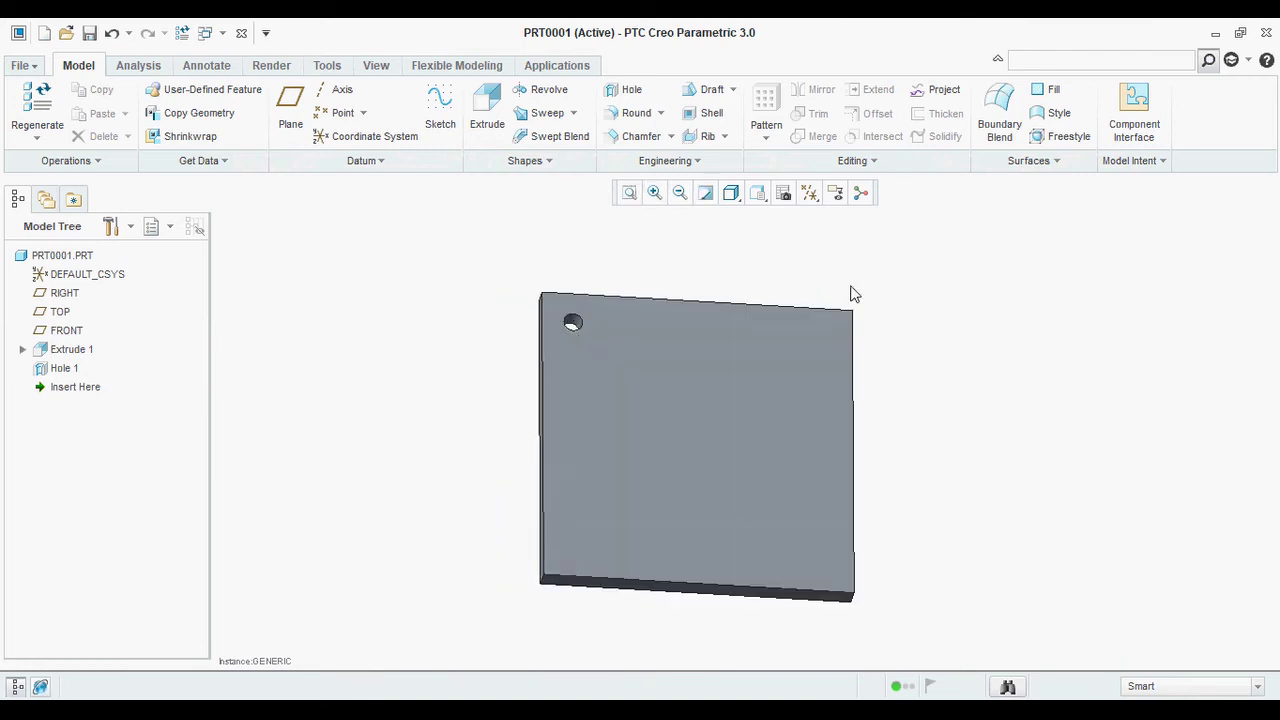
middle_click_drag(718, 336, 702, 303)
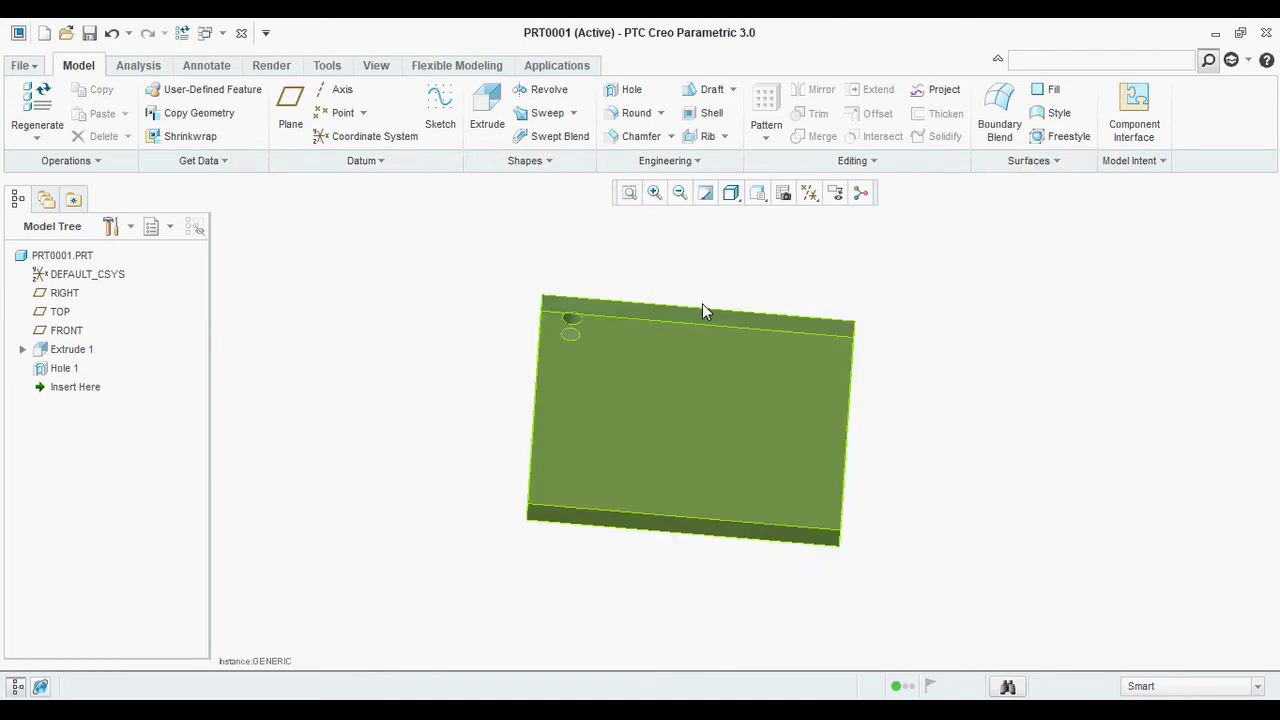
left_click(88, 35)
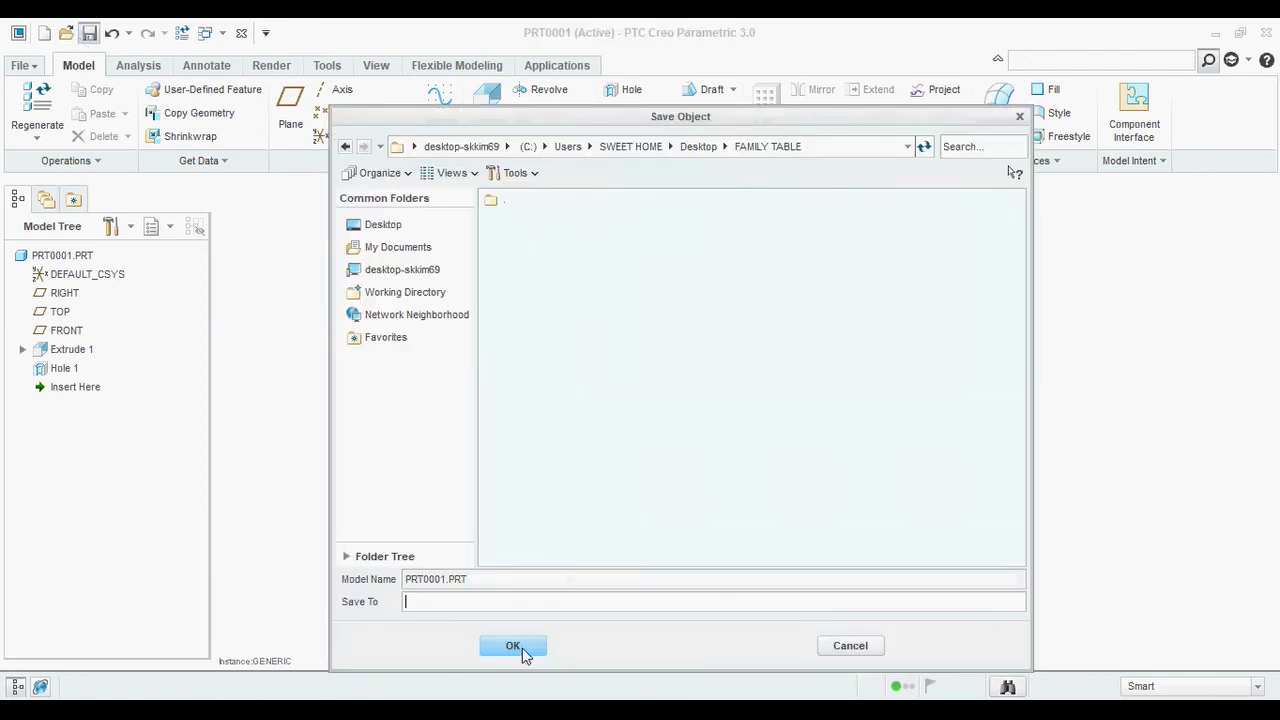
Save PRT0001, close it, erase undisplayed objects, then select prt0001.prt in File Open.
left_click(517, 646)
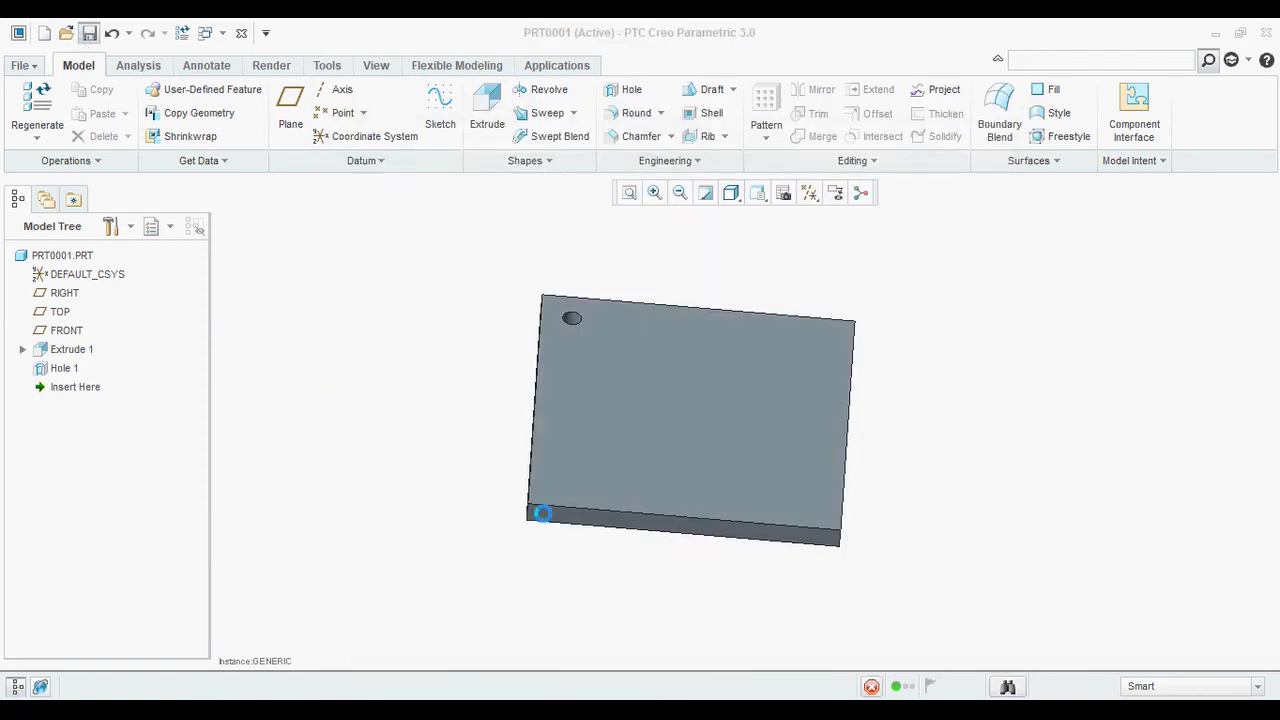
left_click(241, 33)
left_click(238, 155)
left_click(642, 516)
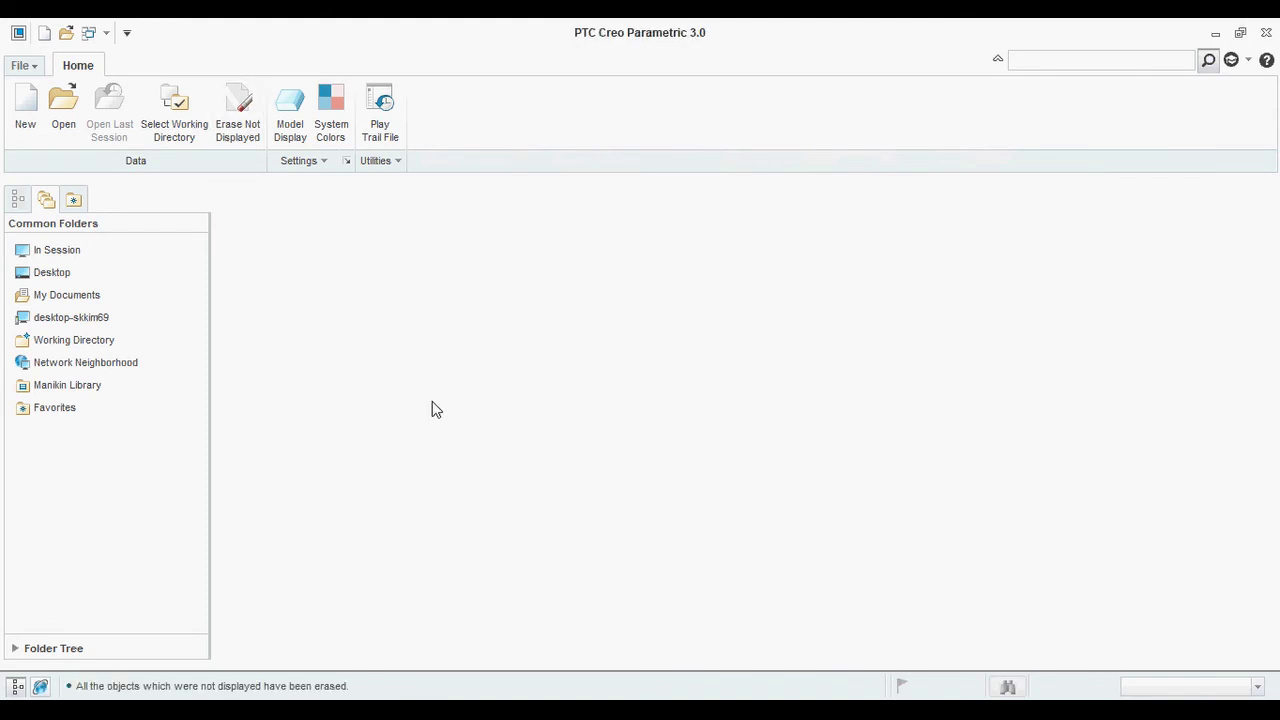
left_click(64, 106)
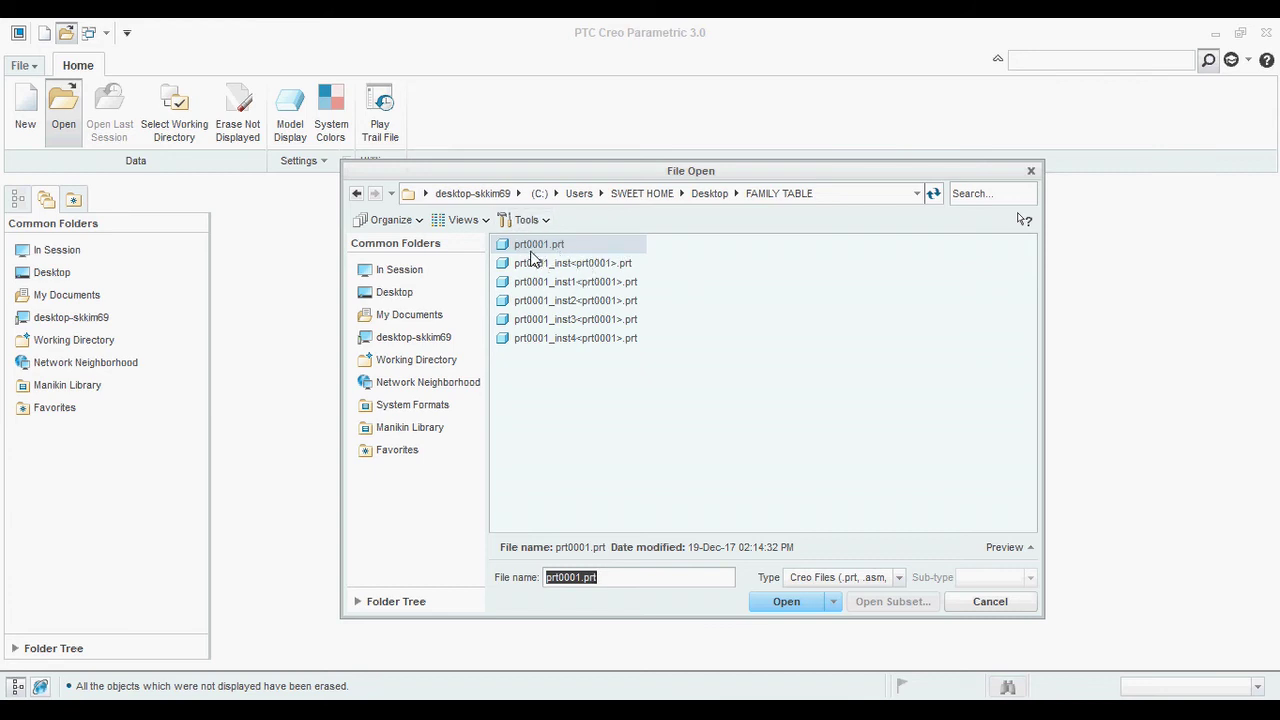
left_click(628, 250)
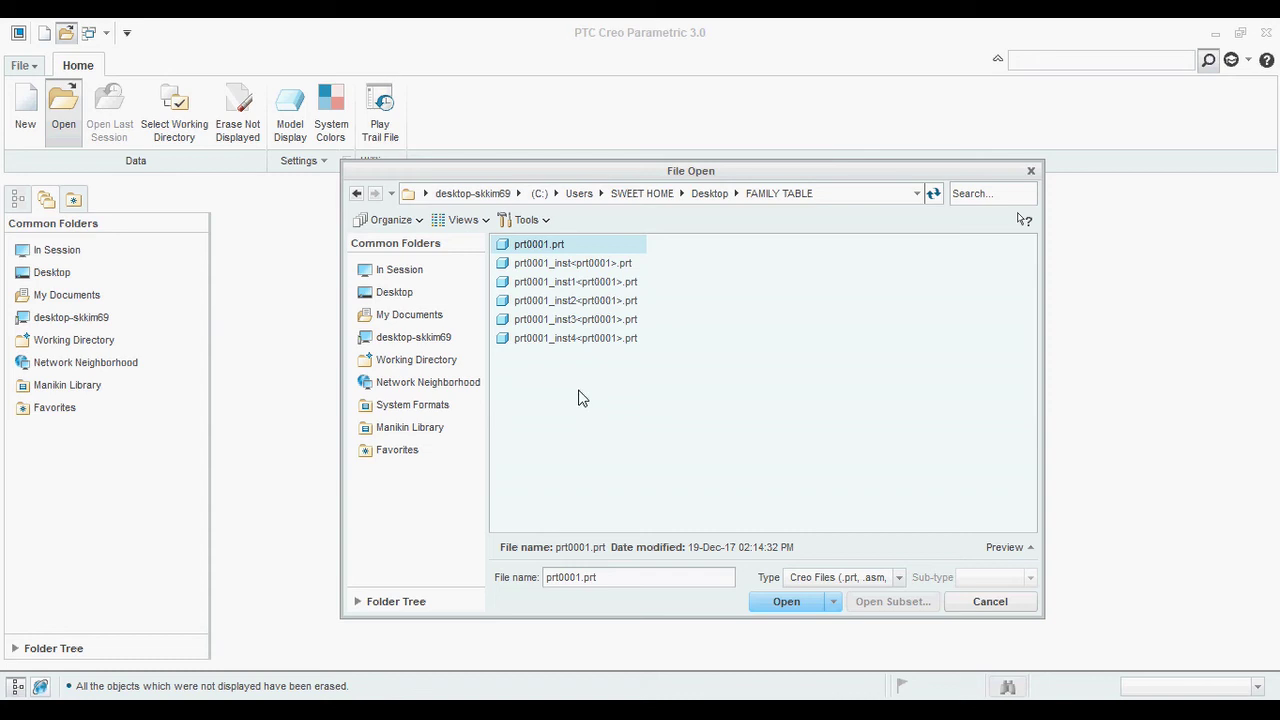
Open prt0001.prt as The generic, display Hole 1's 50, 50 and Ø30 dimensions, then close it.
double_click(577, 244)
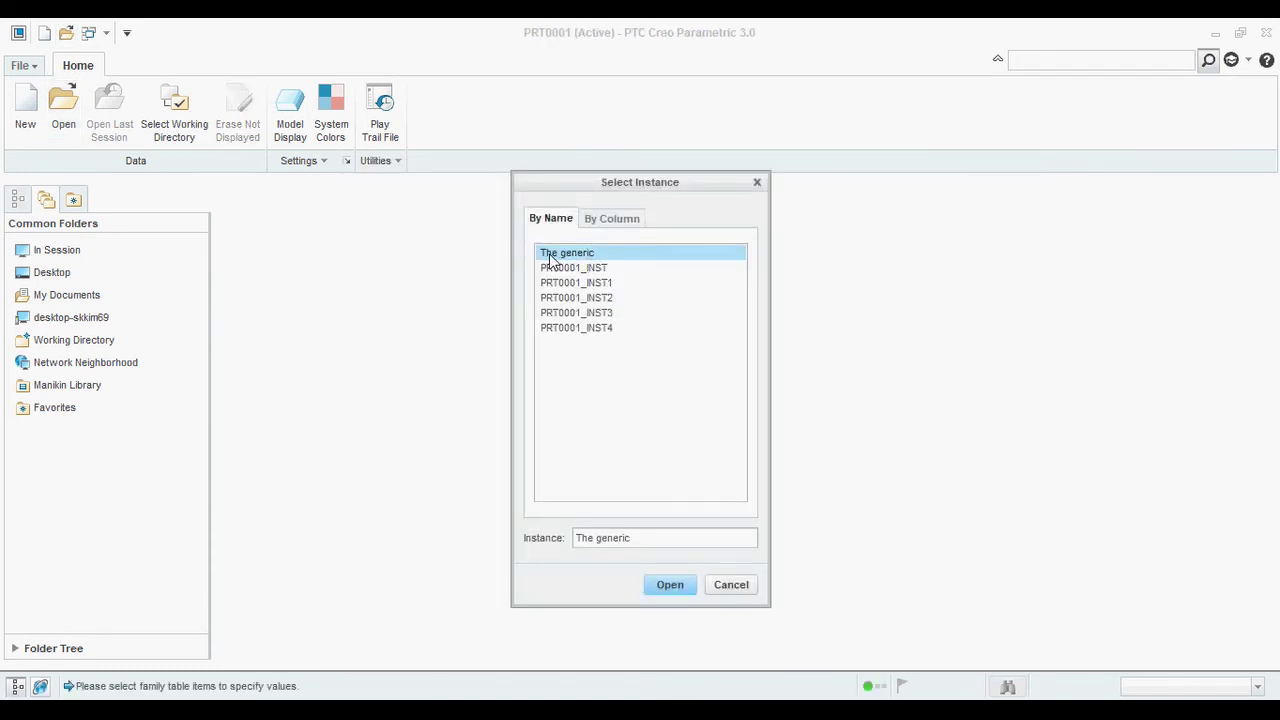
double_click(566, 253)
scroll(583, 250, "down", 5)
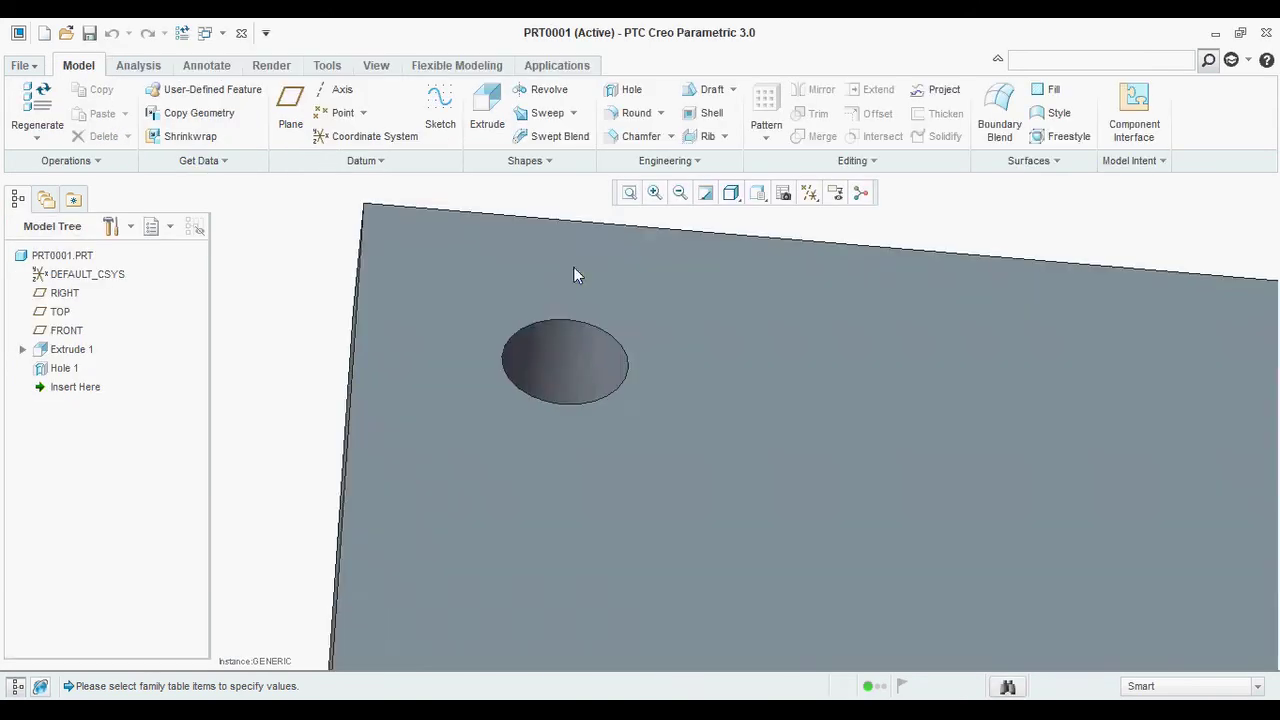
scroll(534, 337, "up", 1)
double_click(545, 347)
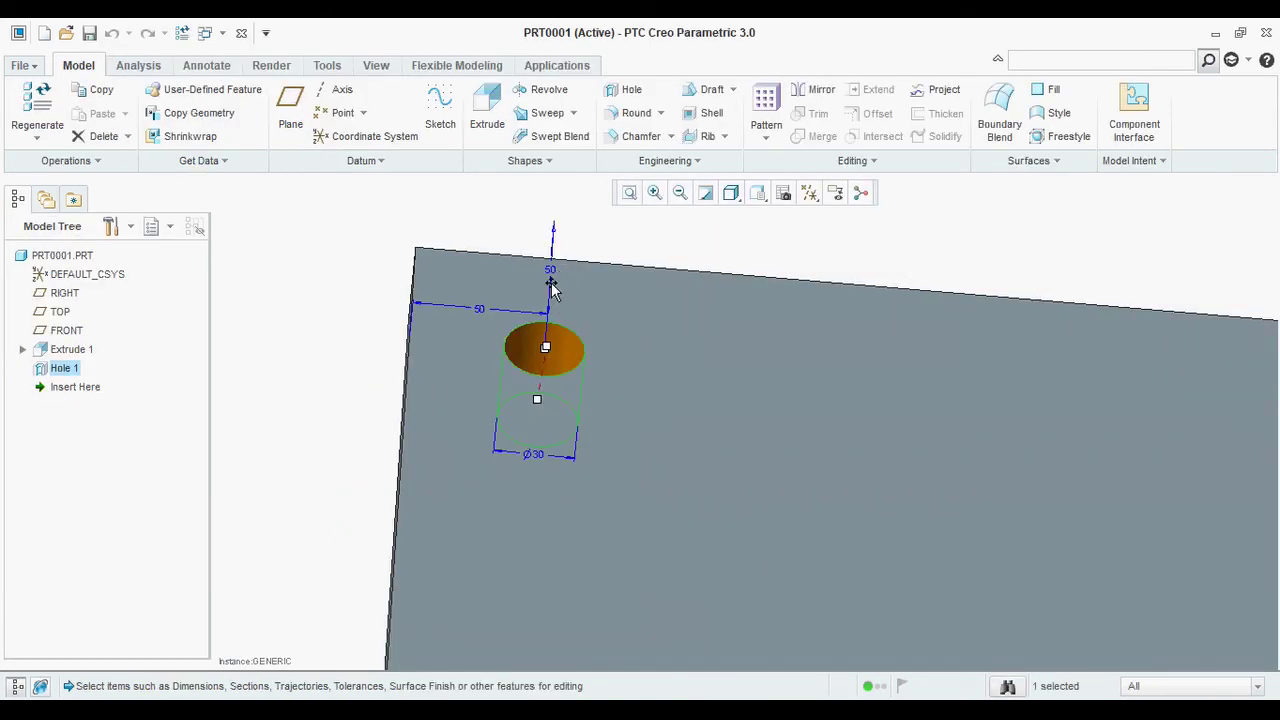
mouse_move(557, 288)
middle_mouse_down()
mouse_move(509, 314)
mouse_move(543, 291)
middle_mouse_up()
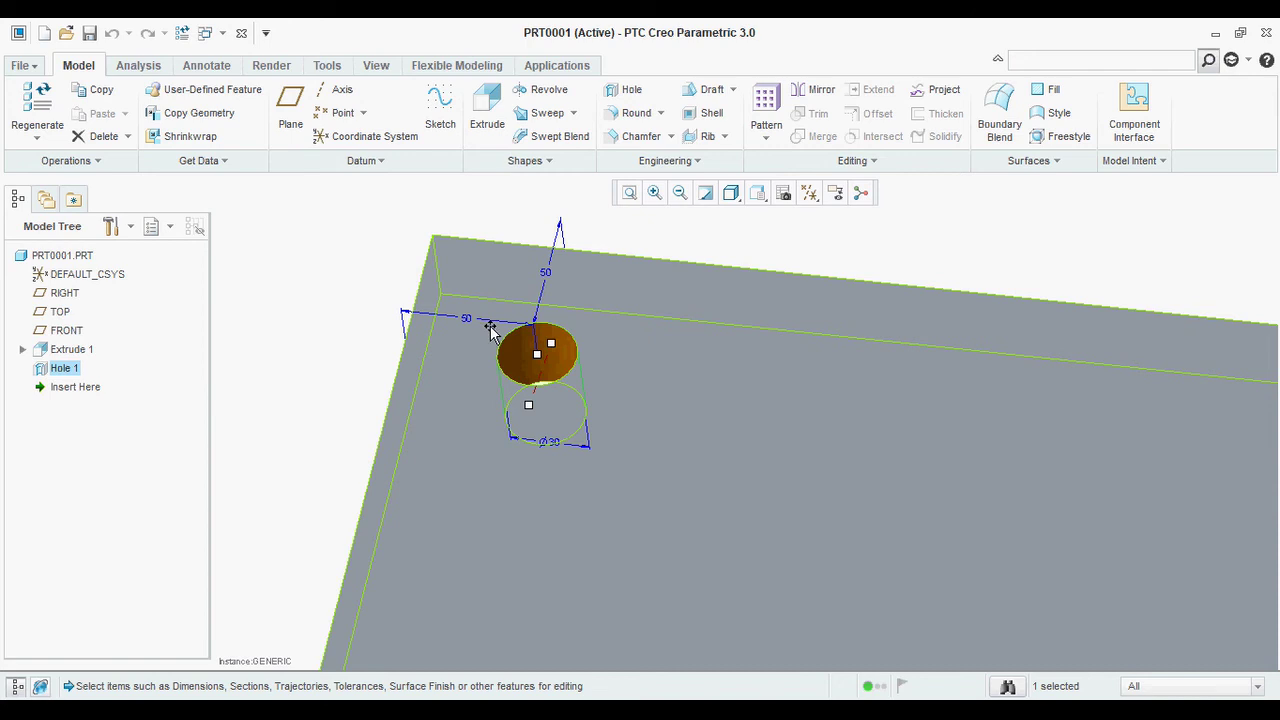
left_click(652, 248)
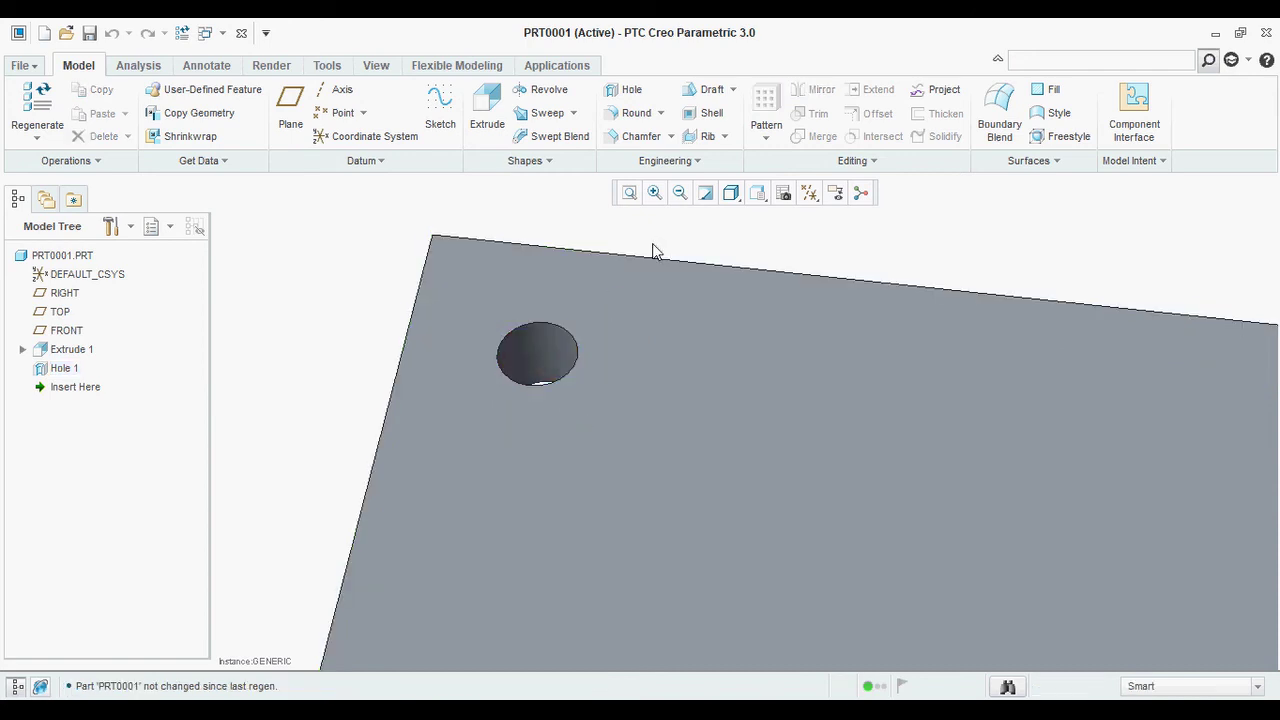
left_click(241, 33)
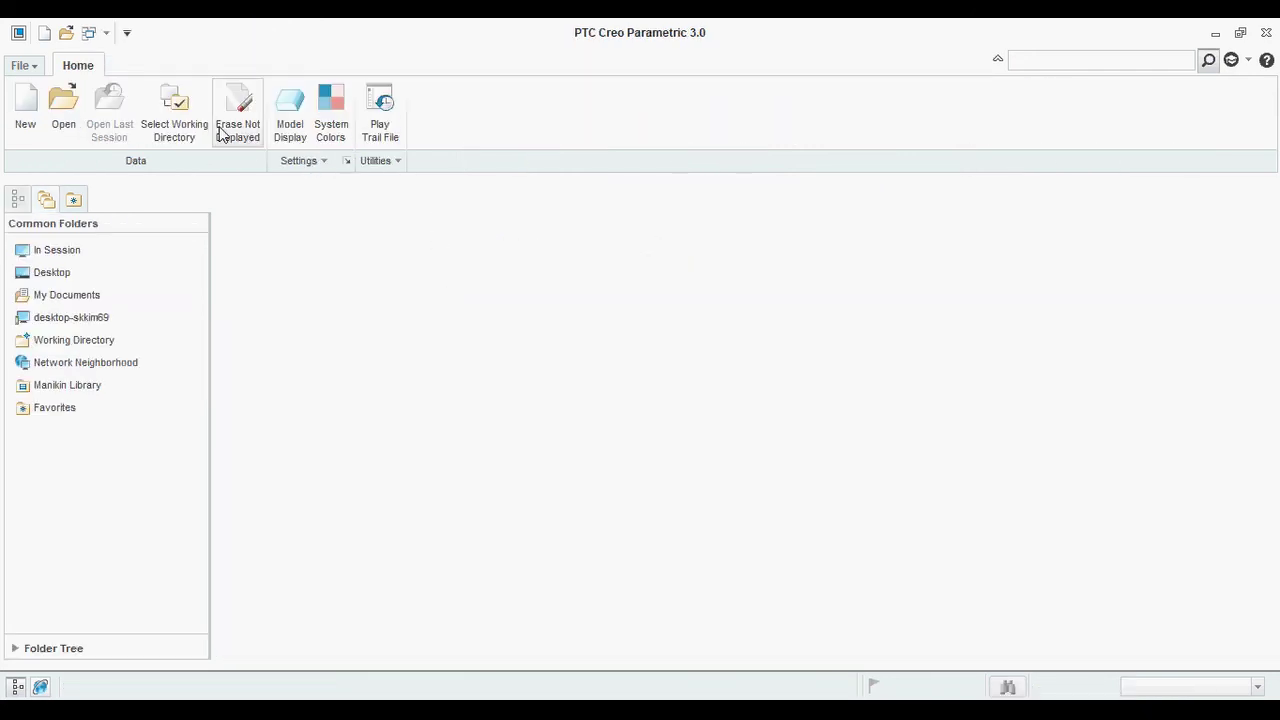
Erase undisplayed models from session and open the PRT0001_INST instance.
left_click(183, 140)
left_click(990, 601)
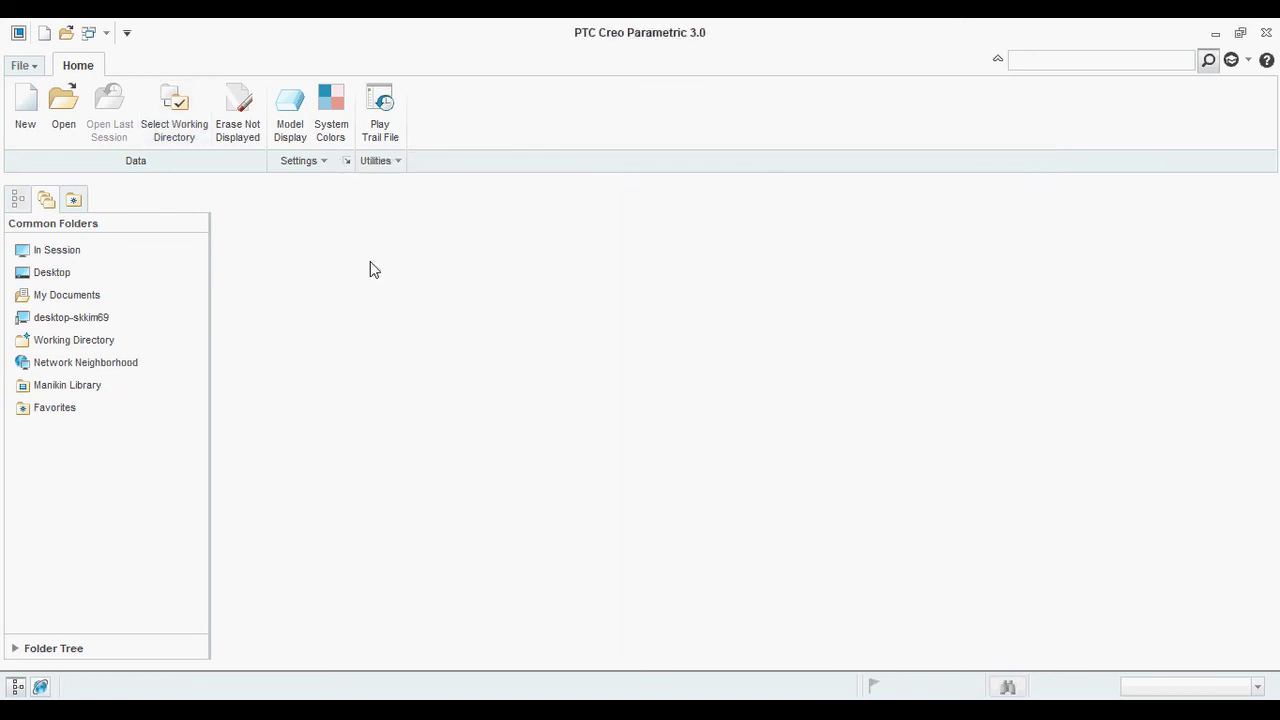
left_click(222, 128)
left_click(646, 517)
left_click(66, 130)
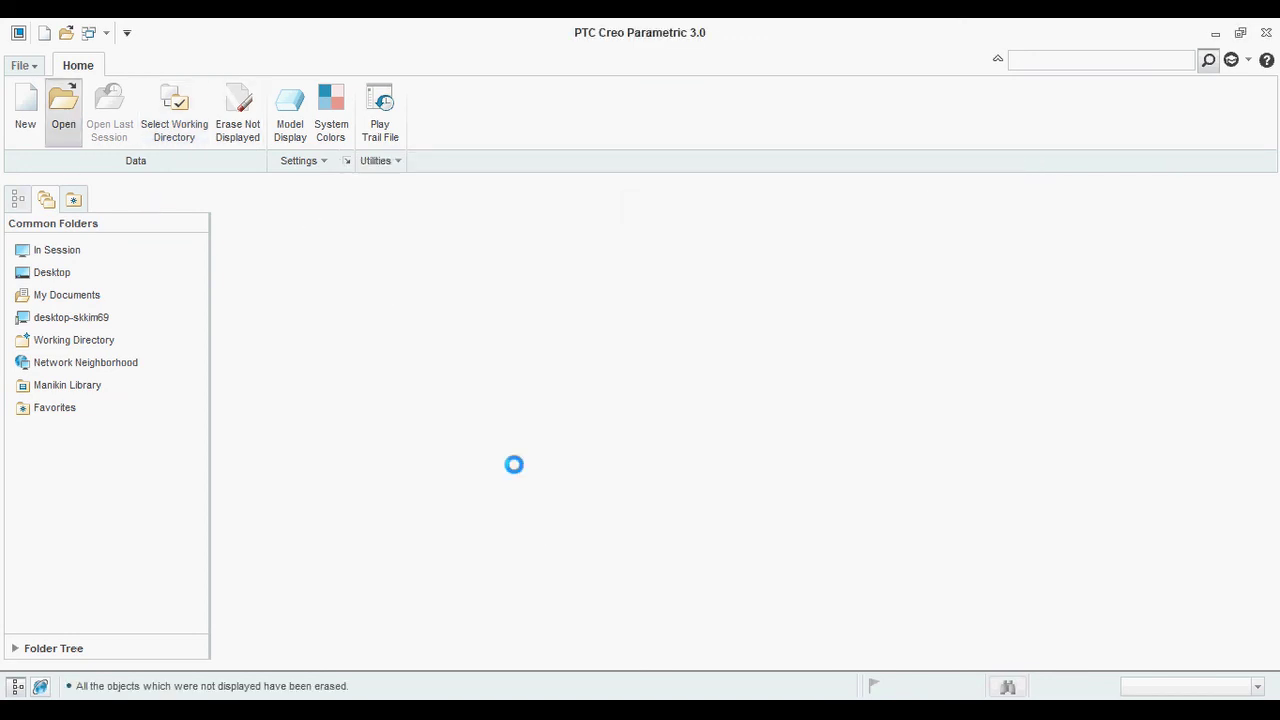
double_click(613, 263)
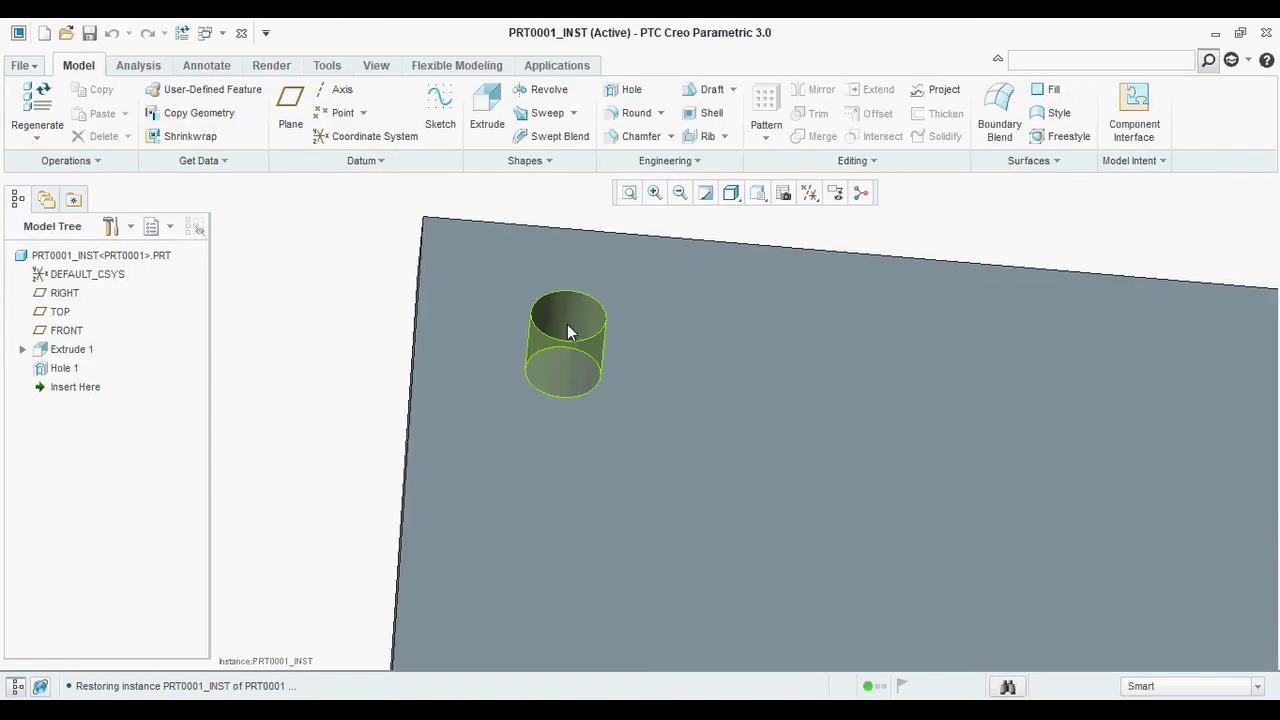
Display PRT0001_INST's hole dimensions 70, 60 and Ø35 and inspect the hole.
double_click(567, 324)
middle_click_drag(567, 324, 540, 310)
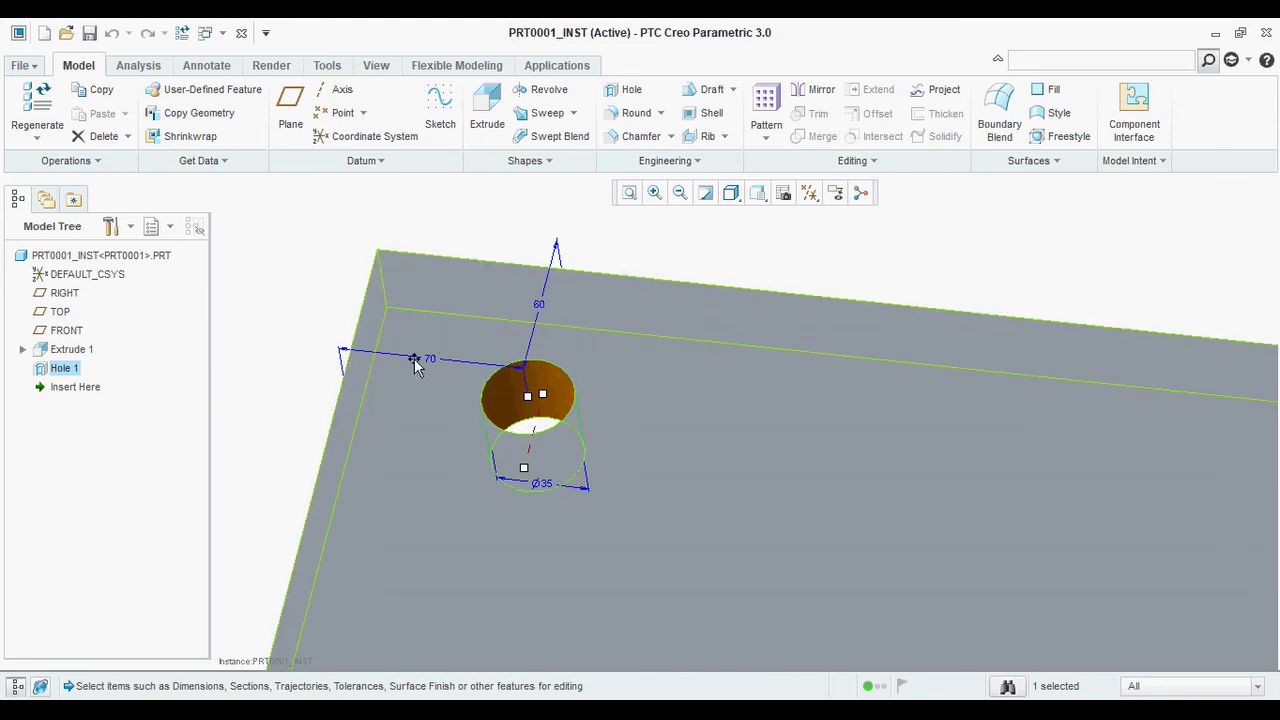
left_click(620, 263)
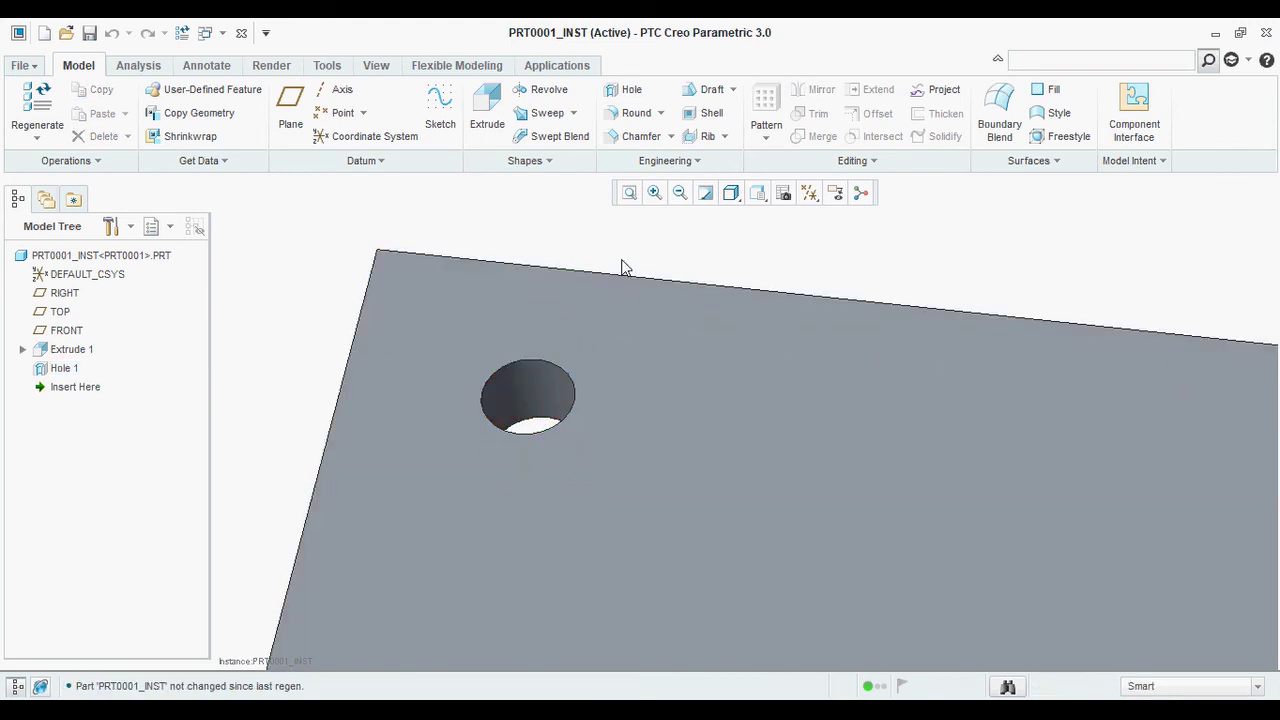
scroll(540, 340, "down", 3)
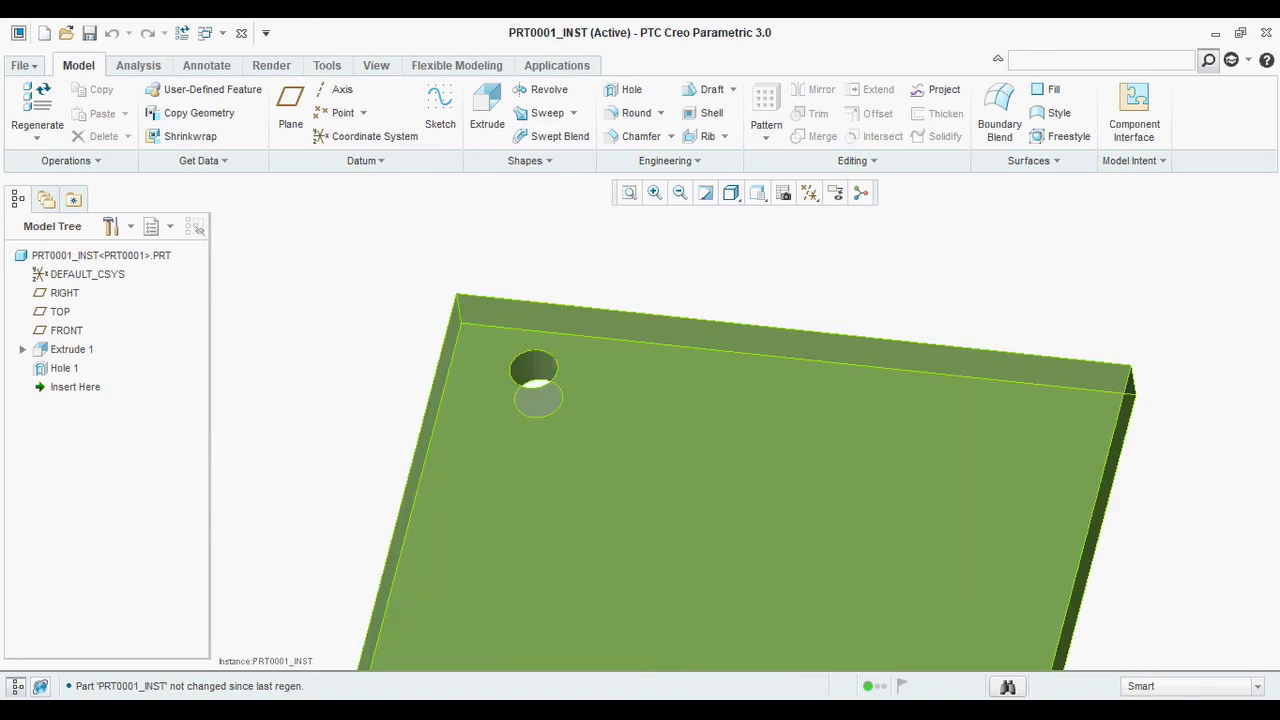
key("super+d")
Open the family table workbook from the FAMILY TABLE folder and place it beside PRT0001_INST.
double_click(105, 625)
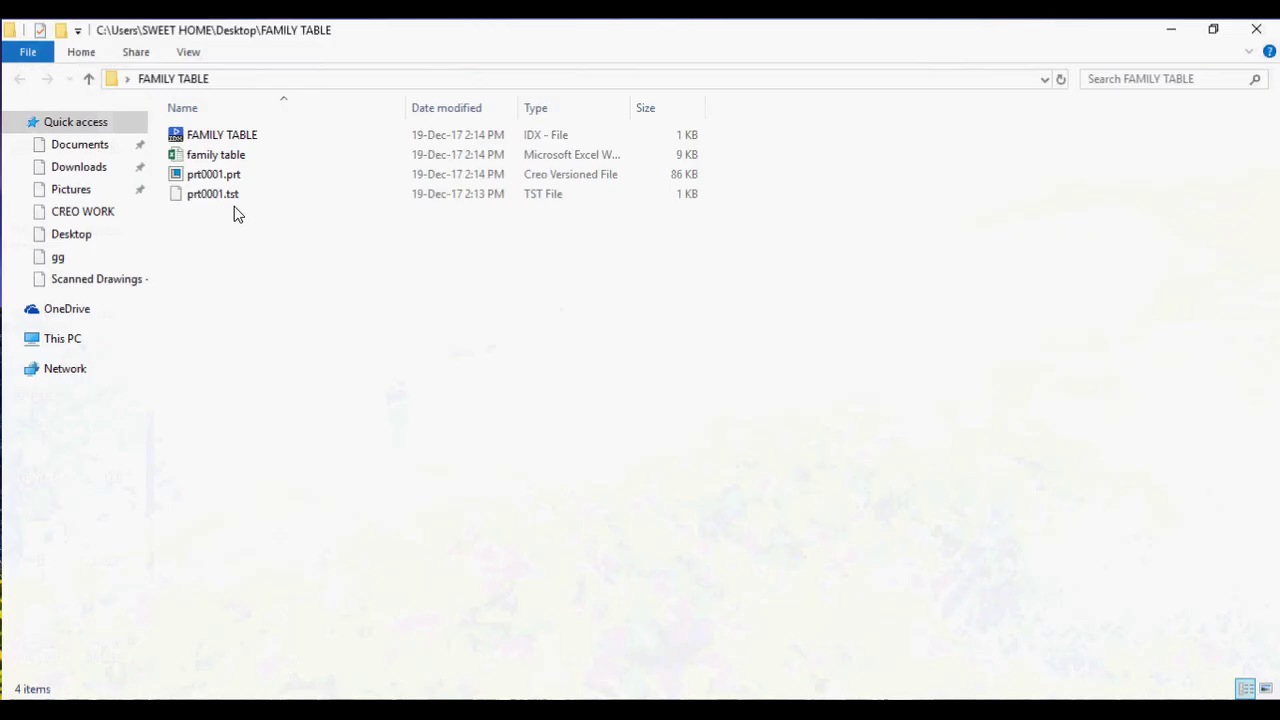
double_click(216, 155)
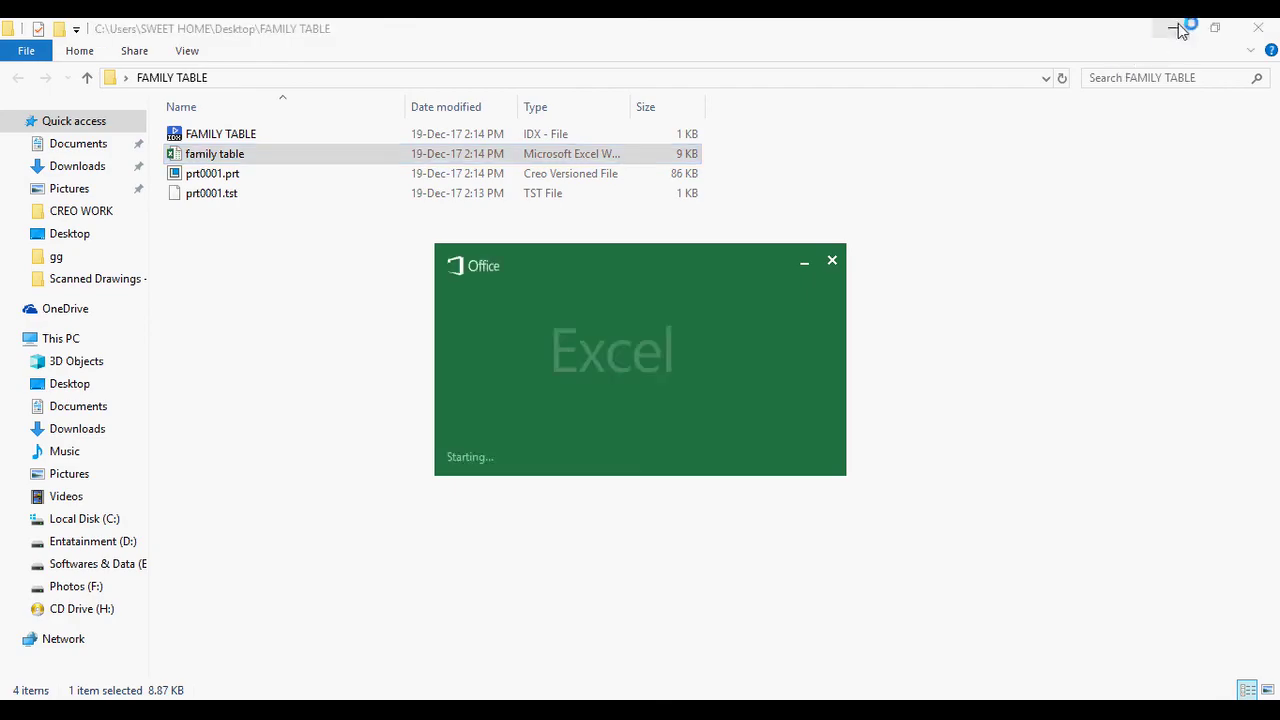
left_click(1176, 28)
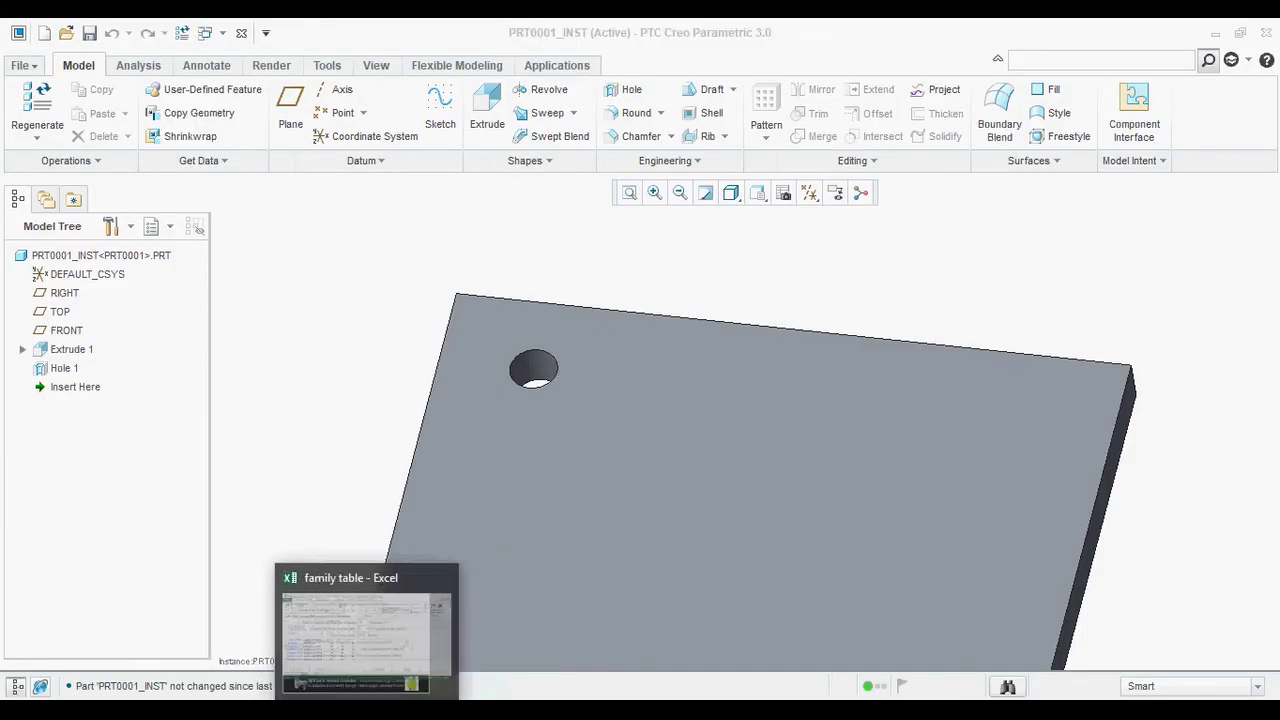
left_click(386, 640)
left_click_drag(761, 105, 1262, 222)
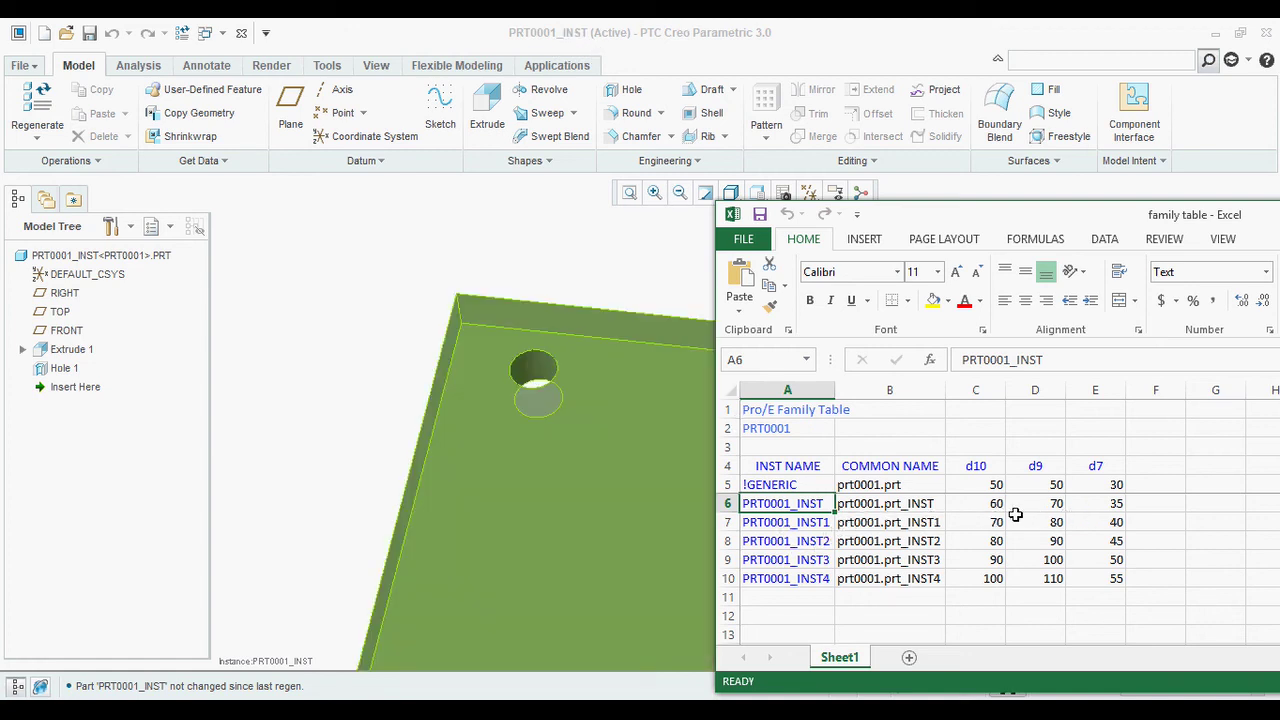
left_click(549, 271)
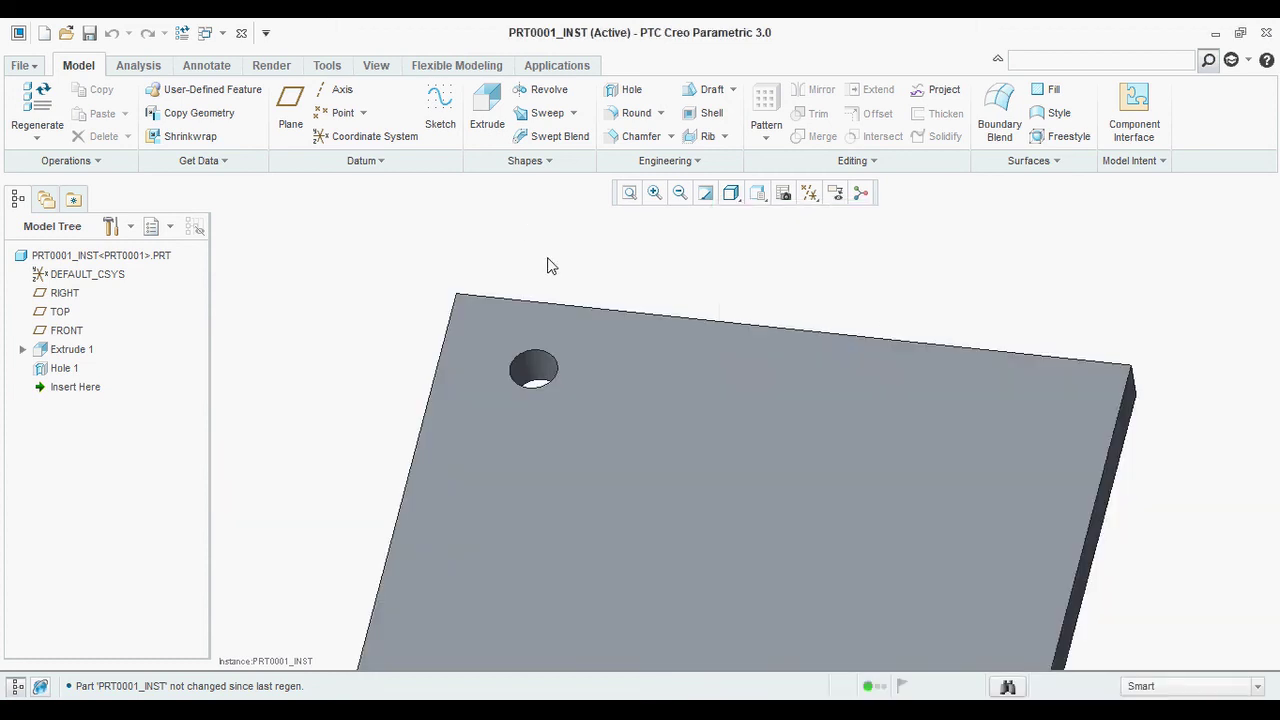
Redisplay PRT0001_INST's hole dimensions for a final check.
scroll(521, 340, "up", 3)
double_click(521, 331)
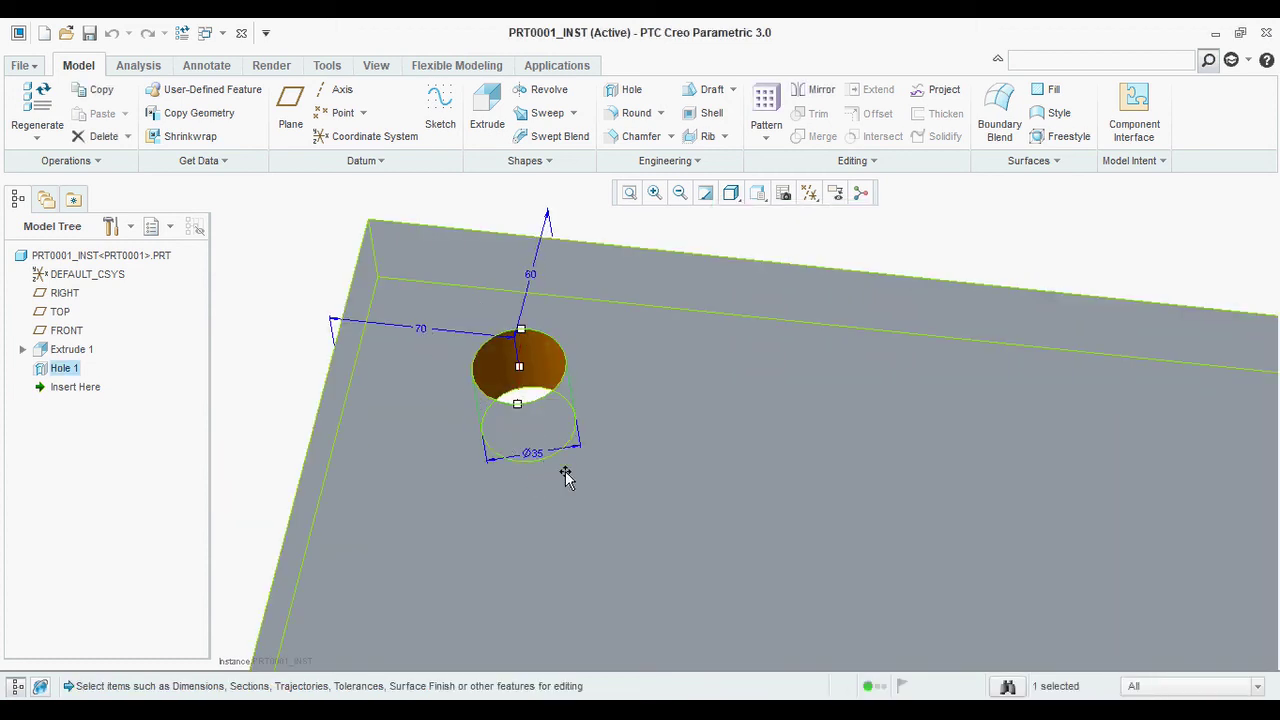
scroll(438, 402, "down", 3)
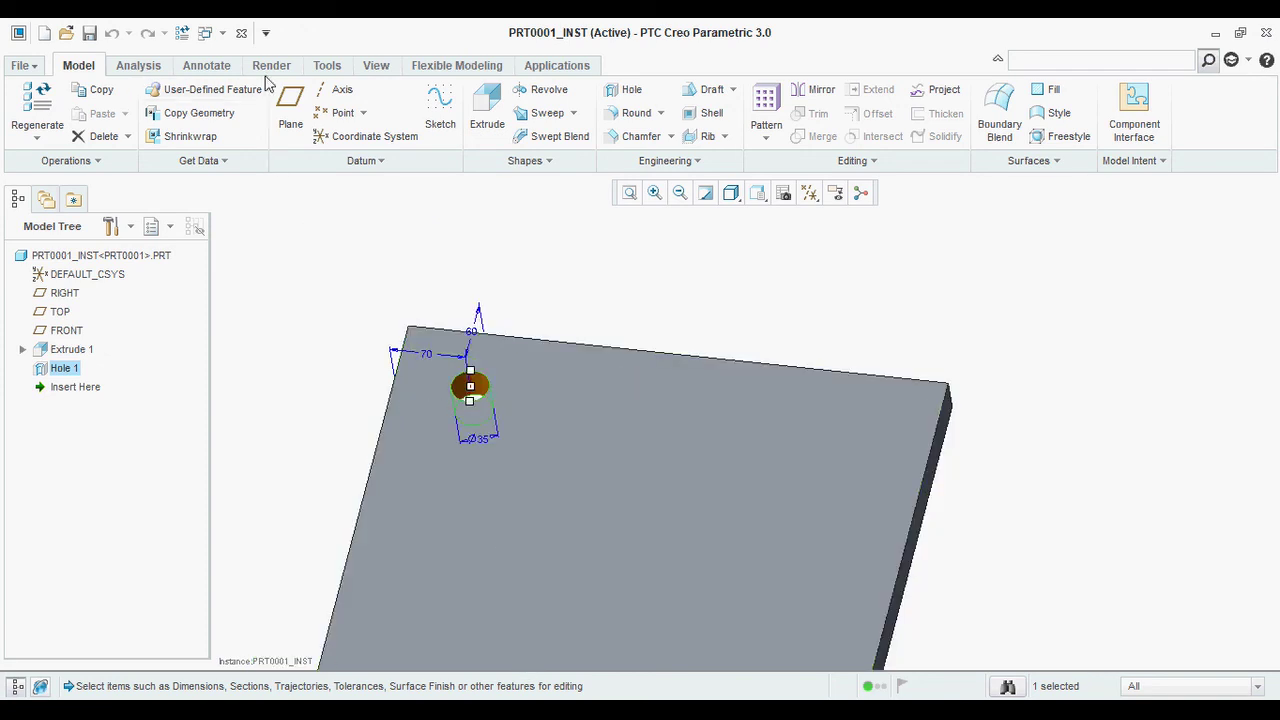
Close PRT0001_INST, erase it from session, and open prt0001_inst4<prt0001>.prt.
left_click(241, 33)
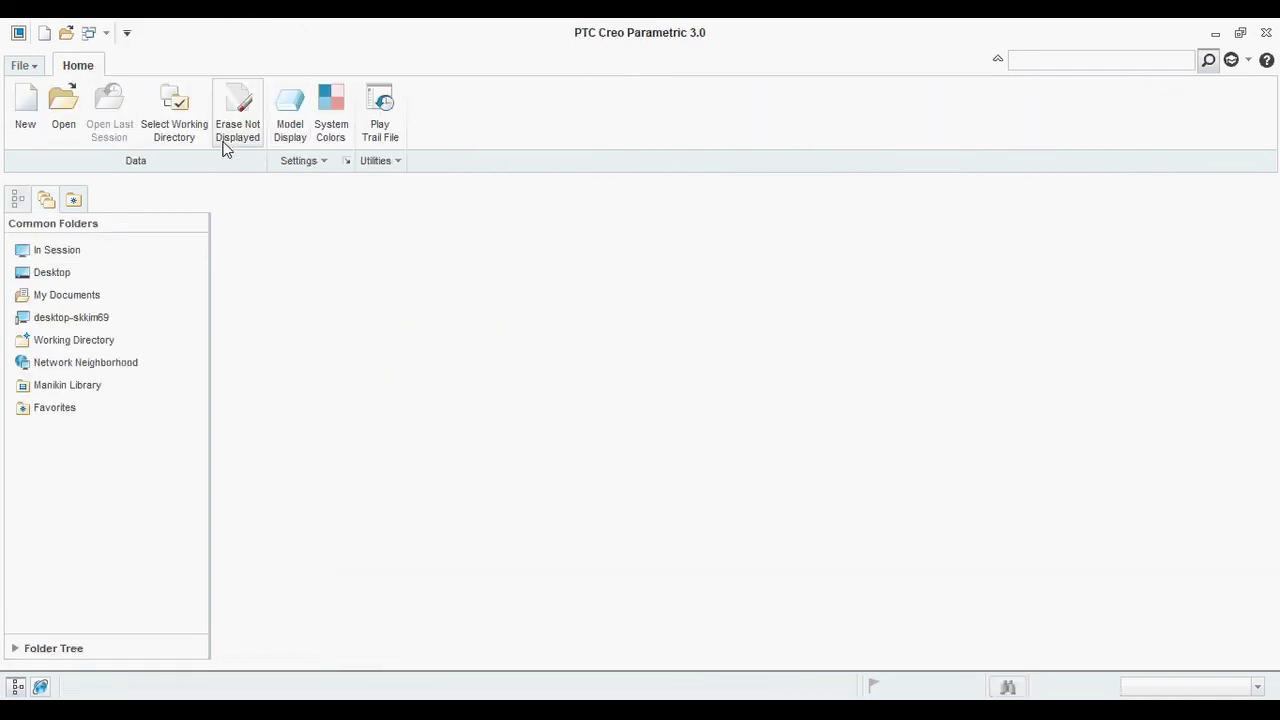
left_click(237, 112)
left_click(634, 522)
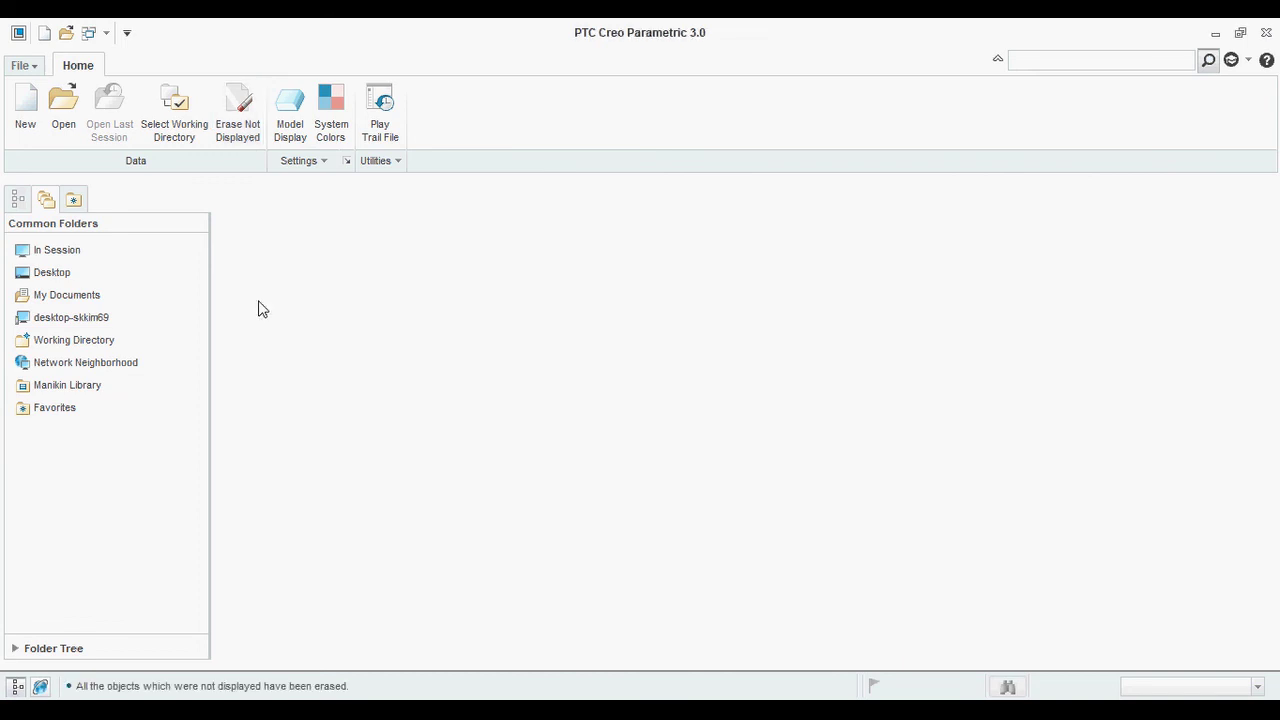
left_click(62, 112)
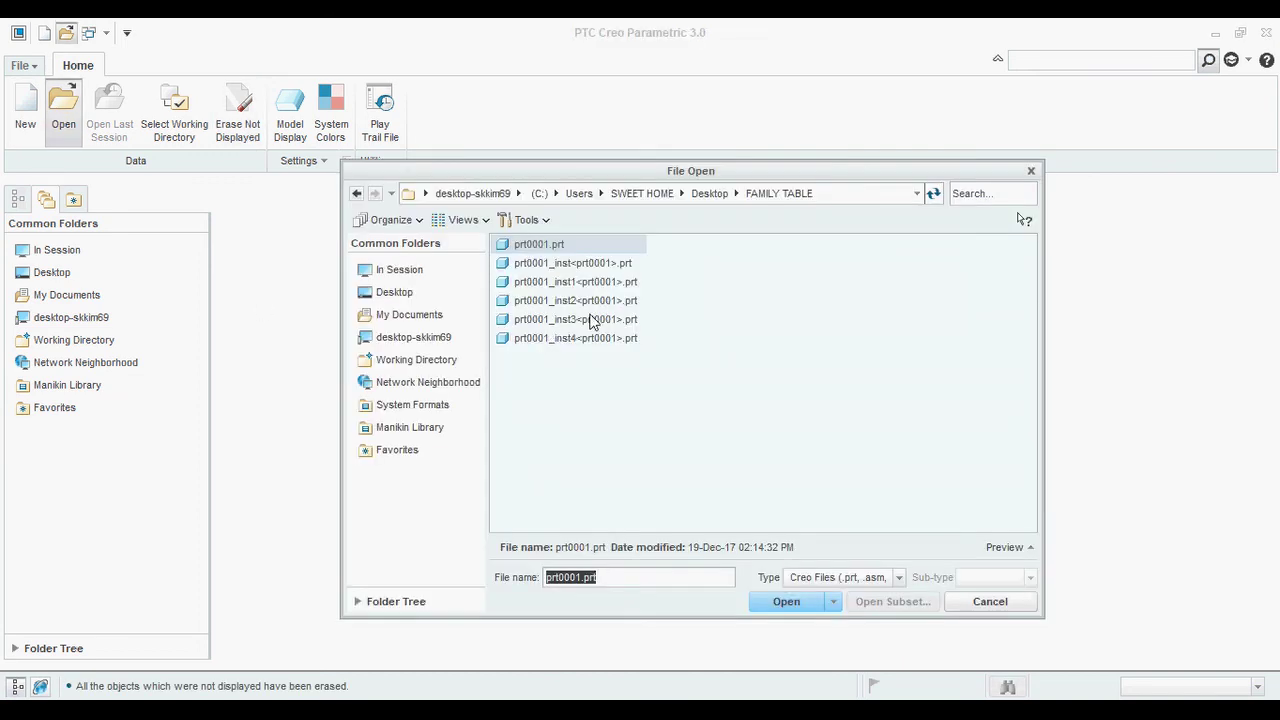
double_click(590, 338)
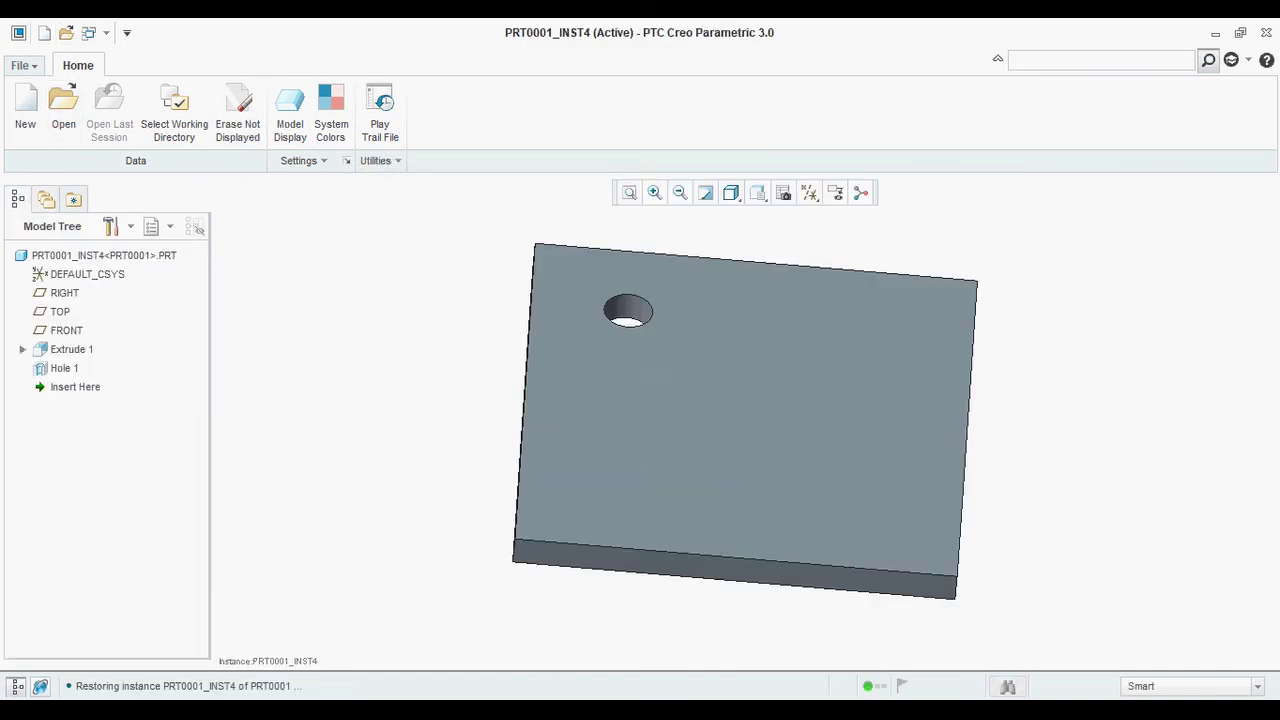
key("alt+Tab")
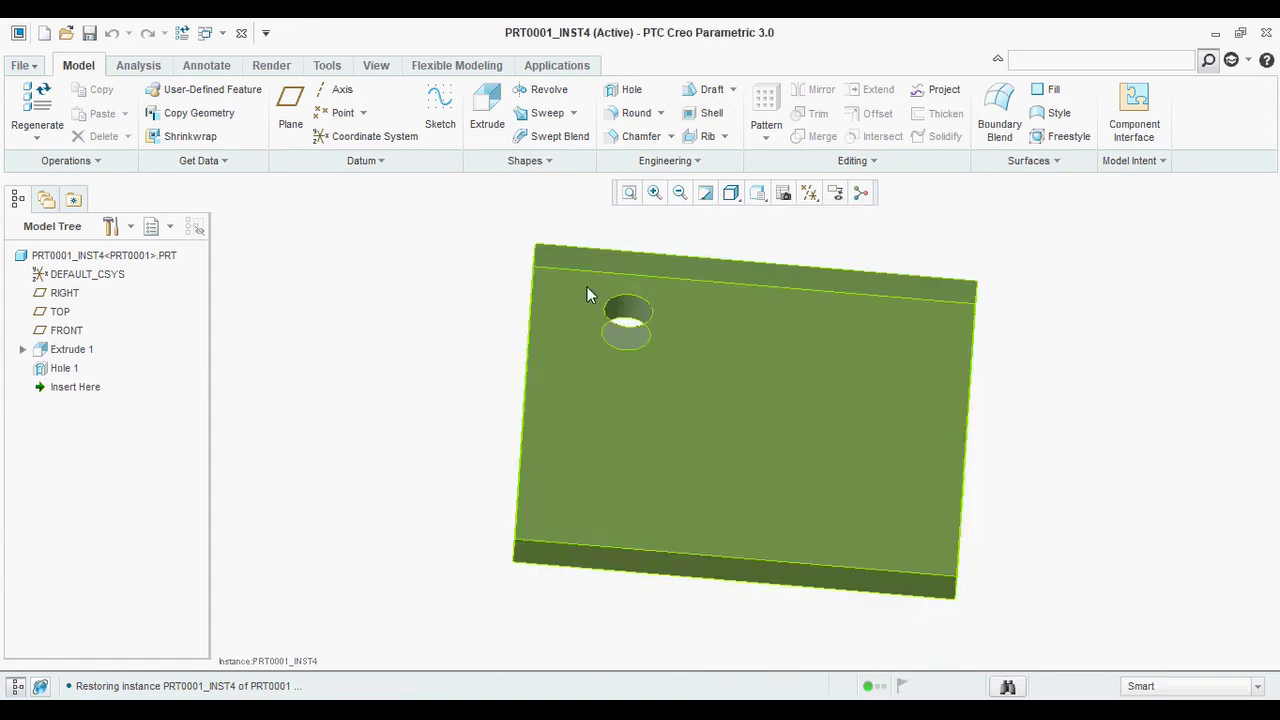
scroll(589, 288, "up", 2)
left_click(698, 340)
scroll(690, 335, "down", 2)
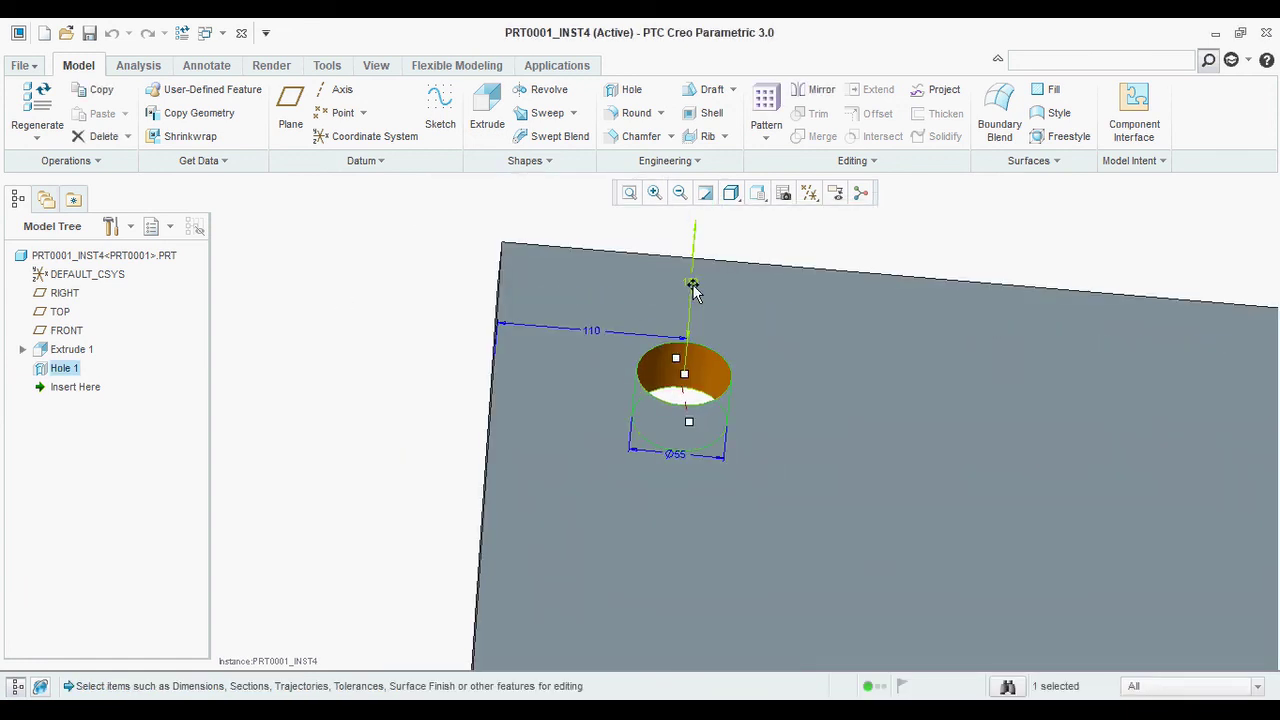
left_click_drag(693, 288, 694, 257)
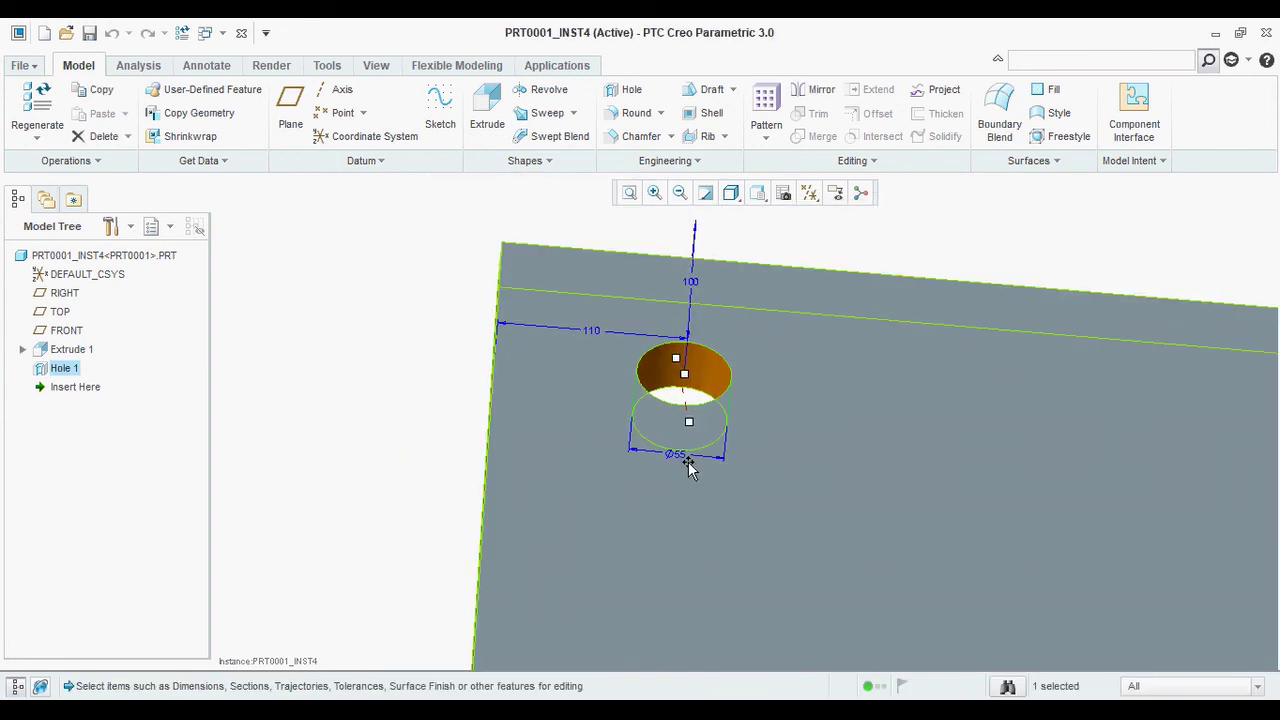
scroll(440, 297, "down", 3)
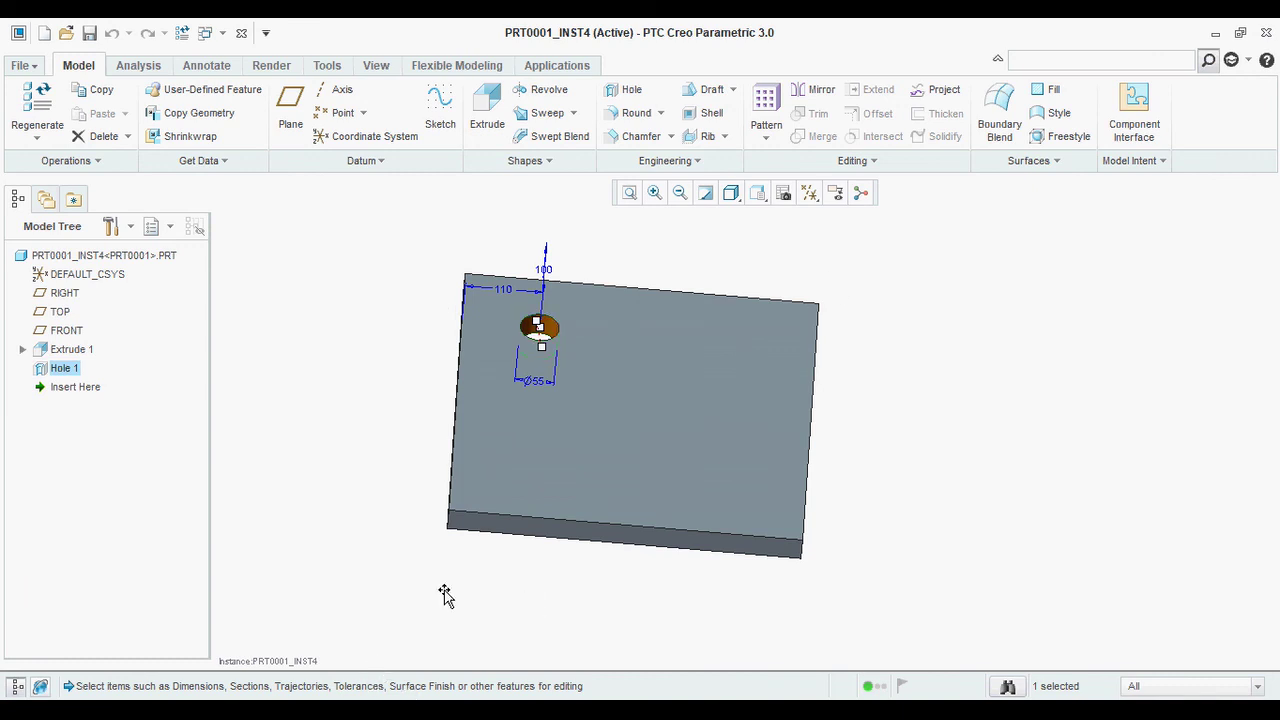
key("ctrl+g")
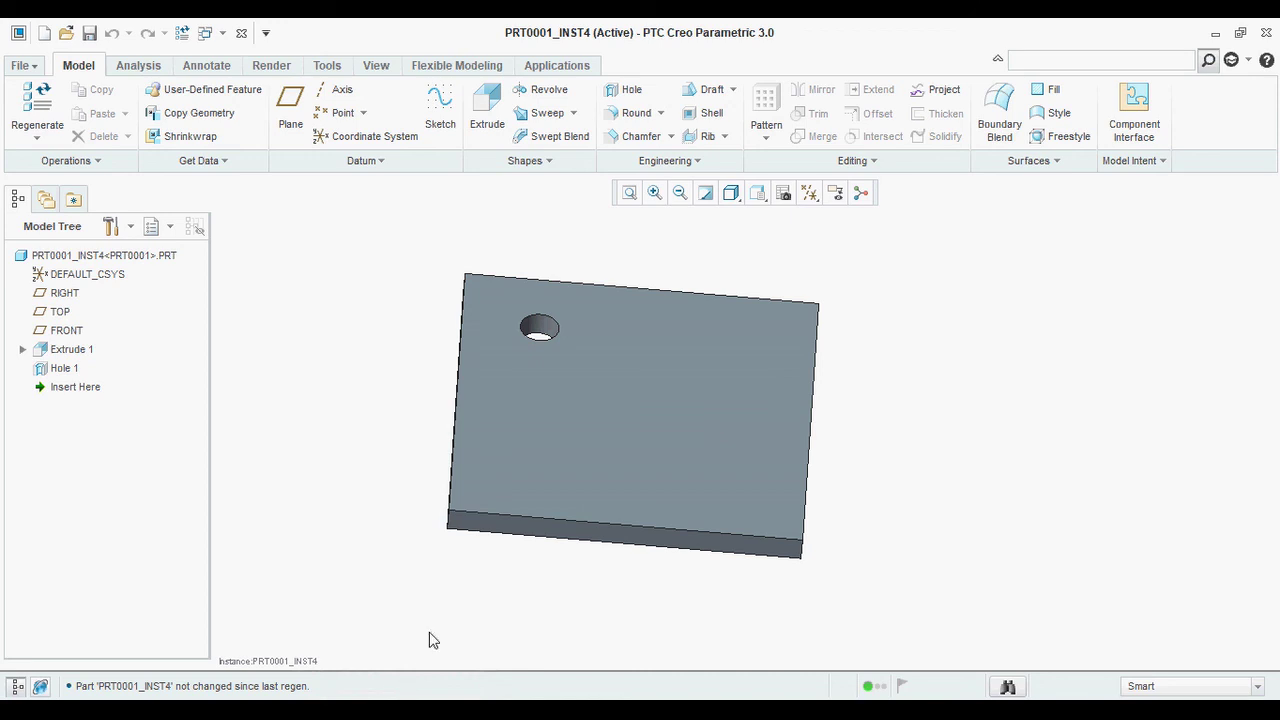
scroll(575, 340, "up", 3)
scroll(577, 341, "down", 2)
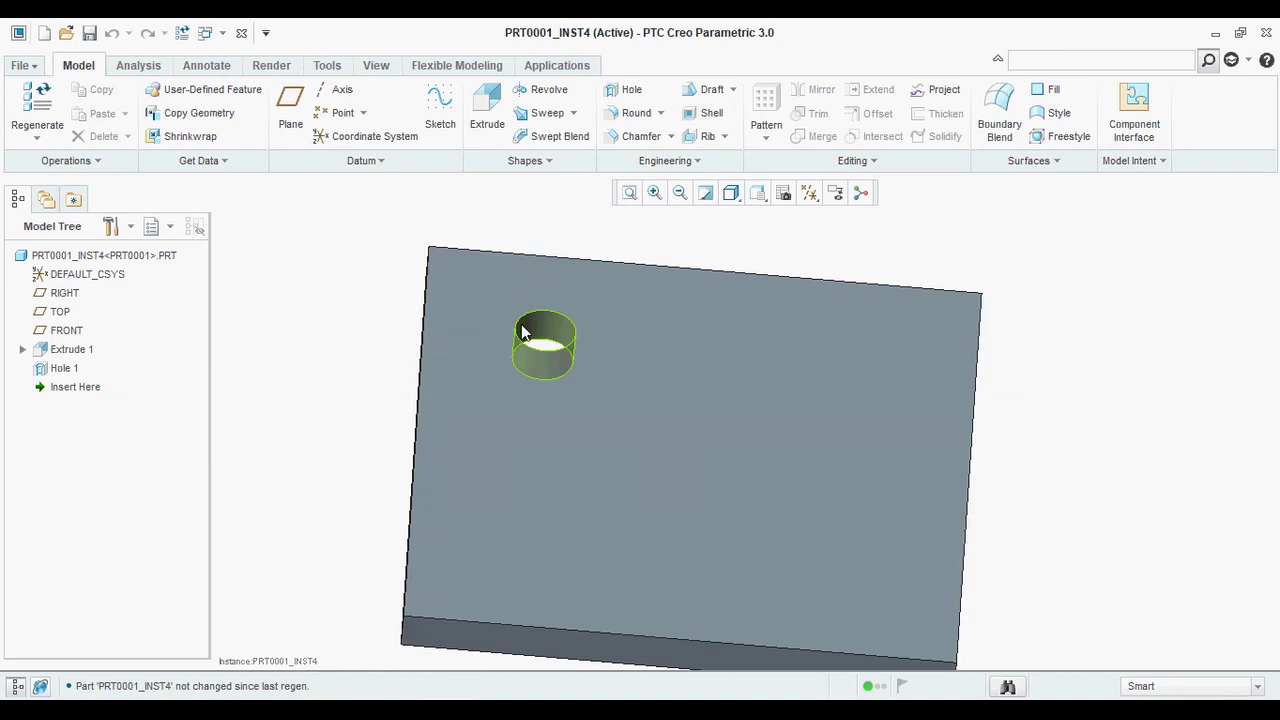
scroll(497, 550, "down", 3)
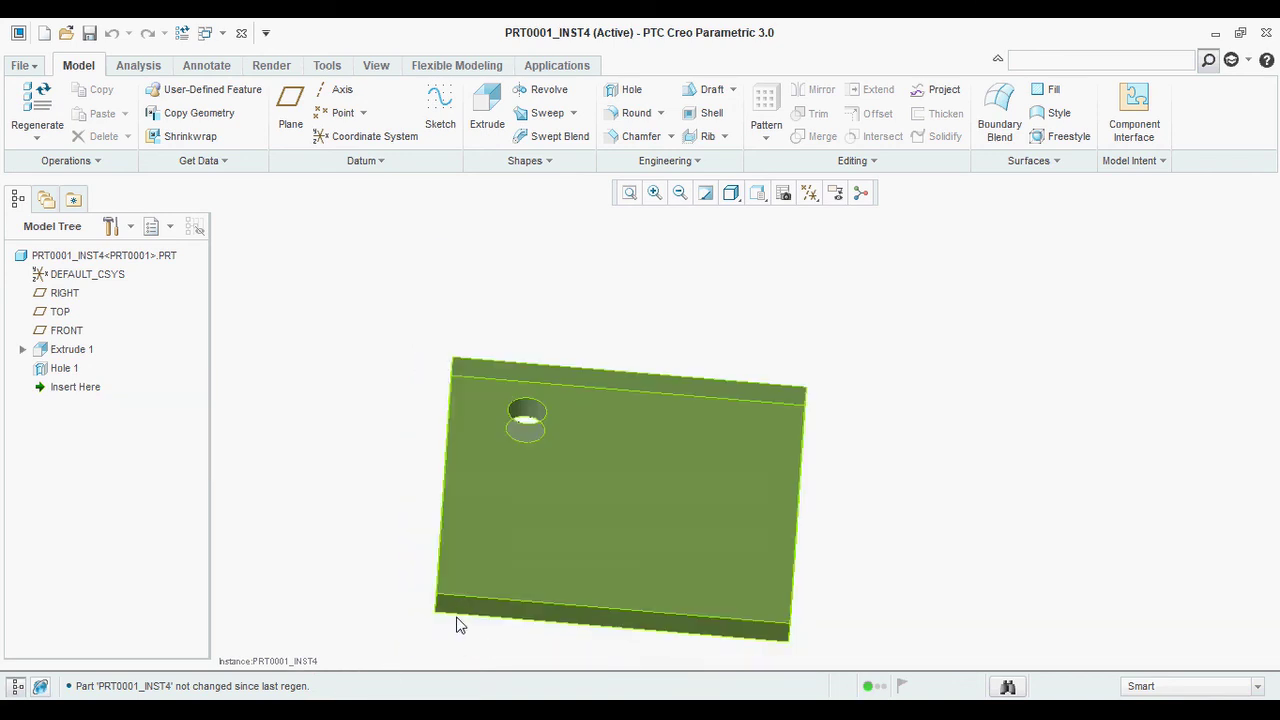
middle_click_drag(555, 604, 548, 568)
key("ctrl+d")
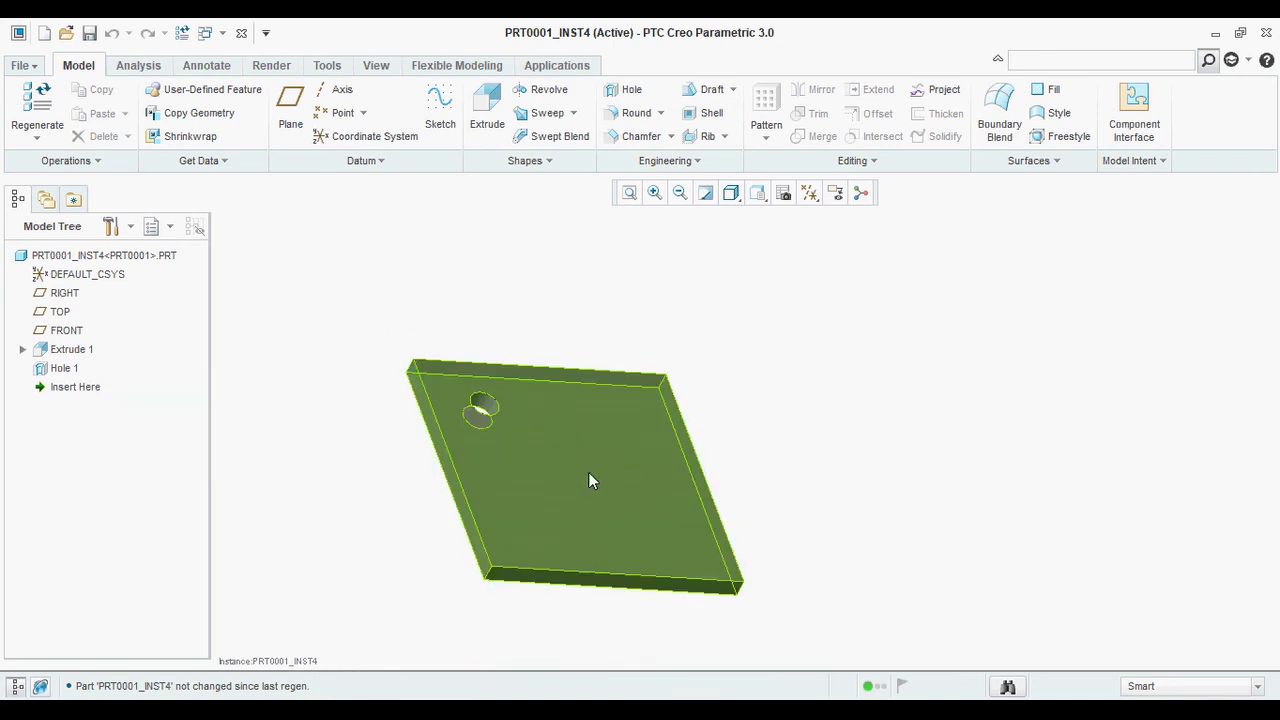
key("alt+Tab")
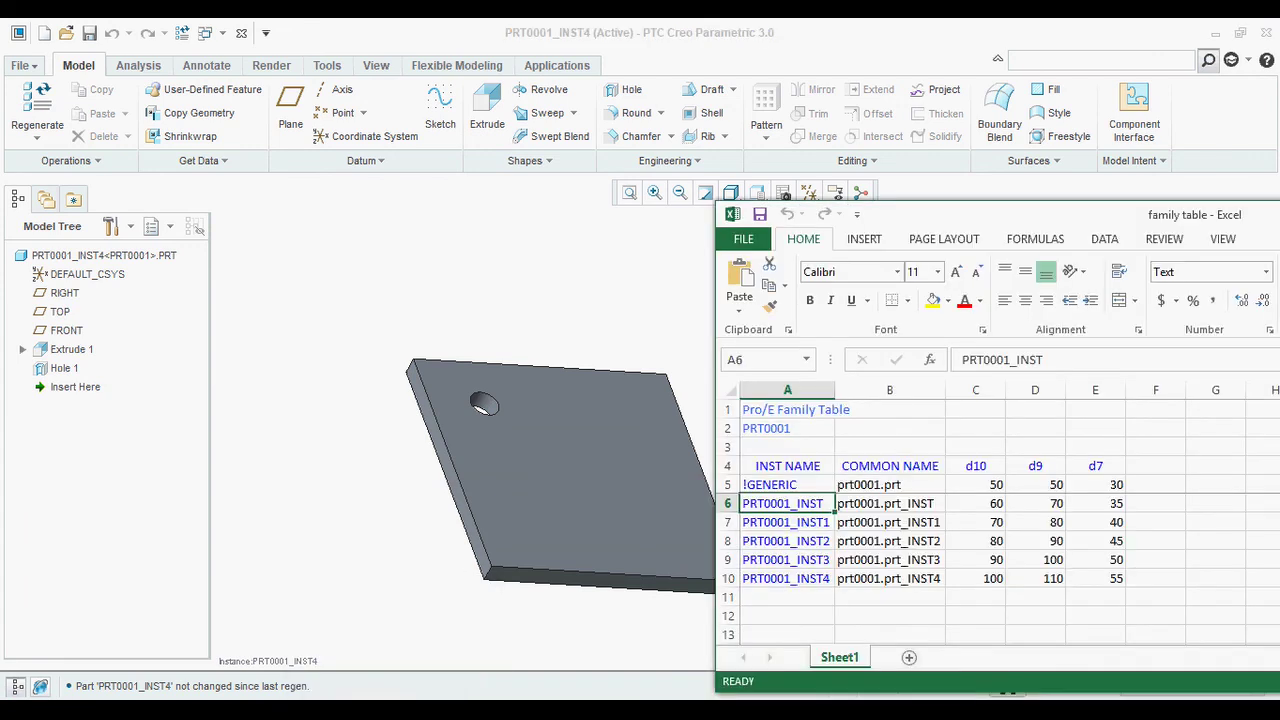
left_click_drag(1205, 228, 960, 190)
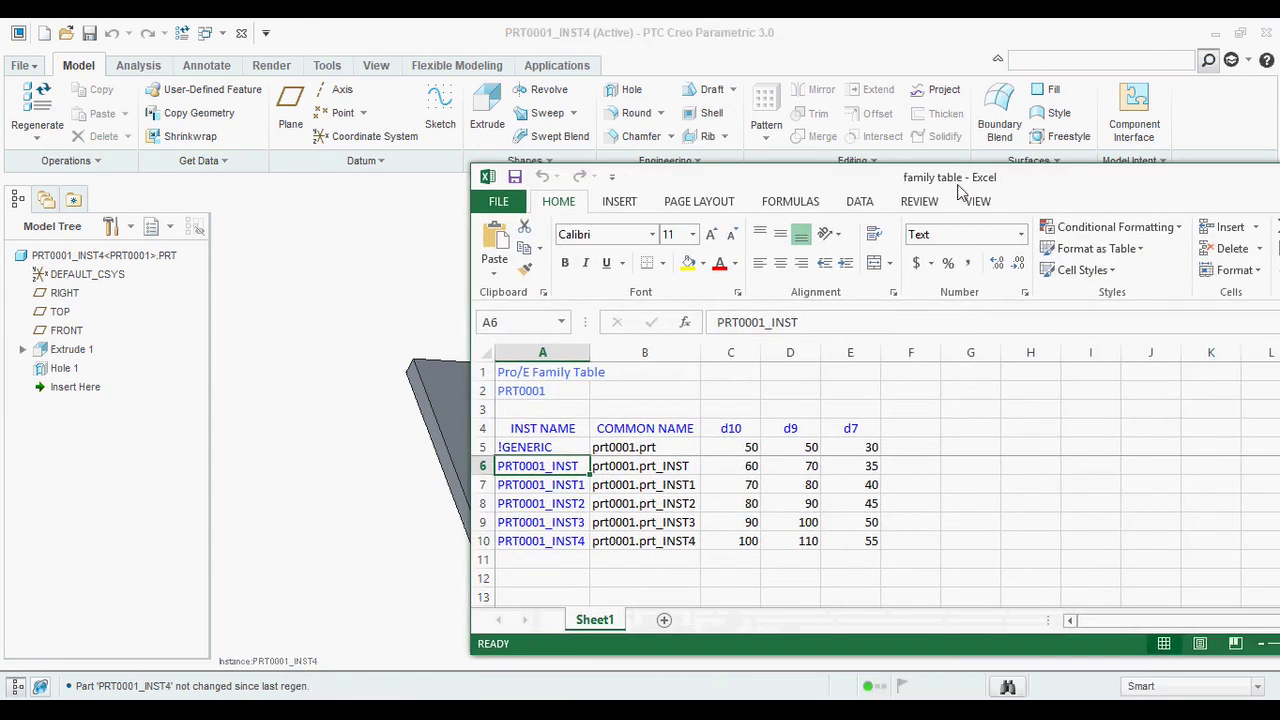
left_click_drag(1239, 181, 1020, 180)
left_click(1199, 181)
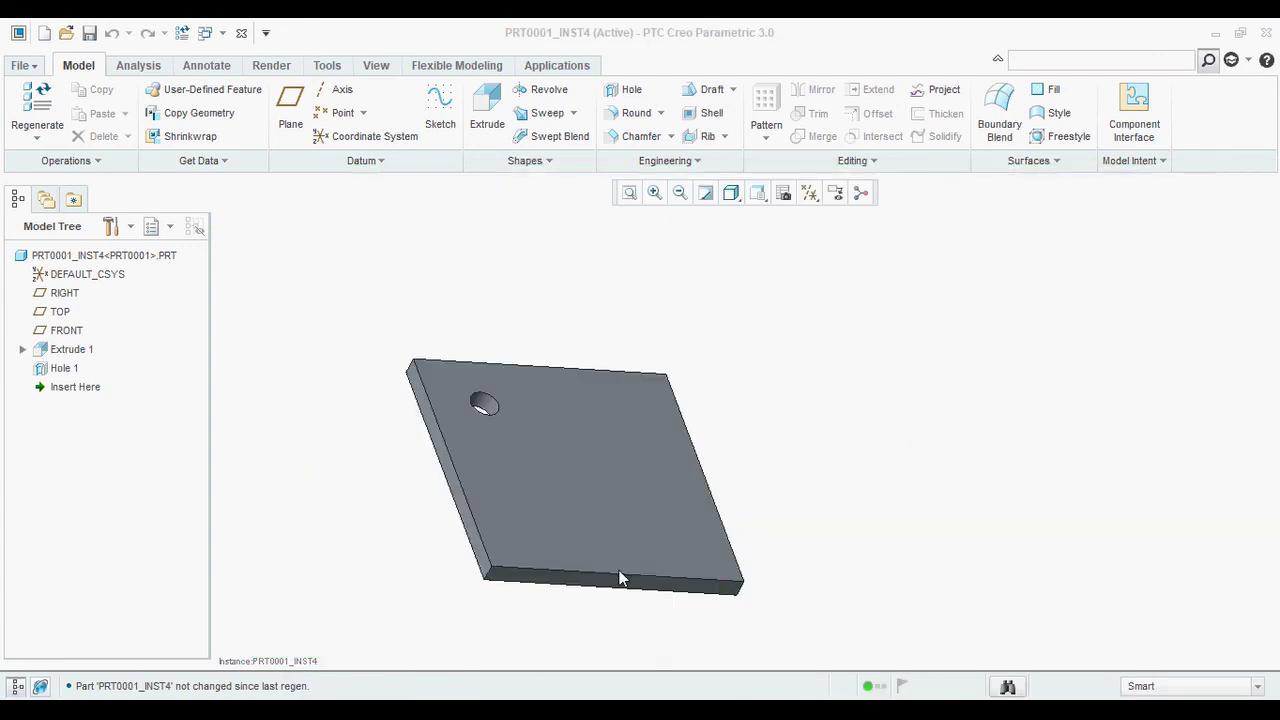